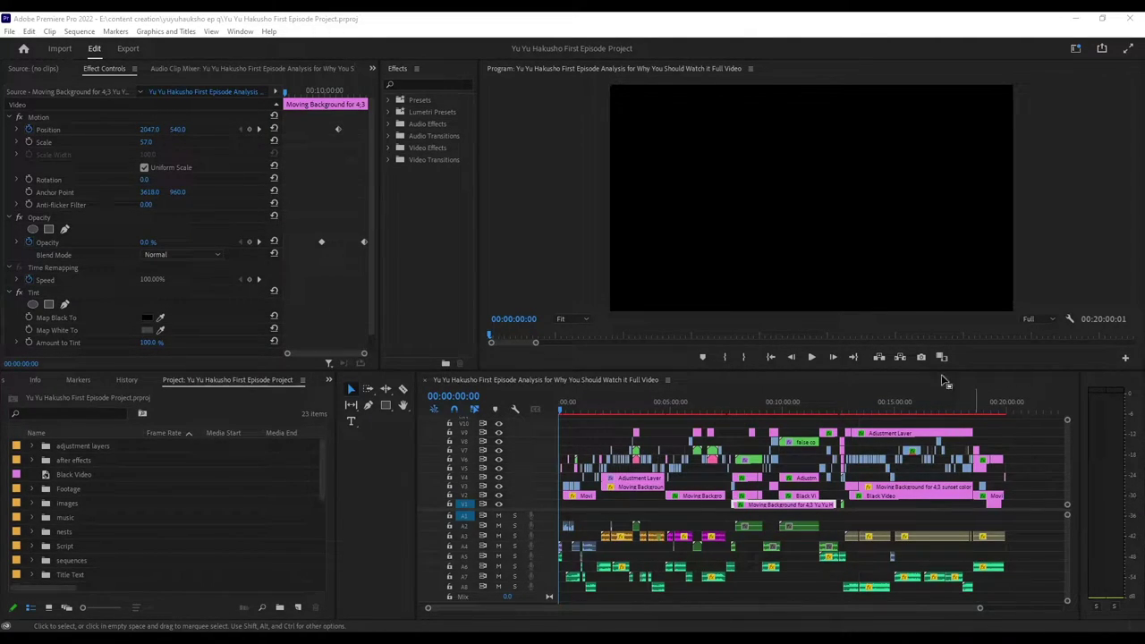
# Enlarge the timeline area to show more of the sequence's tracks, then look over the project's media list
pyautogui.moveTo(806, 373); pyautogui.dragTo(782, 310)
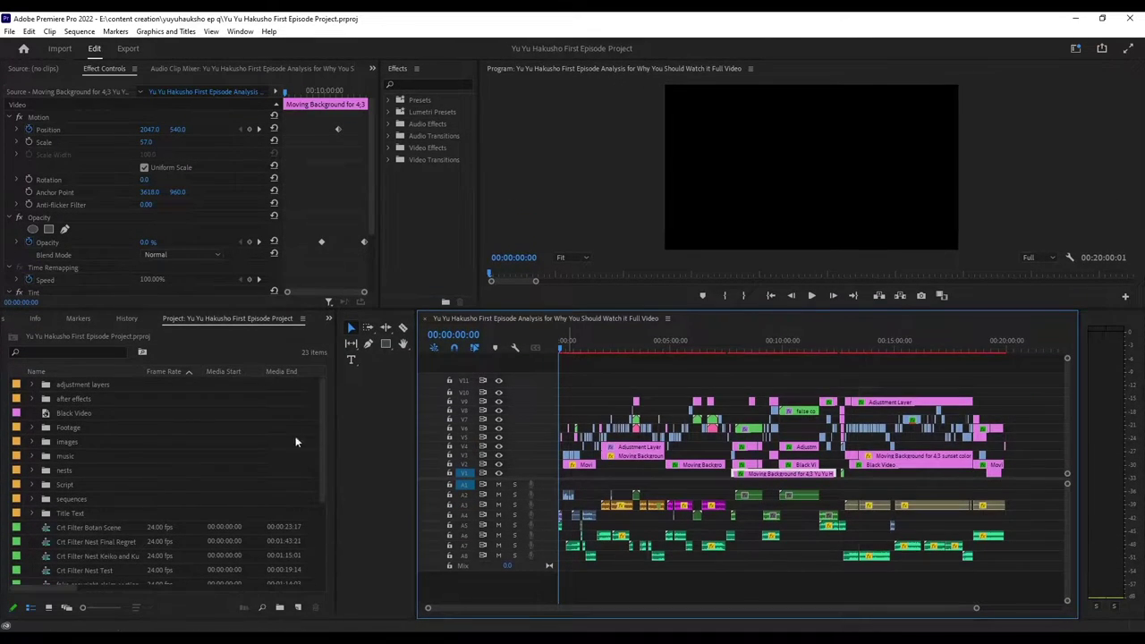
pyautogui.scroll(-3, 150, 488)
pyautogui.scroll(3, 151, 487)
# Switch to After Effects, return the playhead to the composition's start and compare Quarter preview resolution with a higher one
pyautogui.hotkey('alt', 'Tab')
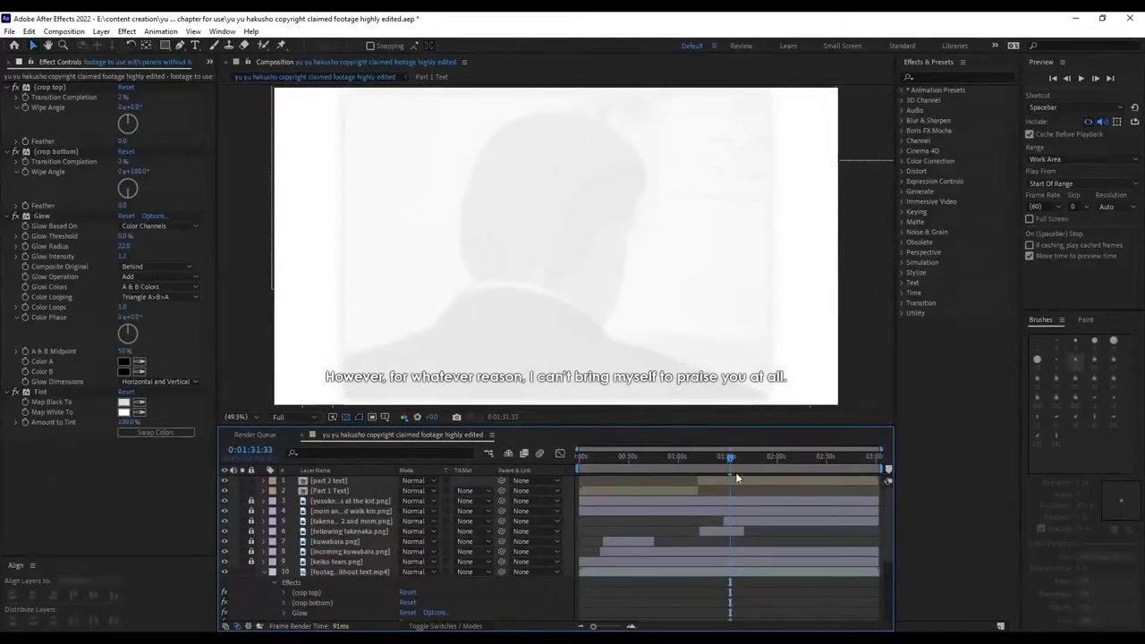
pyautogui.moveTo(728, 457); pyautogui.dragTo(459, 456)
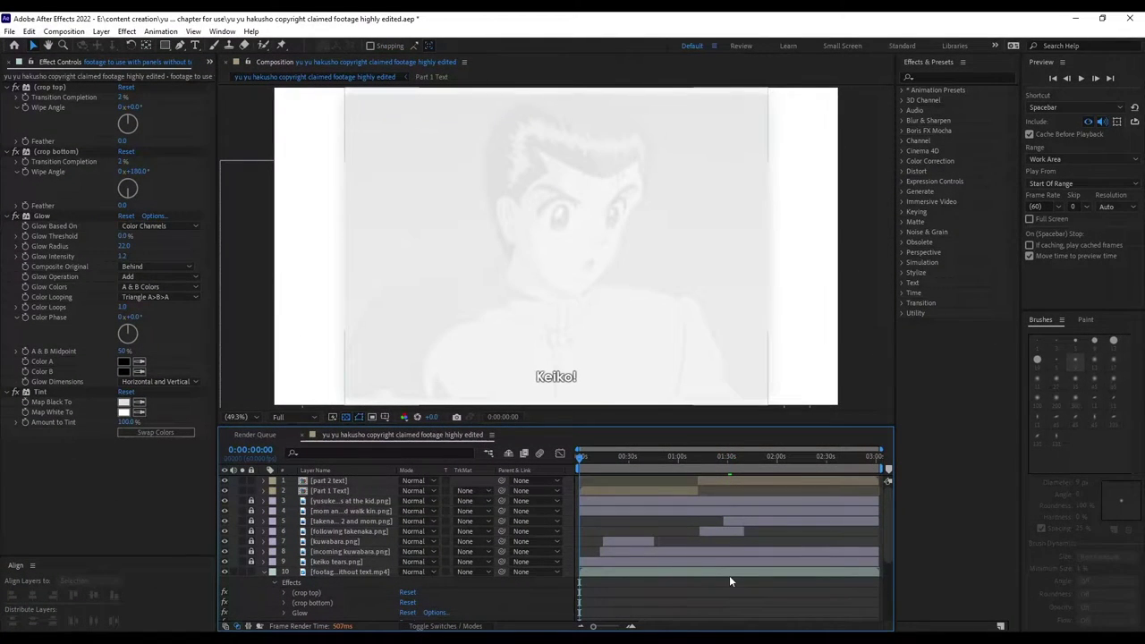
pyautogui.click(302, 416)
pyautogui.click(293, 484)
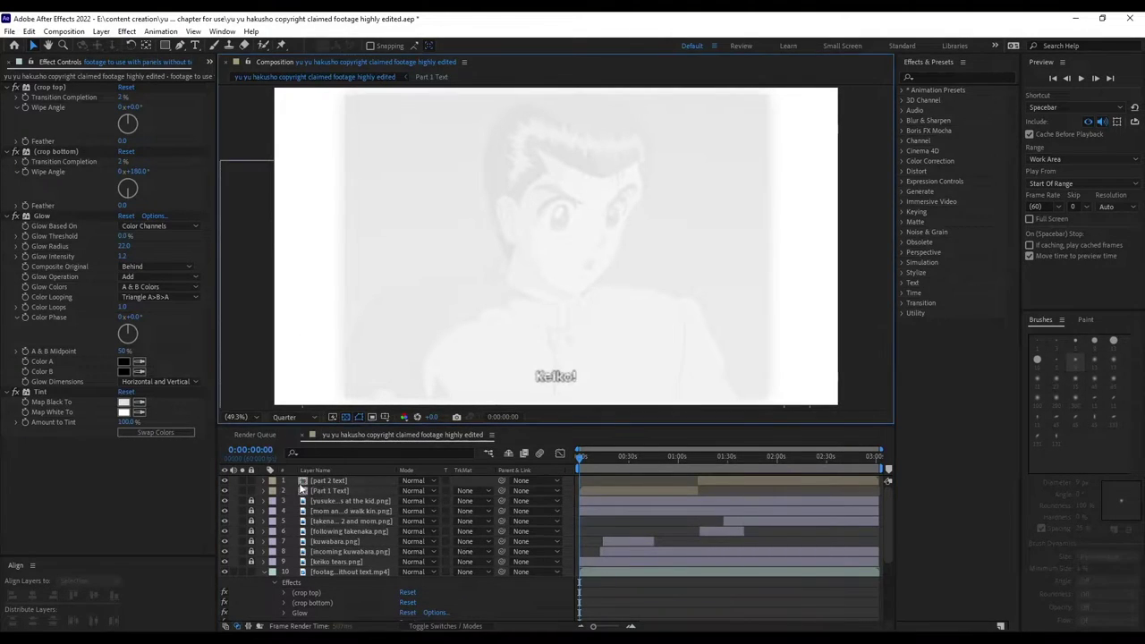
pyautogui.click(289, 417)
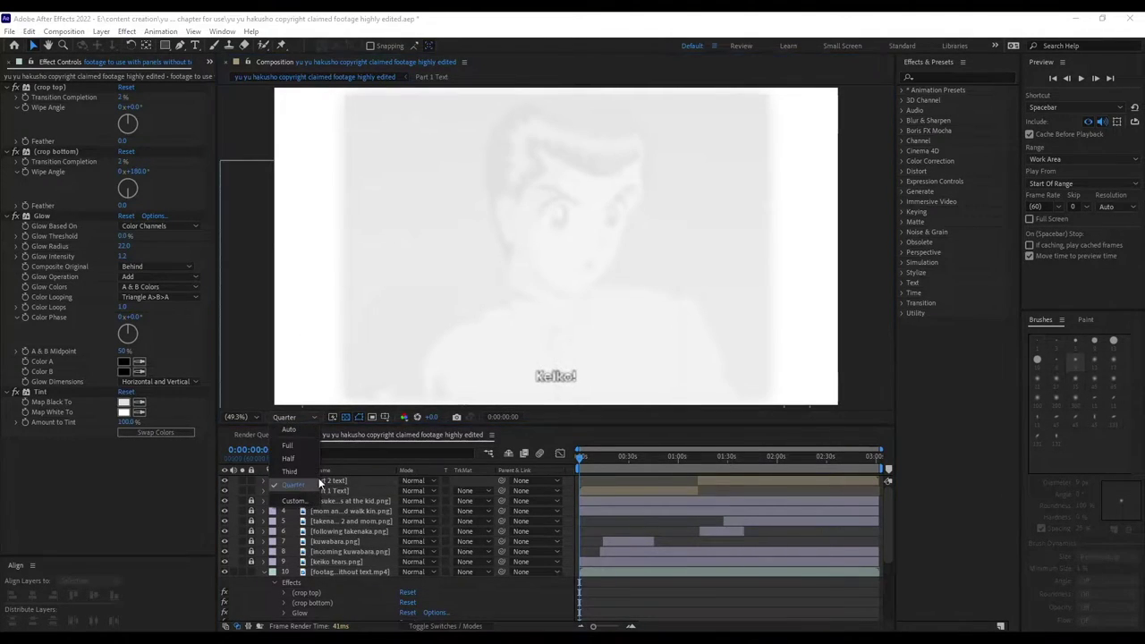
pyautogui.click(298, 454)
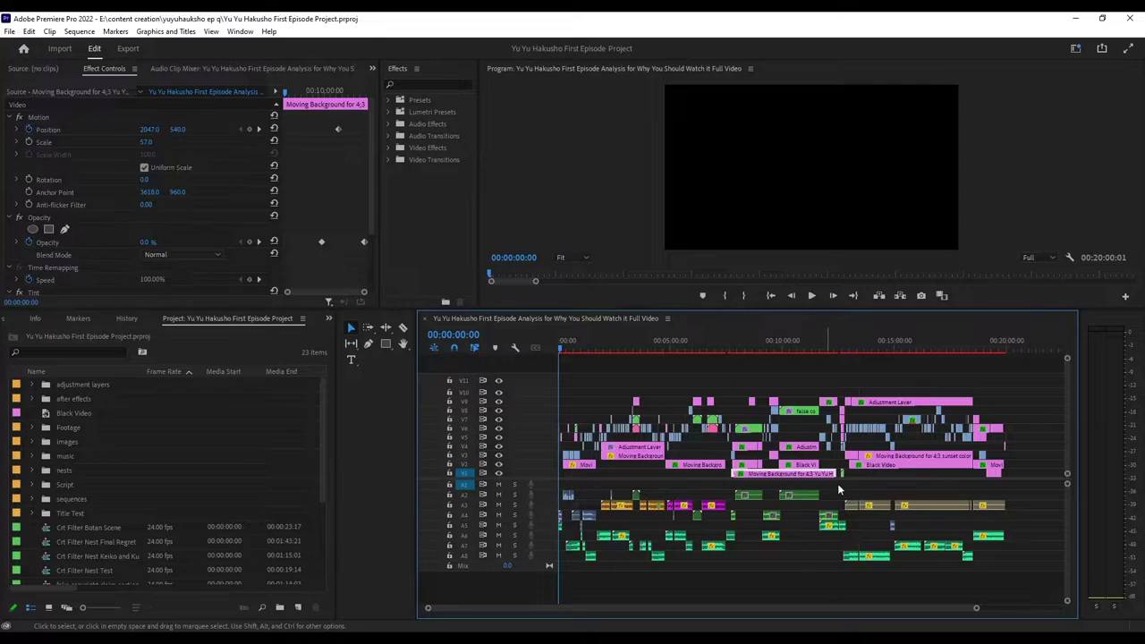
# Clear the clip selection in the Premiere Pro sequence and review the bins, sequences and loose files in the project
pyautogui.click(778, 572)
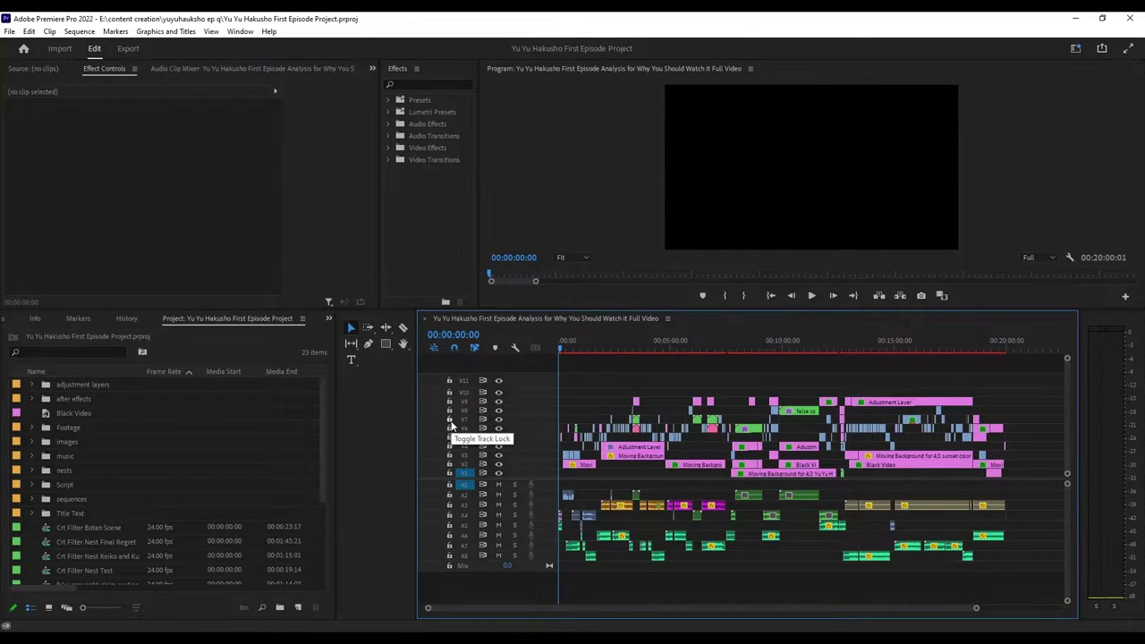
pyautogui.scroll(-5, 103, 460)
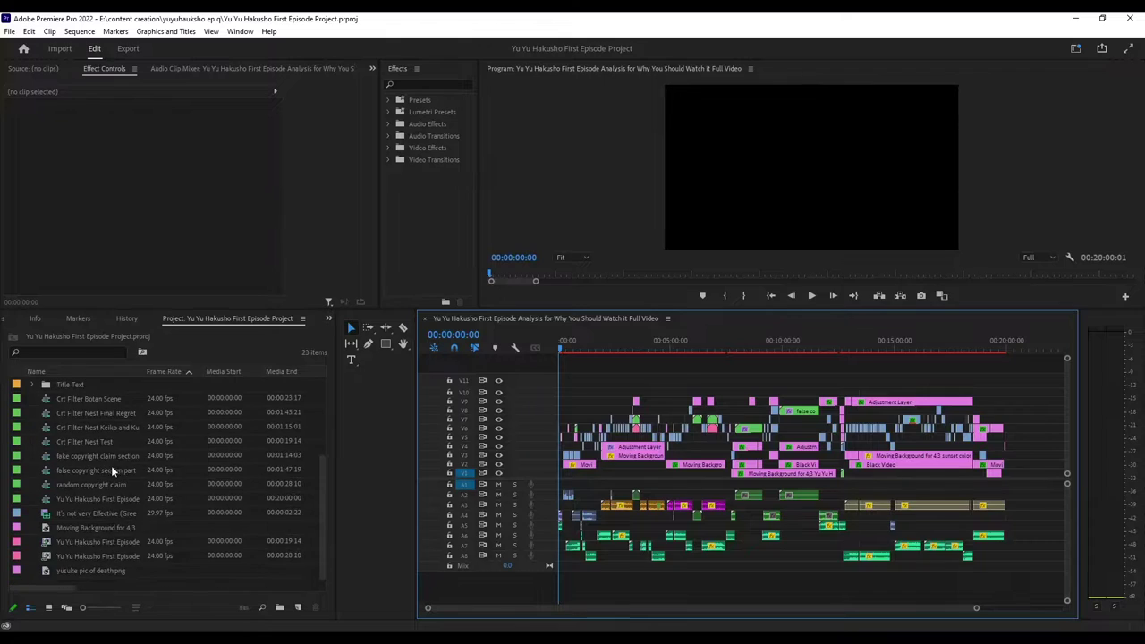
pyautogui.scroll(5, 156, 490)
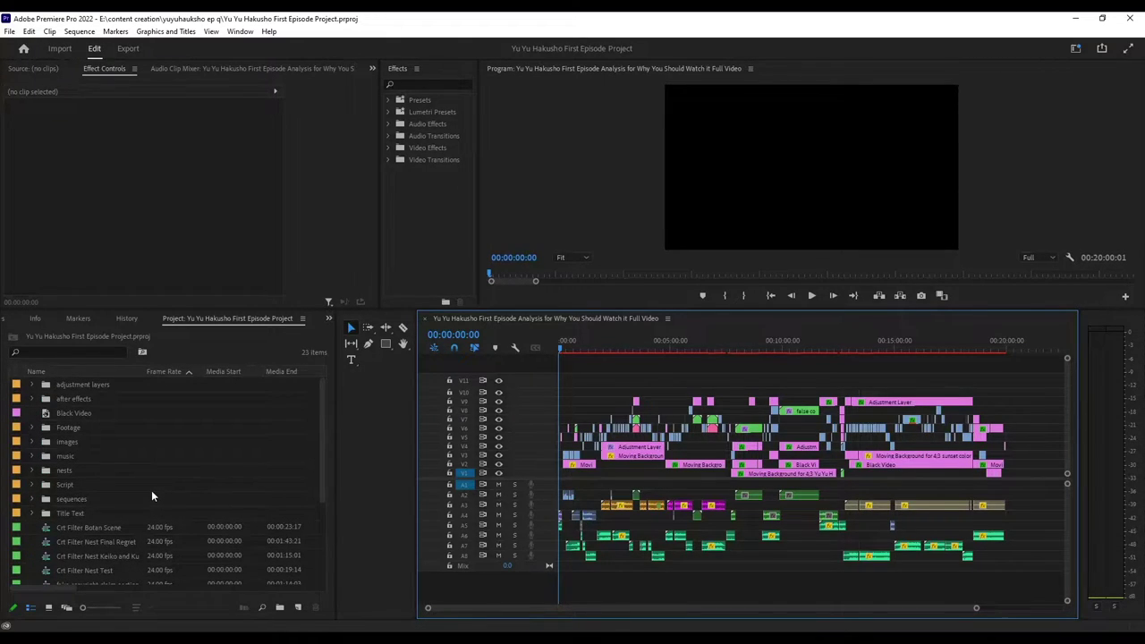
pyautogui.scroll(-5, 147, 488)
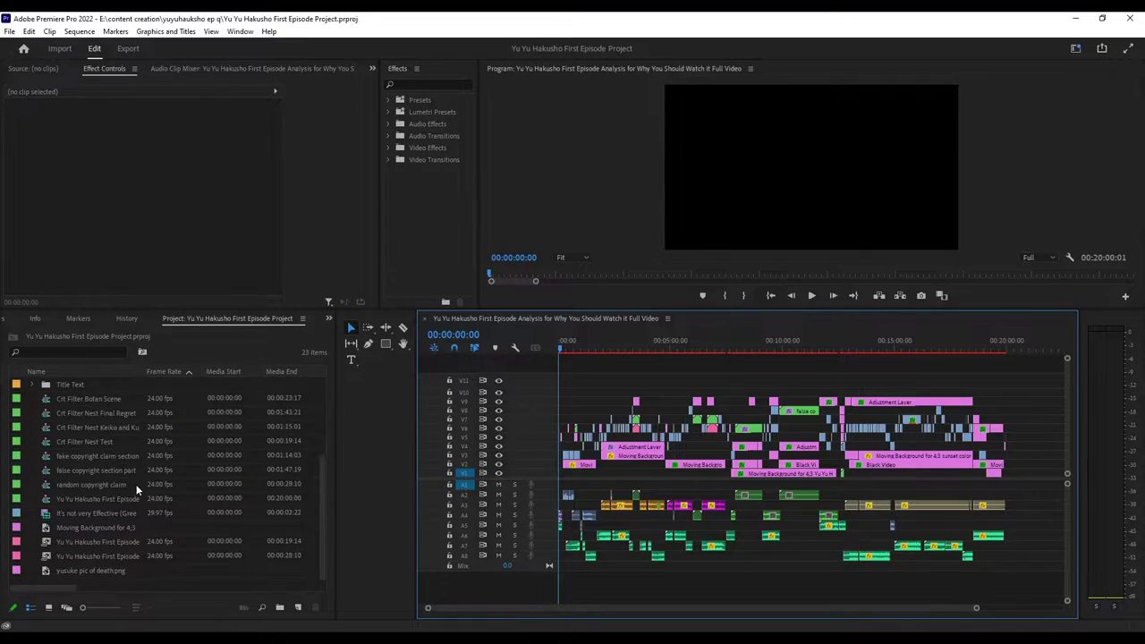
pyautogui.scroll(5, 136, 486)
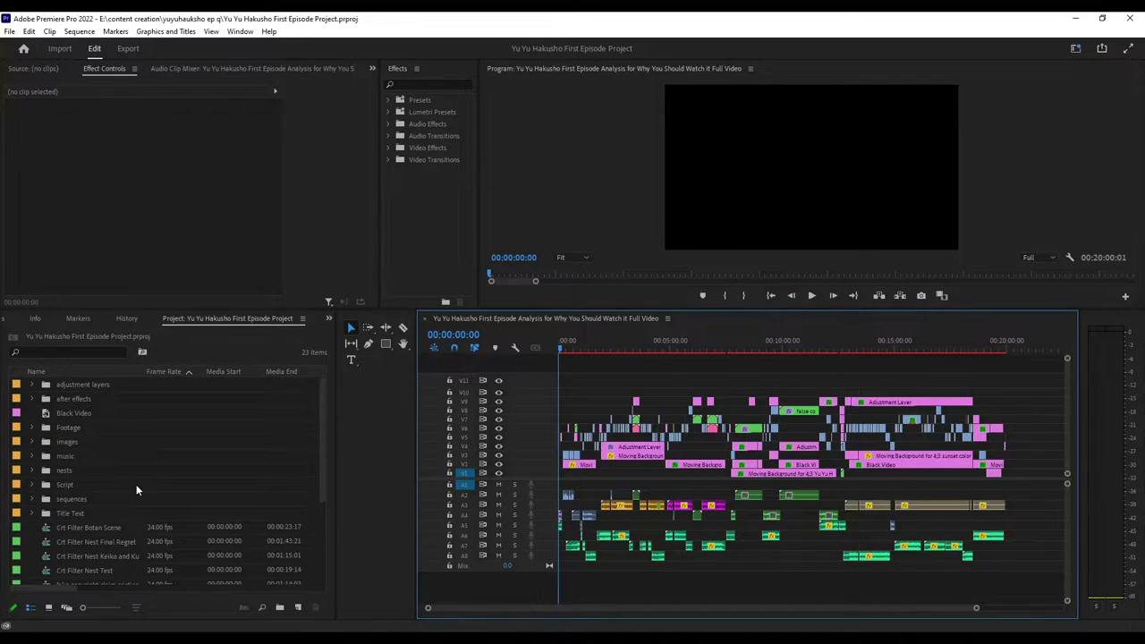
# Move the eight loose sequences, from Crt Filter Botan Scene to Yu Yu Hakusho First Episode, into the music bin
pyautogui.scroll(-3, 136, 489)
pyautogui.scroll(-1, 104, 515)
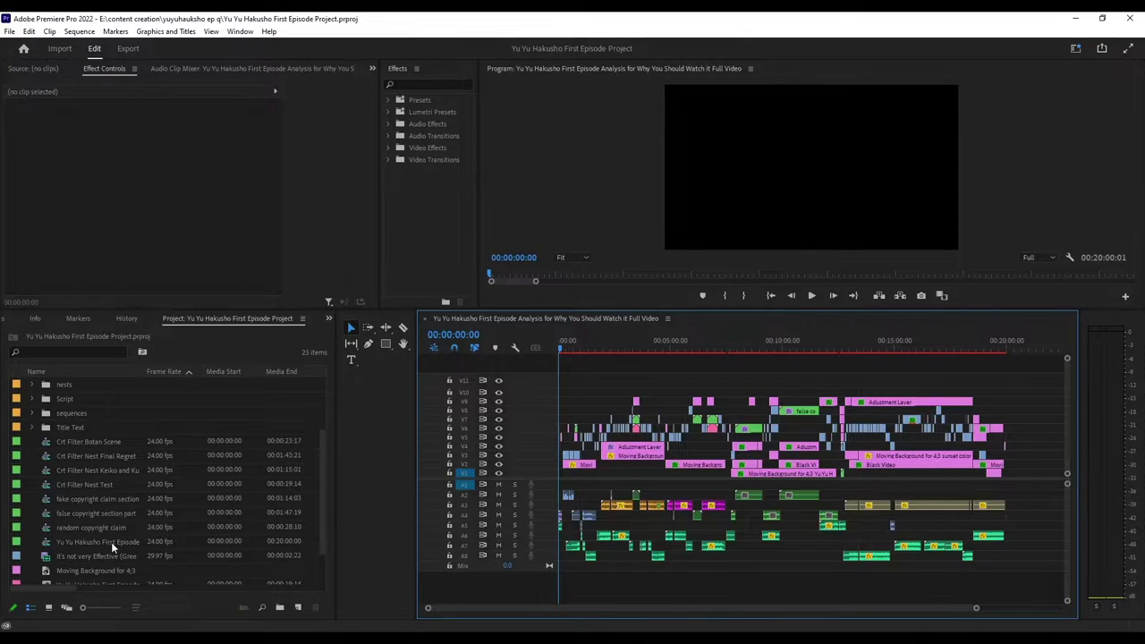
pyautogui.click(99, 539)
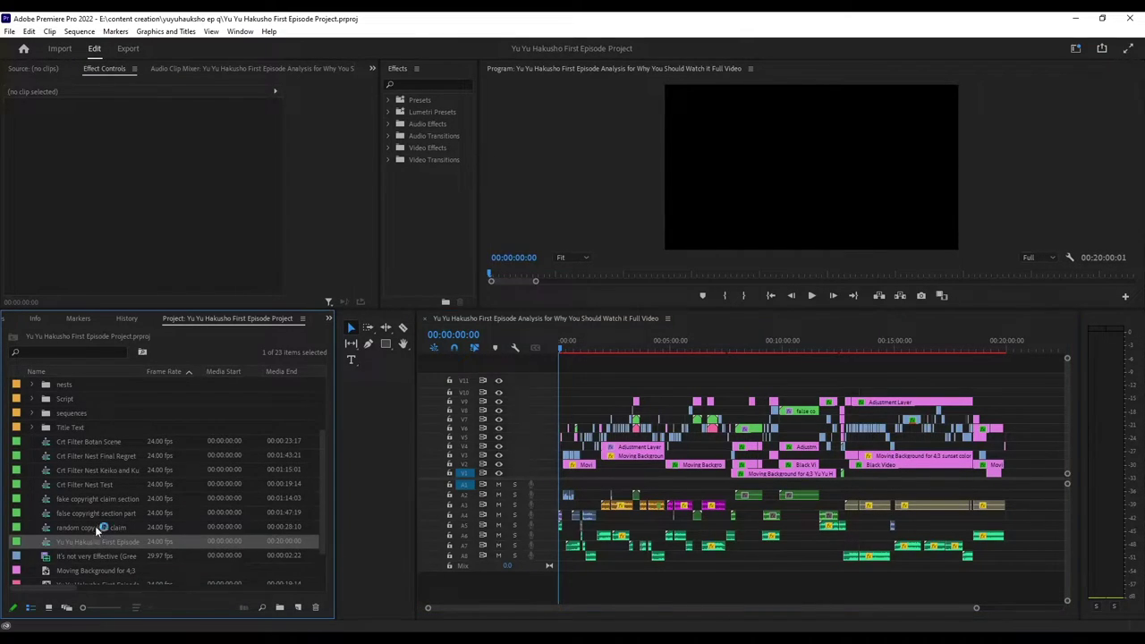
pyautogui.keyDown('shift'); pyautogui.click(86, 441); pyautogui.keyUp('shift')
pyautogui.moveTo(84, 440); pyautogui.dragTo(70, 390)
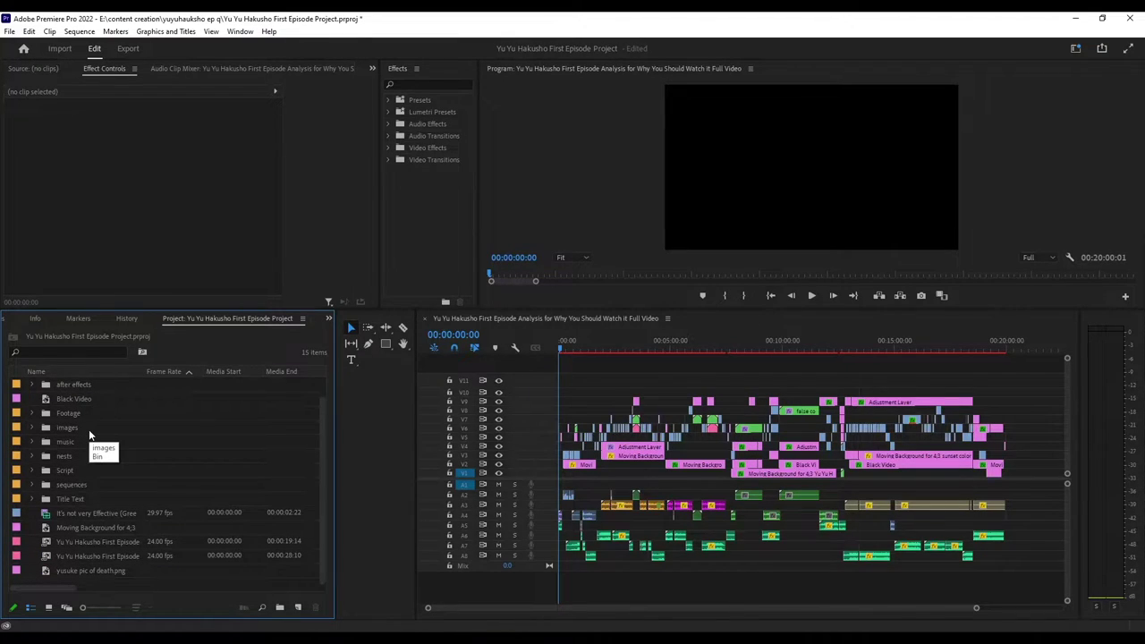
# Move the eight sequences from the music bin into the nests bin and leave the bins collapsed
pyautogui.click(33, 442)
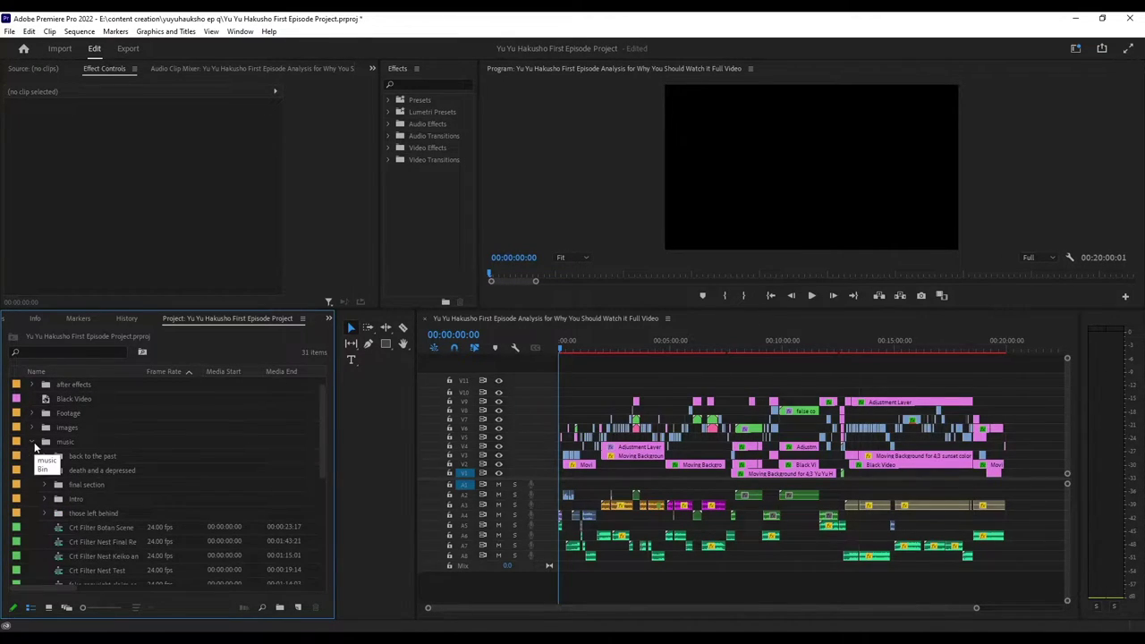
pyautogui.scroll(-1, 126, 526)
pyautogui.click(104, 484)
pyautogui.scroll(-2, 104, 487)
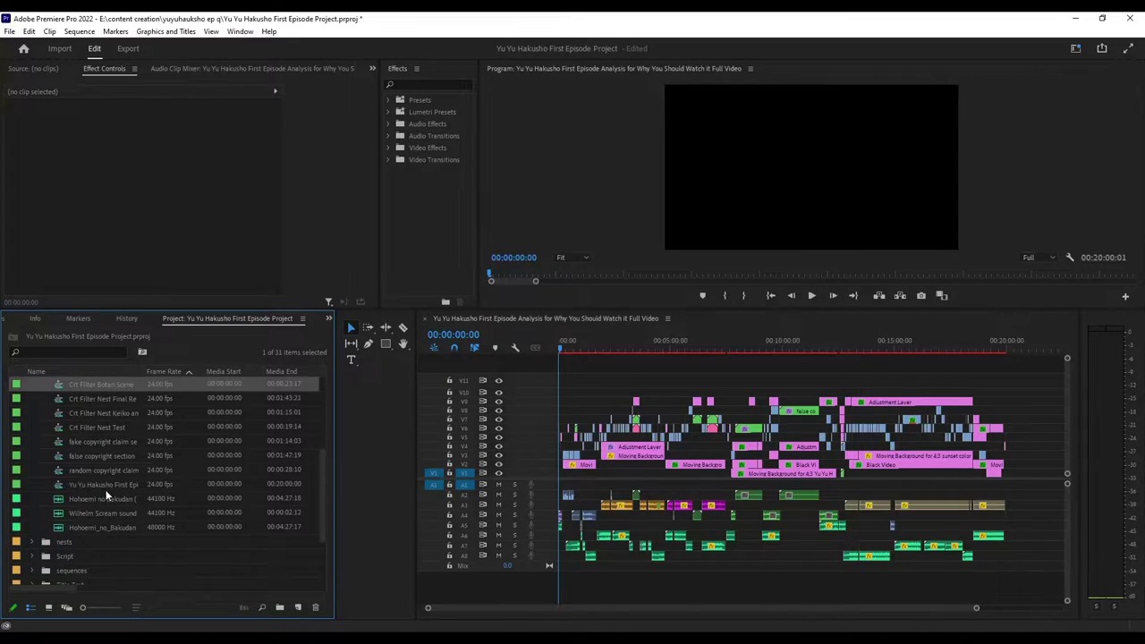
pyautogui.keyDown('shift'); pyautogui.click(108, 485); pyautogui.keyUp('shift')
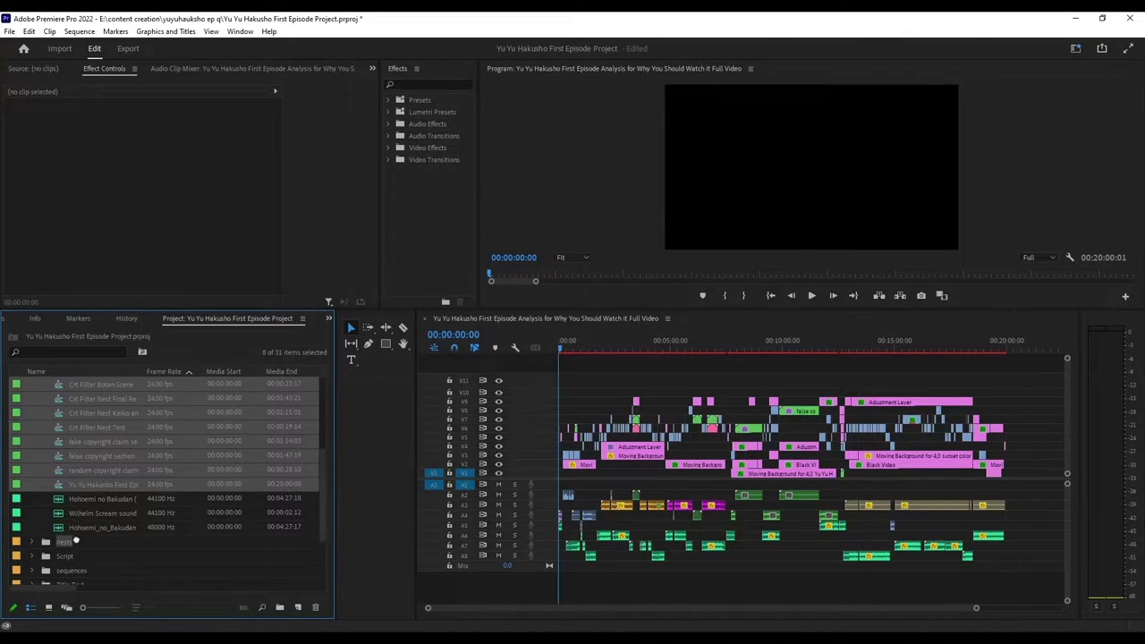
pyautogui.press('Delete')
pyautogui.scroll(2, 76, 537)
pyautogui.click(32, 413)
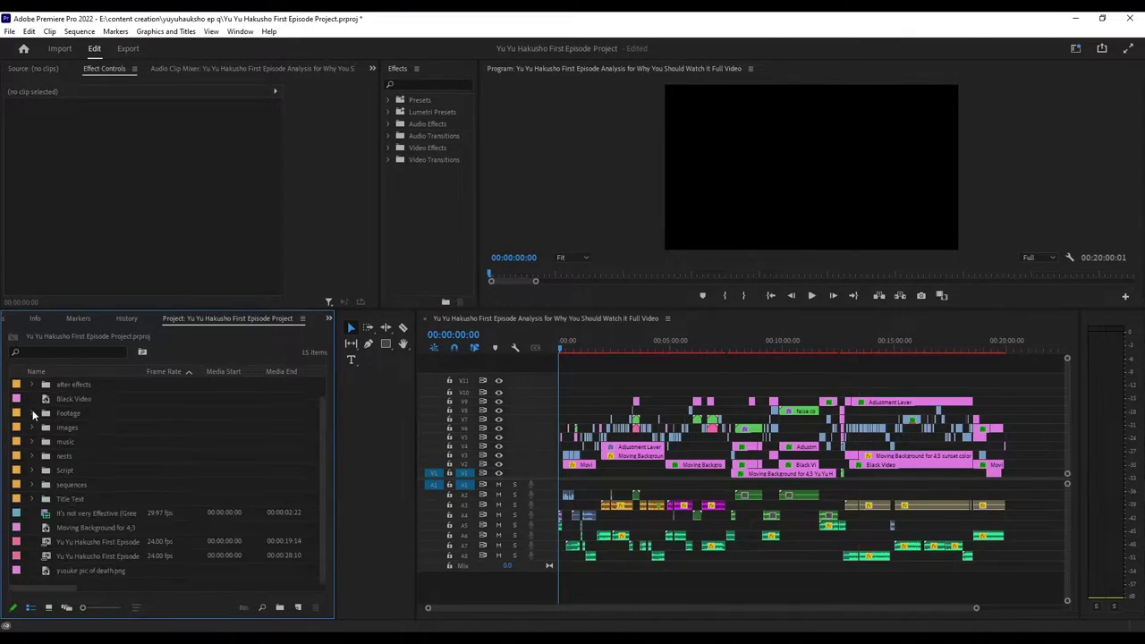
pyautogui.scroll(1, 109, 515)
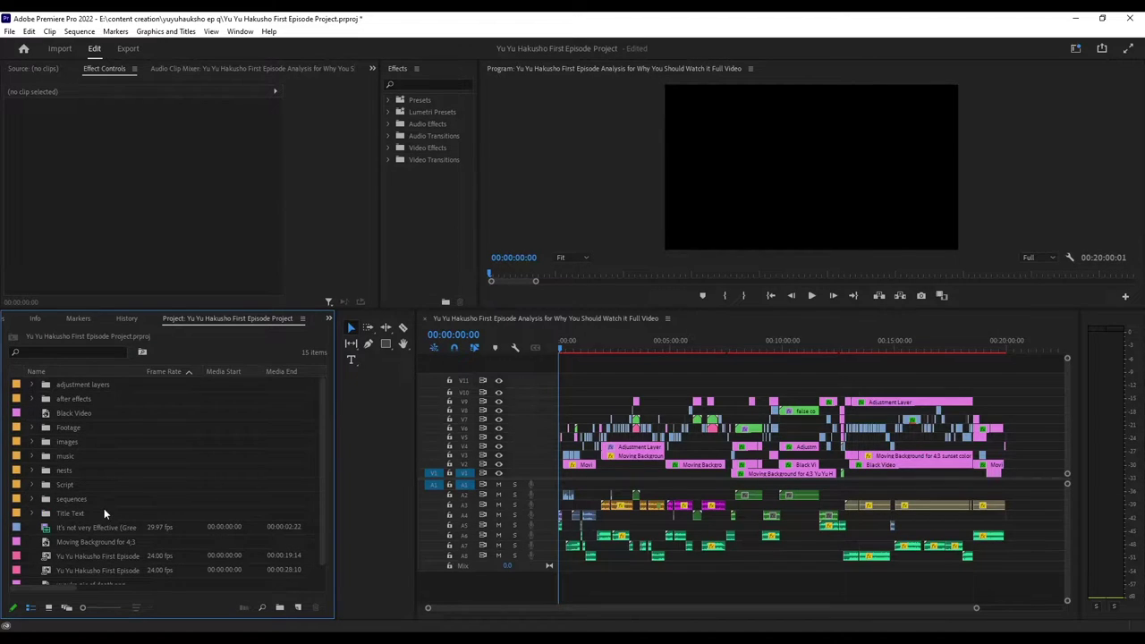
pyautogui.scroll(-1, 116, 506)
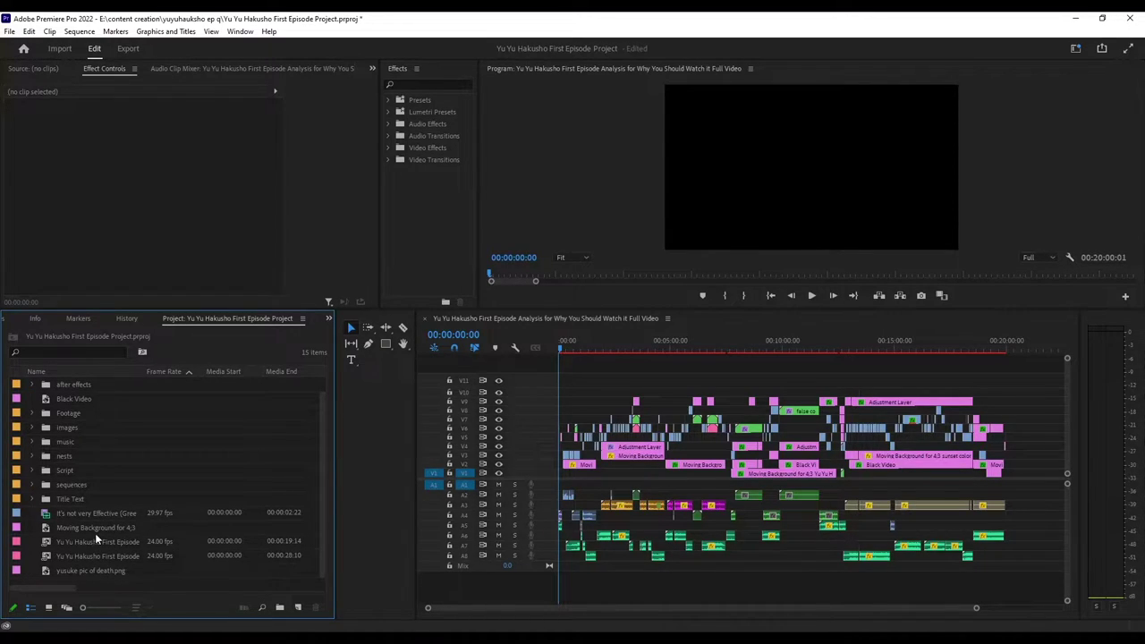
# Select the episode clip at 00:00:38:08 and bring its Camera Blur and Alpha Glow settings into view
pyautogui.click(574, 350)
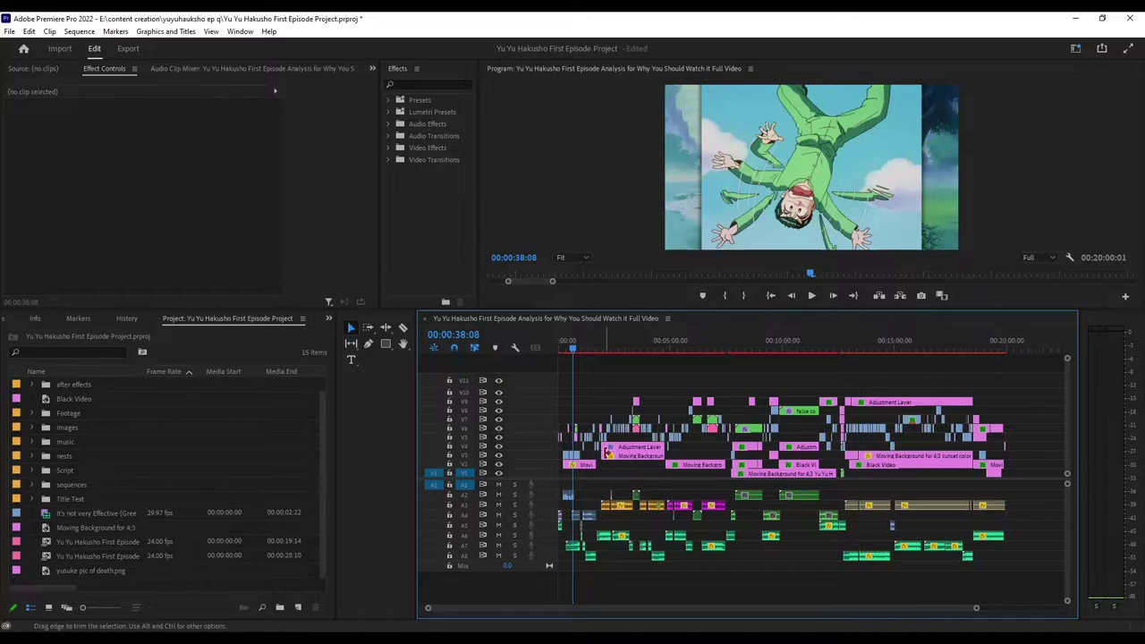
pyautogui.click(573, 463)
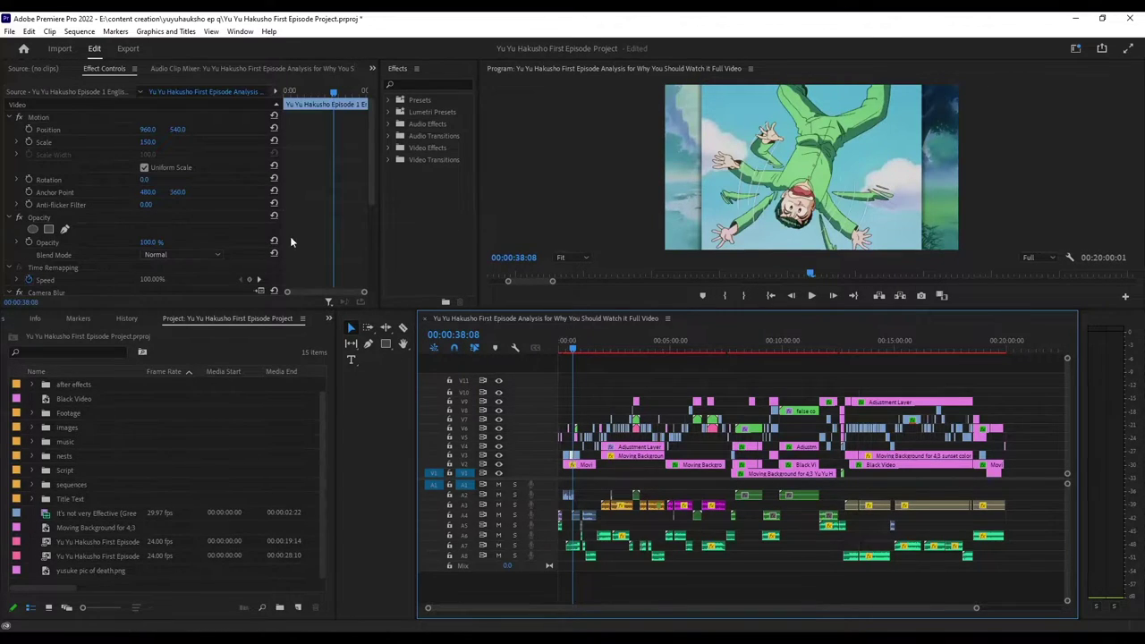
pyautogui.scroll(-3, 316, 215)
pyautogui.scroll(-2, 321, 216)
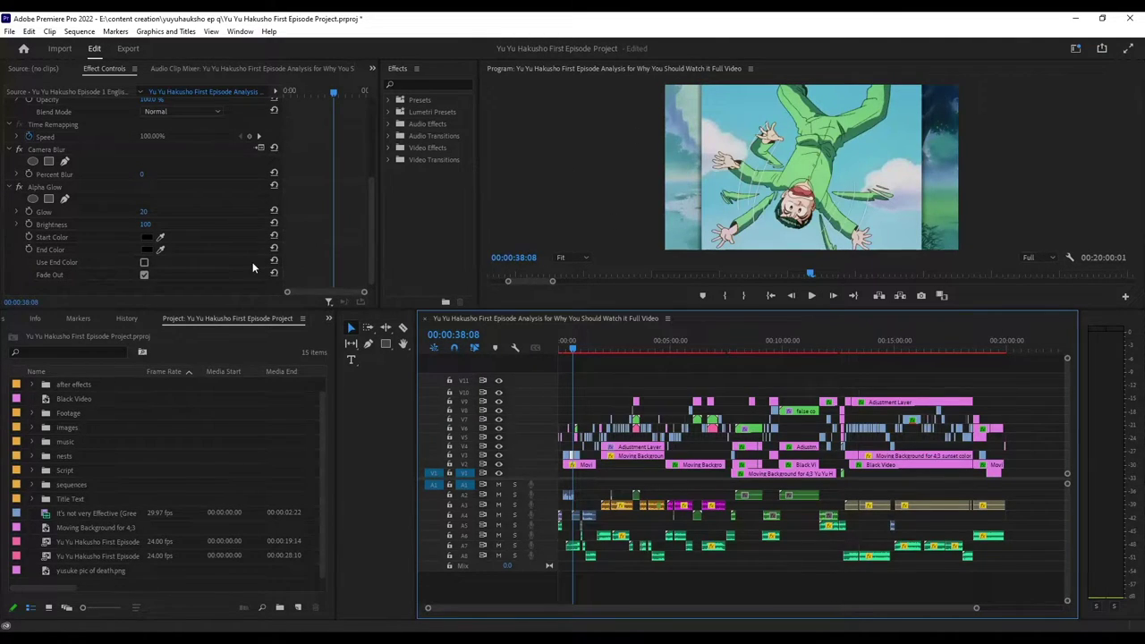
# Compare the frame with the clip's Alpha Glow effect off and on, leave the effect enabled and deselect the clip
pyautogui.click(20, 187)
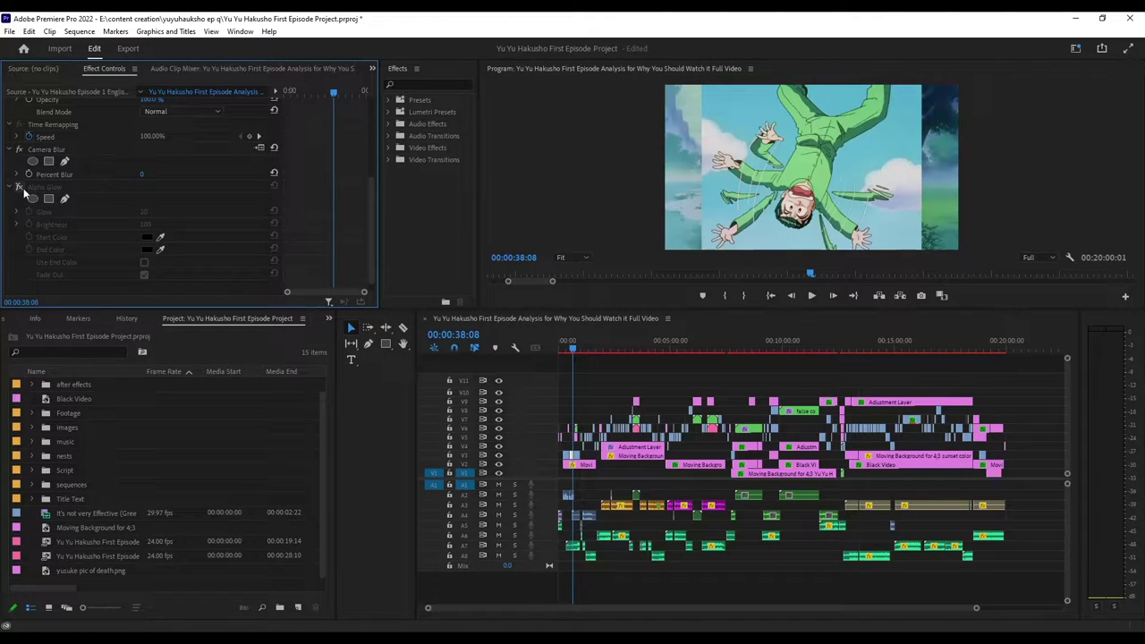
pyautogui.click(20, 188)
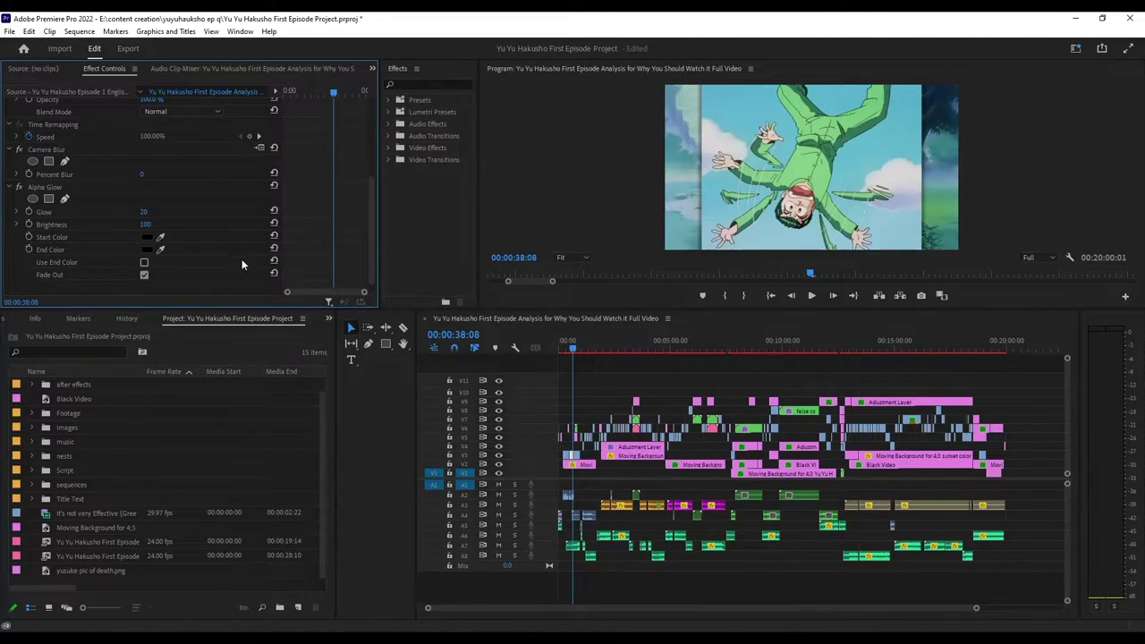
pyautogui.click(16, 189)
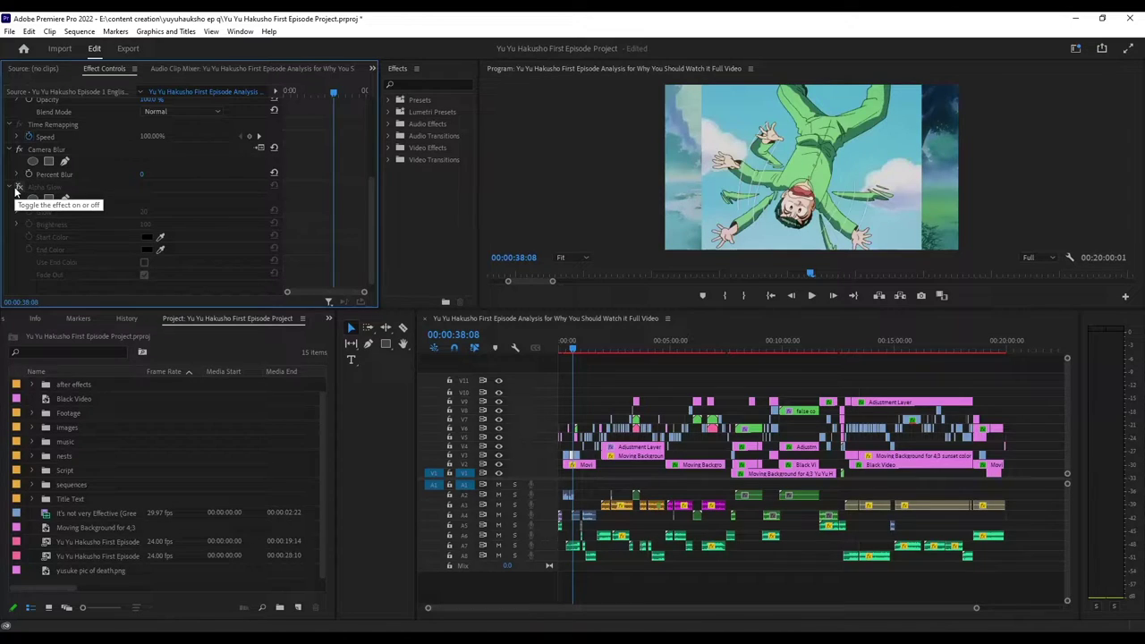
pyautogui.click(16, 189)
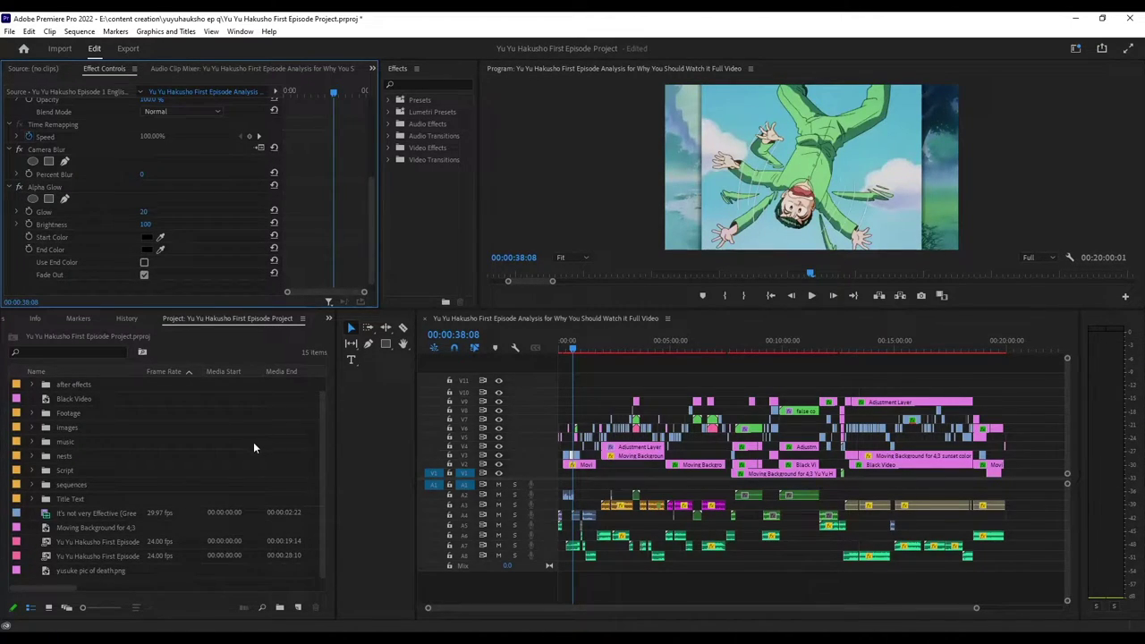
pyautogui.click(608, 395)
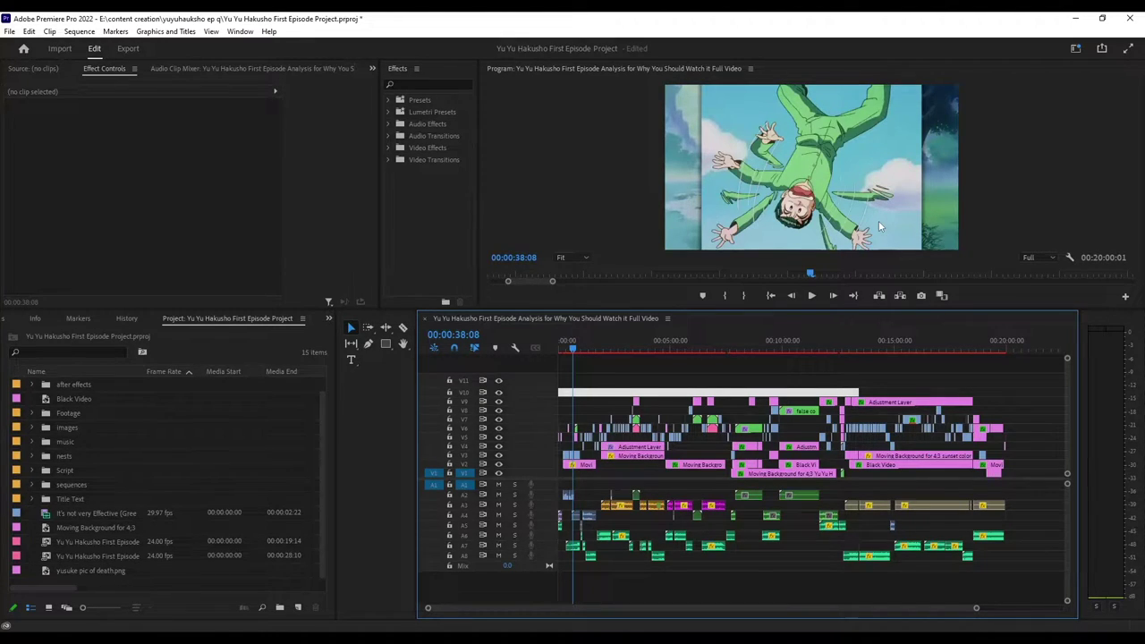
# Examine the contents of the images and Footage bins, including the hard knock life bin and the episode 43 clip
pyautogui.click(32, 428)
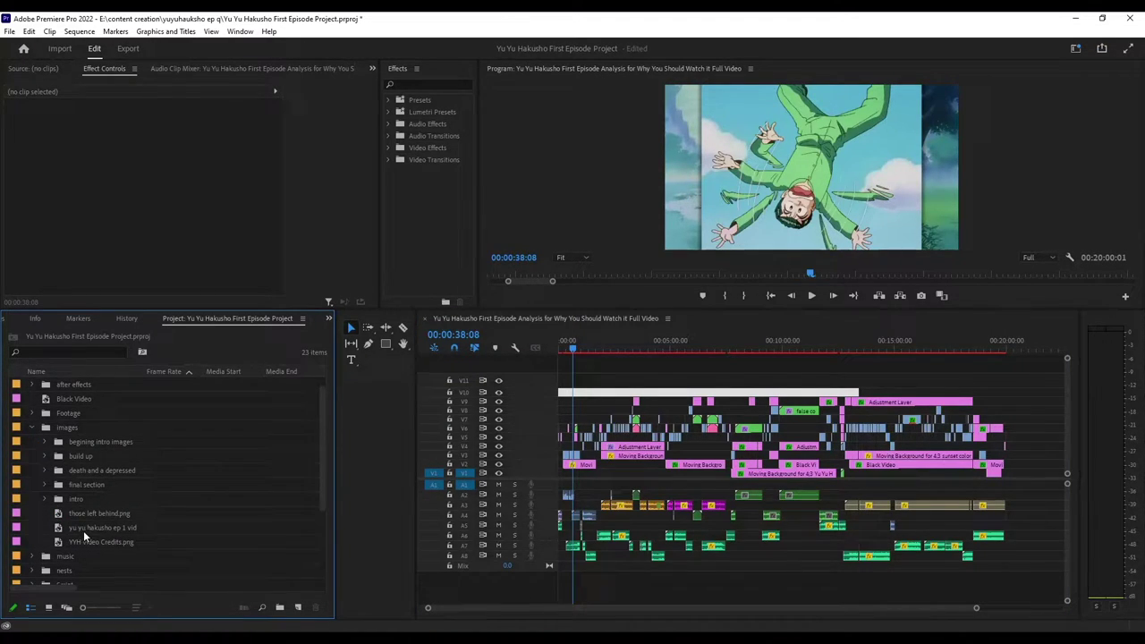
pyautogui.click(31, 428)
pyautogui.click(31, 413)
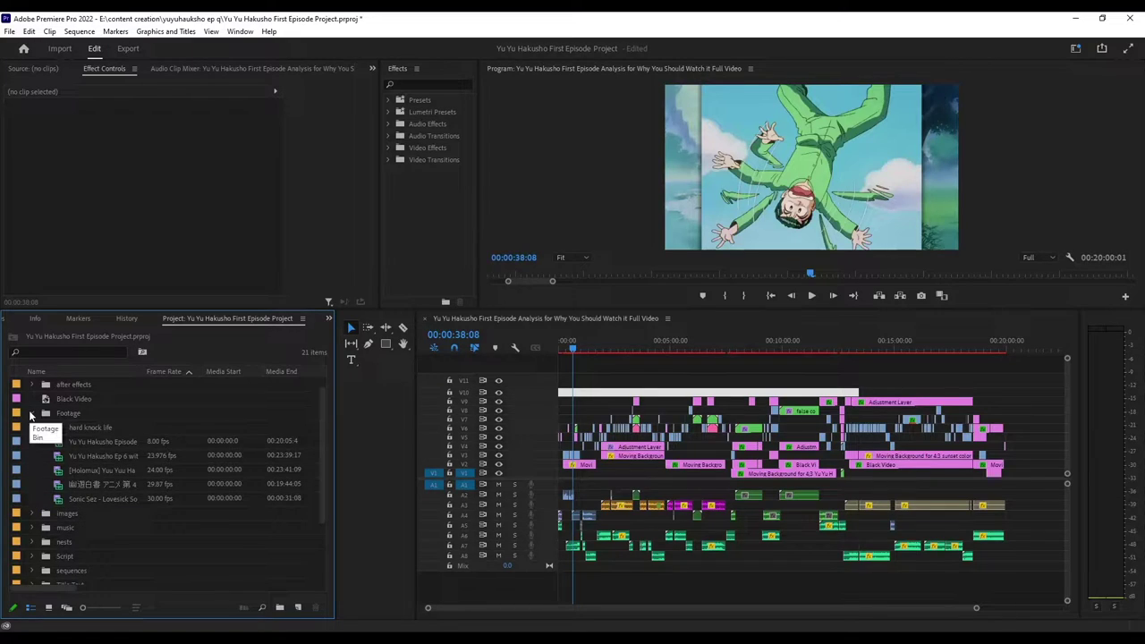
pyautogui.click(46, 427)
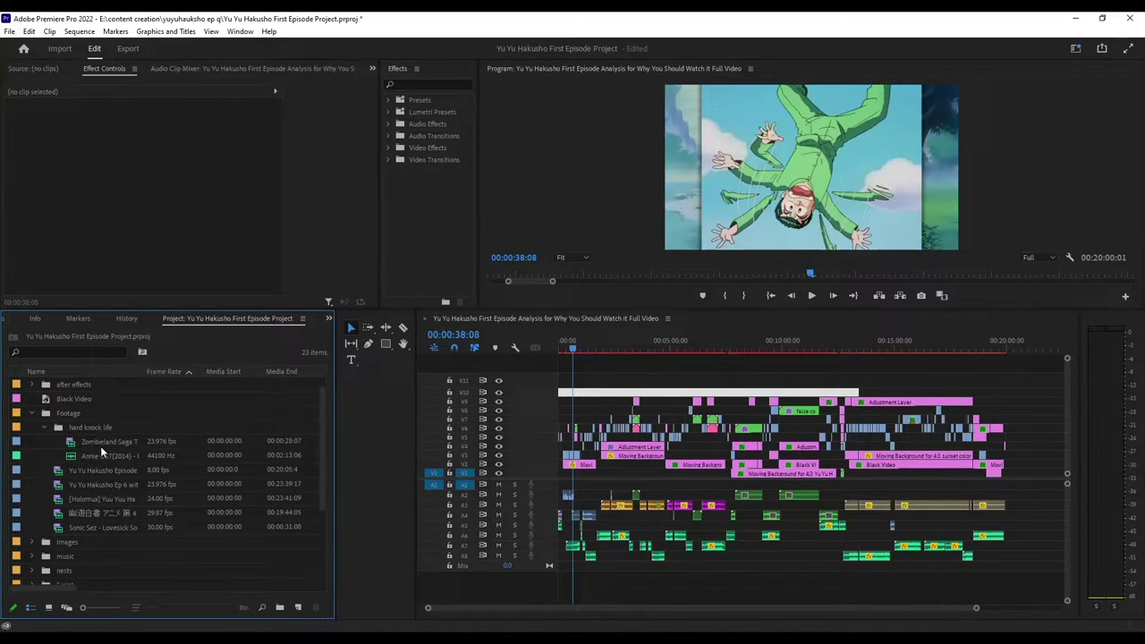
pyautogui.click(45, 427)
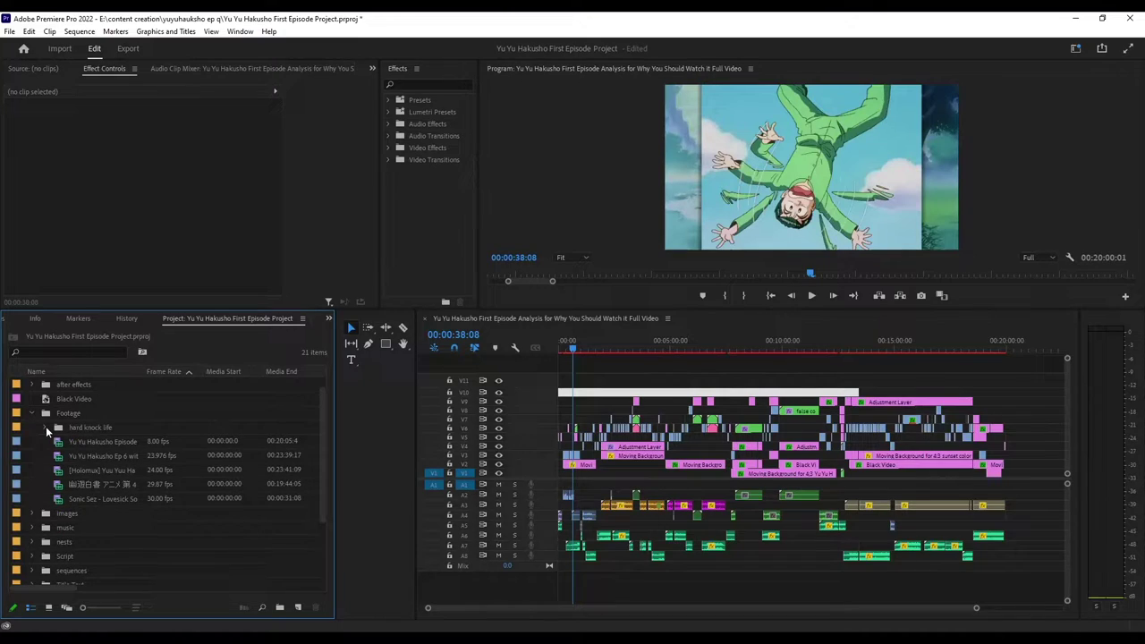
pyautogui.click(108, 482)
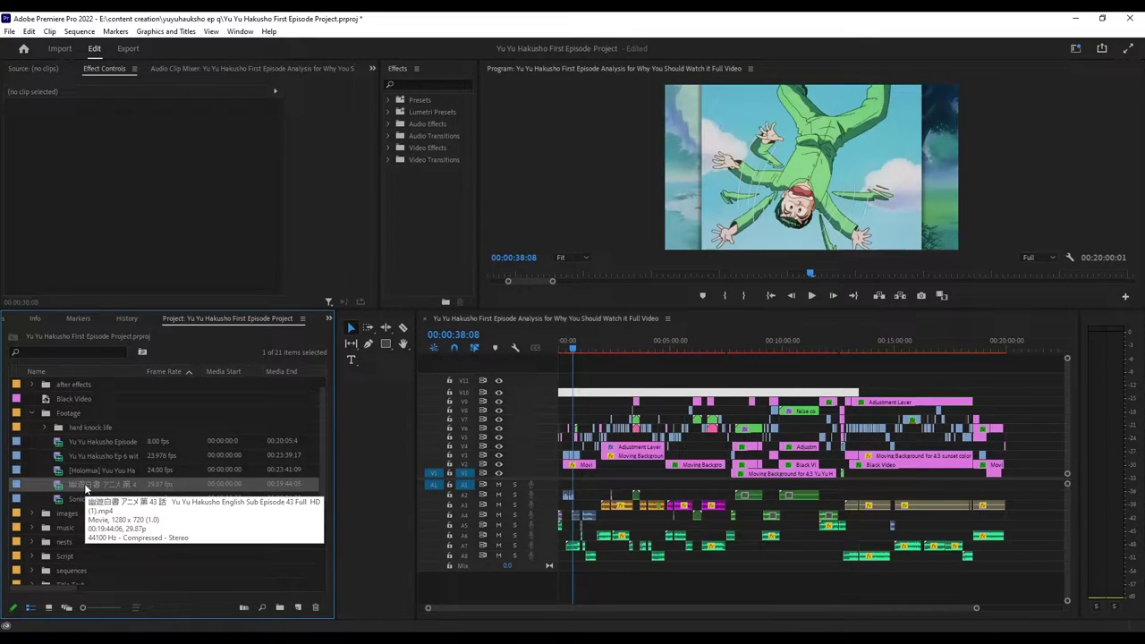
pyautogui.click(44, 427)
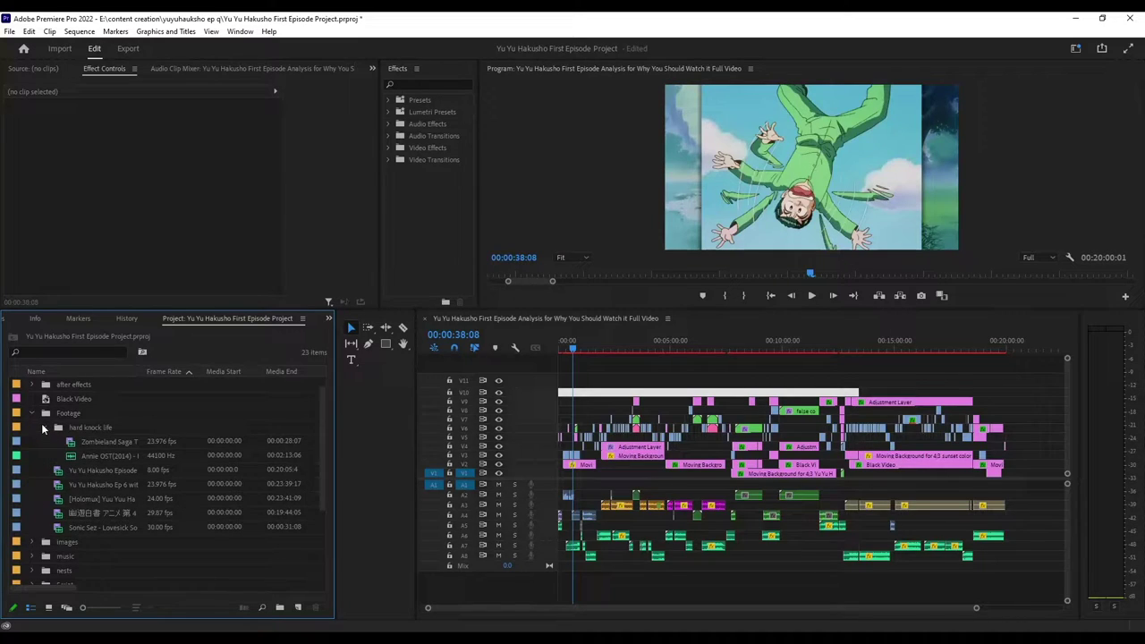
pyautogui.click(33, 414)
# Move the playhead to about 00:19:38, near the end of the sequence
pyautogui.click(864, 357)
pyautogui.click(1003, 360)
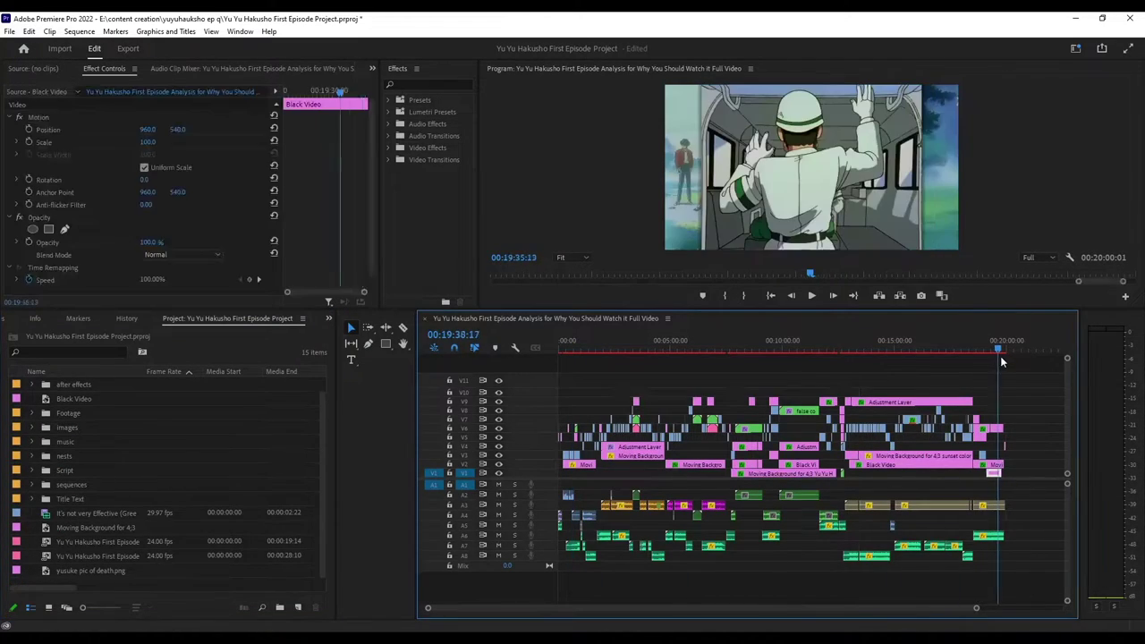
# Check the end of the sequence at about 00:20:04 and return the playhead to the sequence start
pyautogui.moveTo(1003, 361); pyautogui.dragTo(1007, 358)
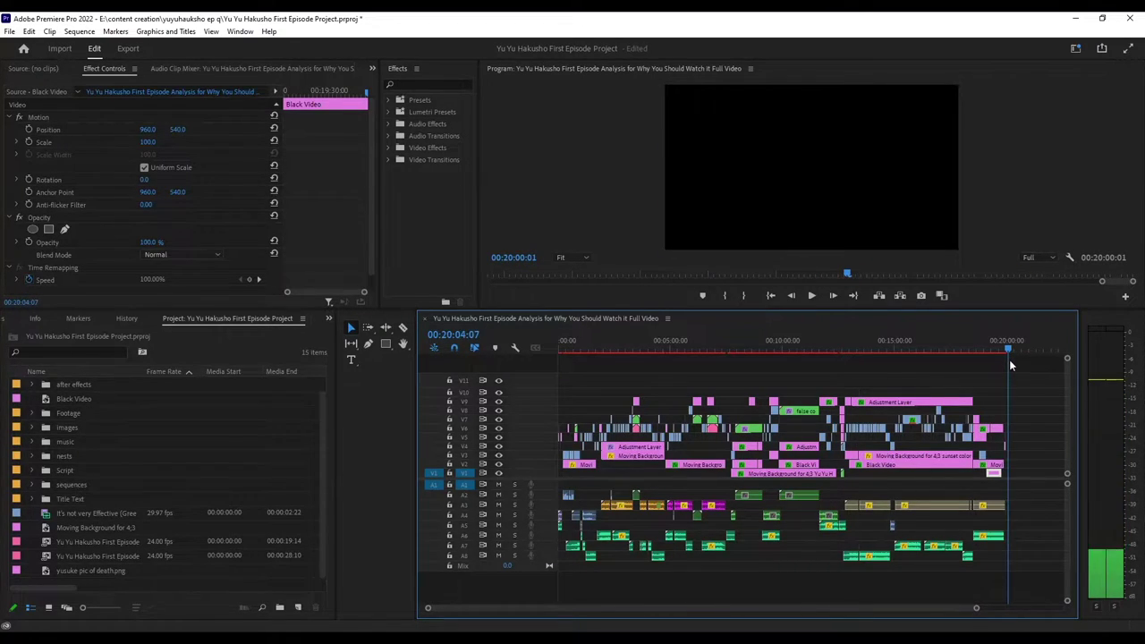
pyautogui.moveTo(1008, 360); pyautogui.dragTo(419, 334)
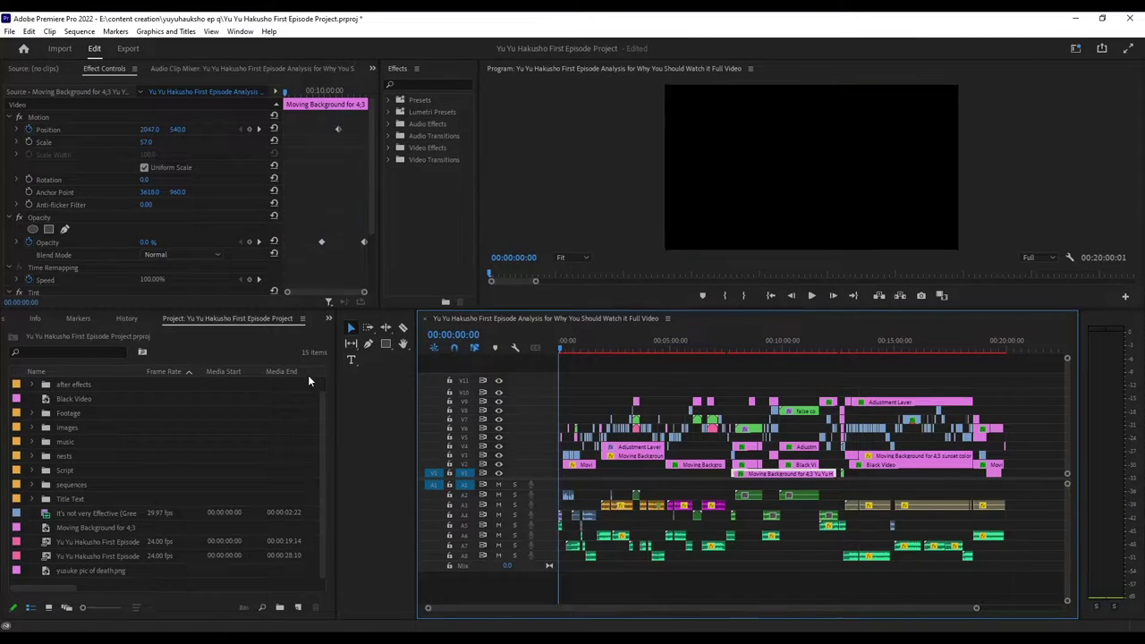
# Examine the music bin's sub-bins and audio files, collapse the bin and look over the remaining project items
pyautogui.click(32, 442)
pyautogui.scroll(-1, 103, 483)
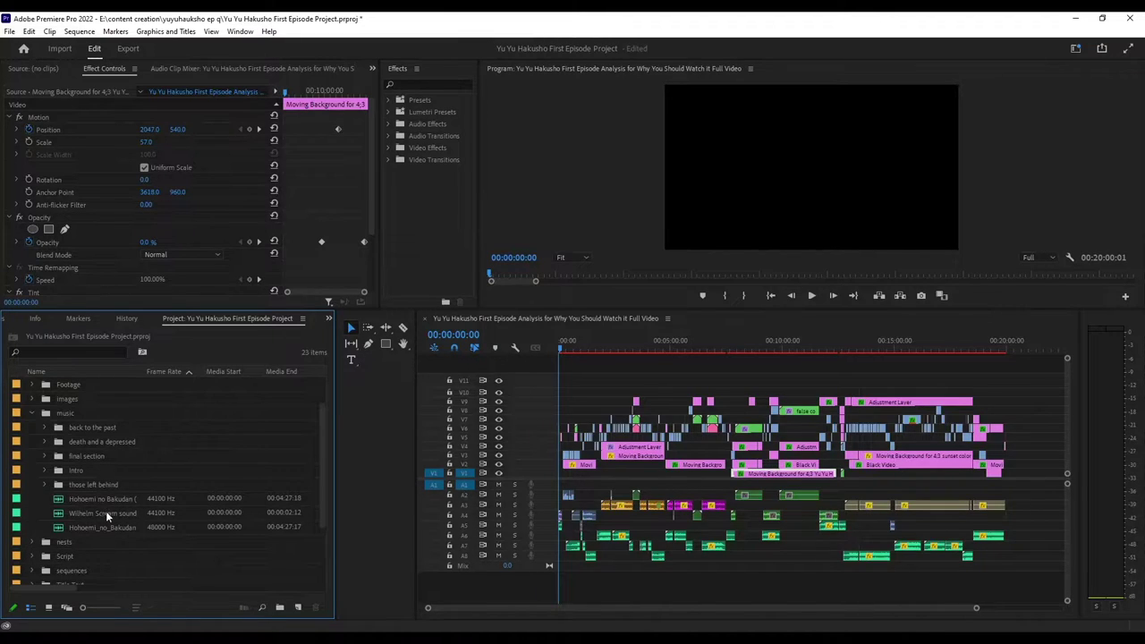
pyautogui.scroll(-1, 106, 501)
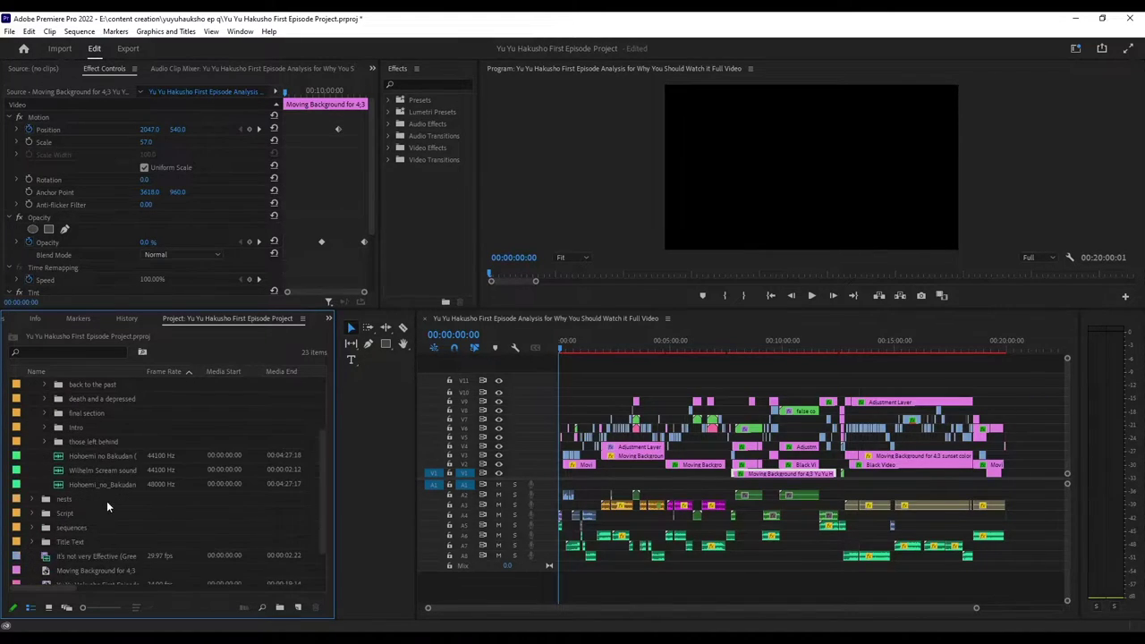
pyautogui.scroll(2, 121, 503)
pyautogui.scroll(-1, 123, 505)
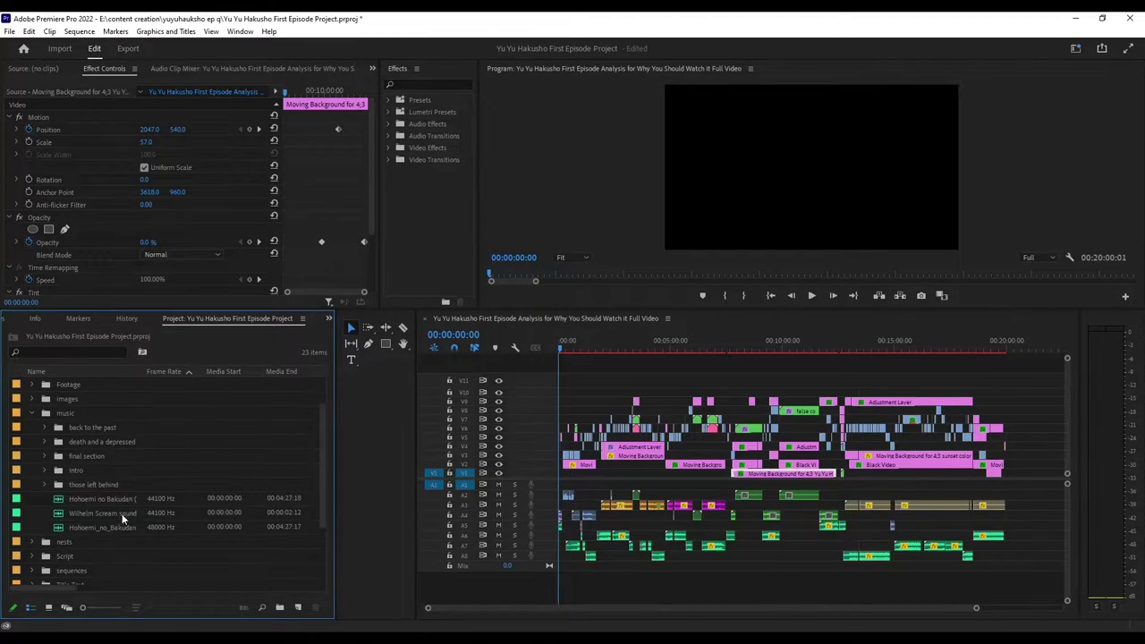
pyautogui.scroll(-1, 109, 512)
pyautogui.scroll(1, 111, 517)
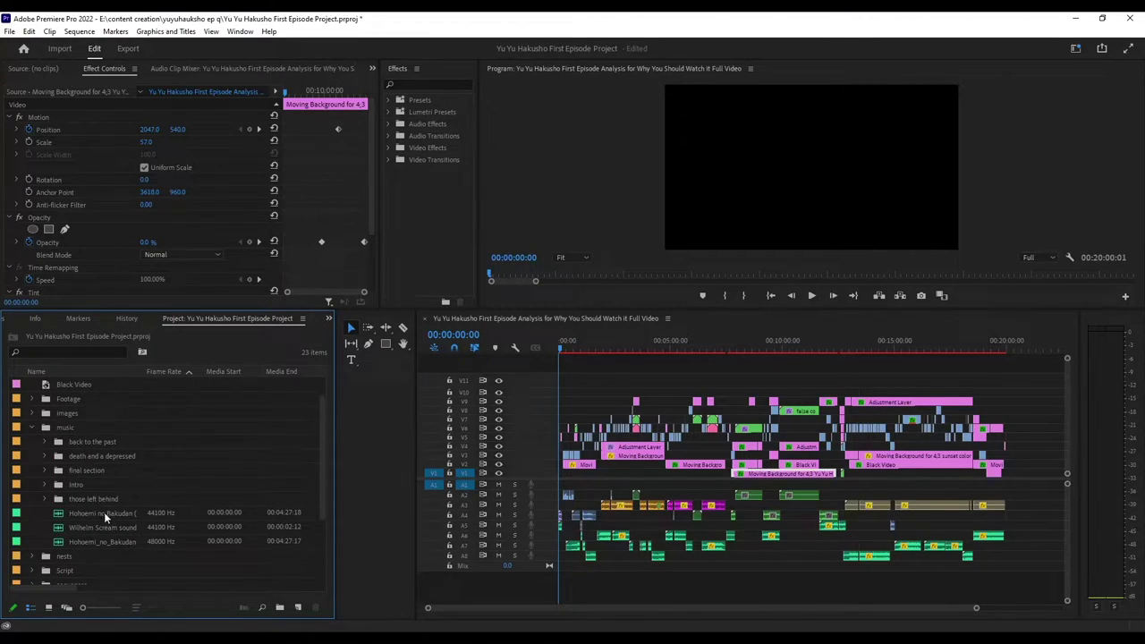
pyautogui.click(32, 429)
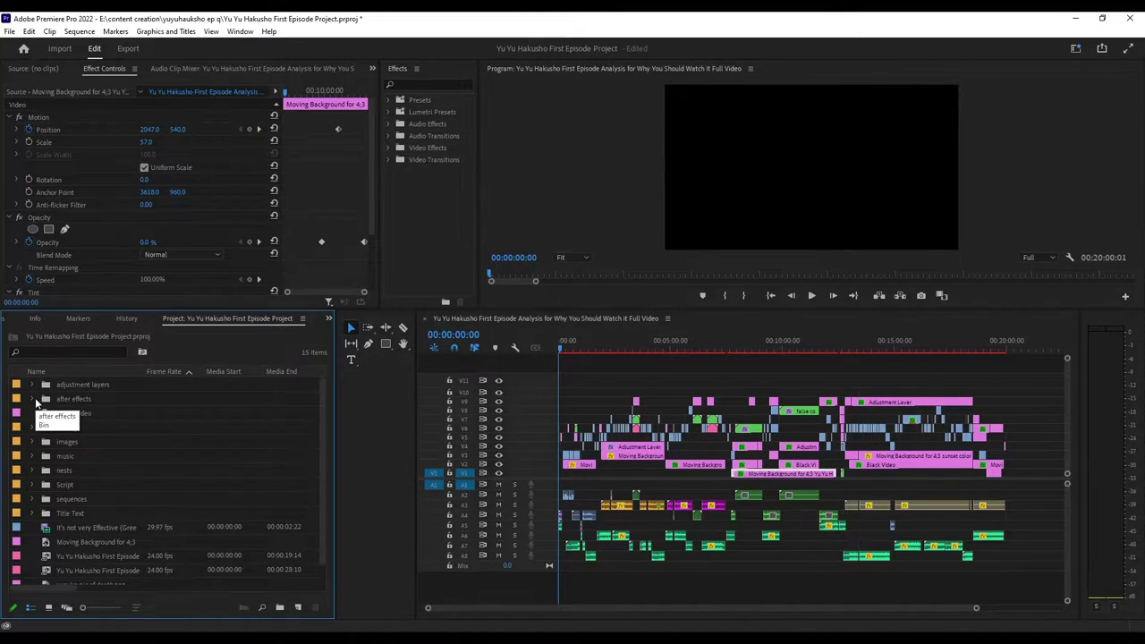
pyautogui.scroll(-1, 69, 456)
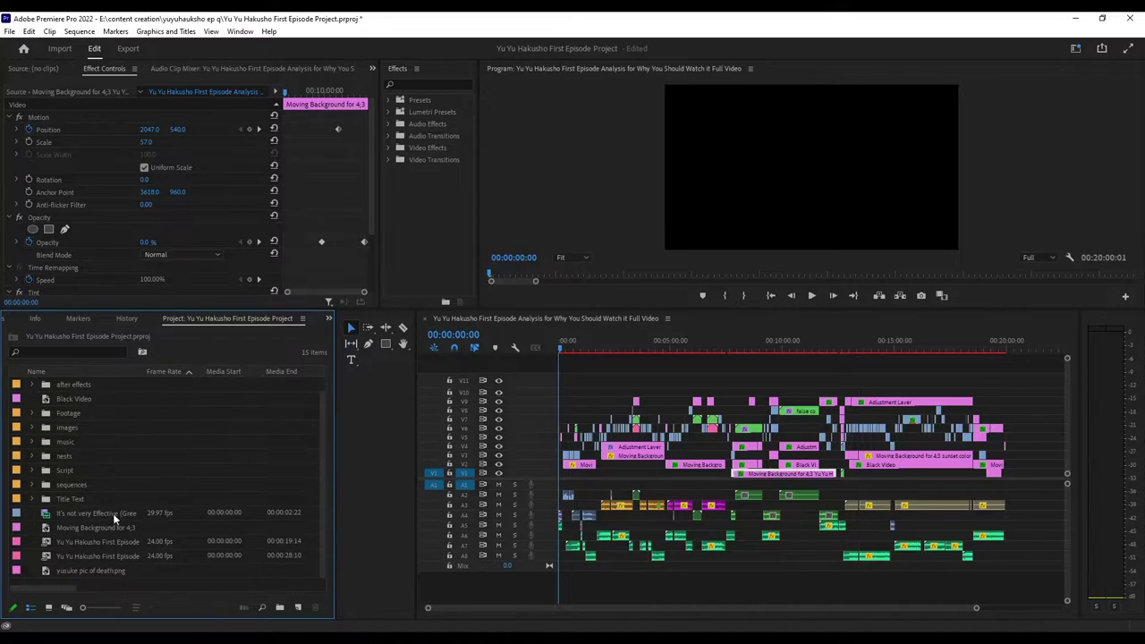
pyautogui.scroll(1, 113, 513)
pyautogui.scroll(-1, 113, 512)
pyautogui.scroll(1, 165, 522)
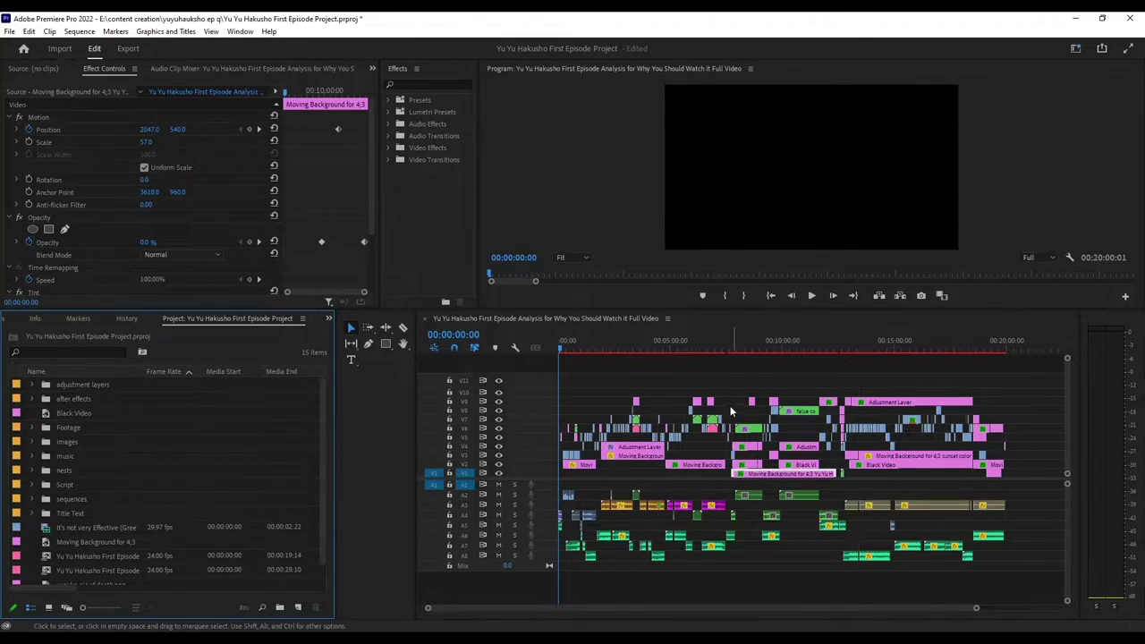
# Zoom the timeline into its first minutes and increase the height of the video and audio tracks
pyautogui.scroll(5, 844, 605)
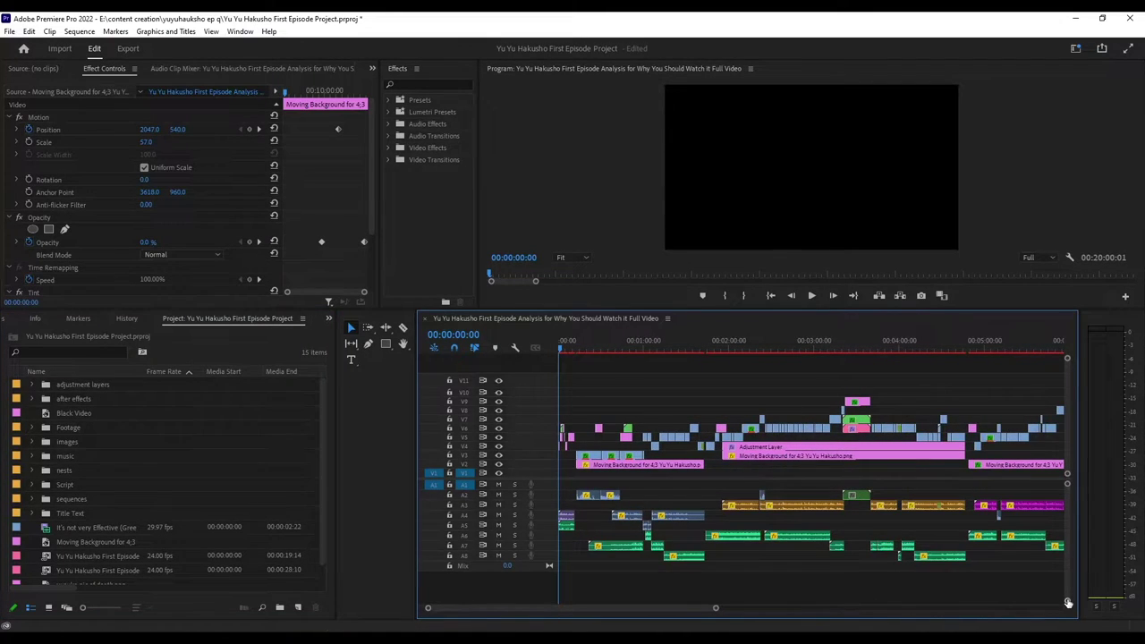
pyautogui.scroll(4, 1065, 604)
pyautogui.scroll(-1, 1066, 604)
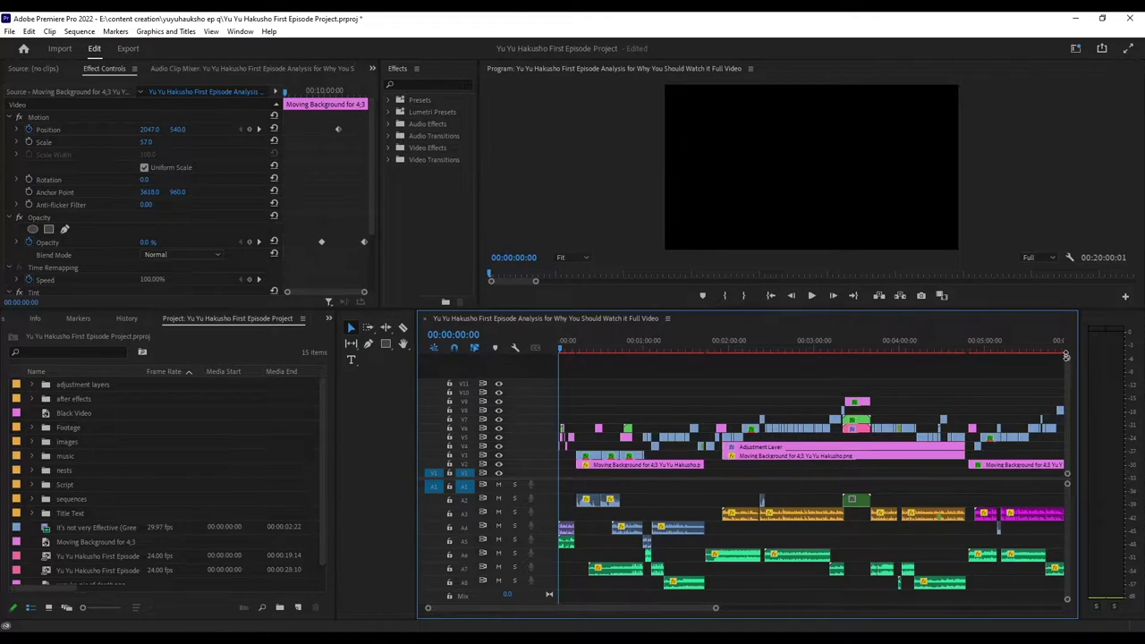
pyautogui.scroll(5, 1065, 359)
pyautogui.scroll(-3, 1066, 359)
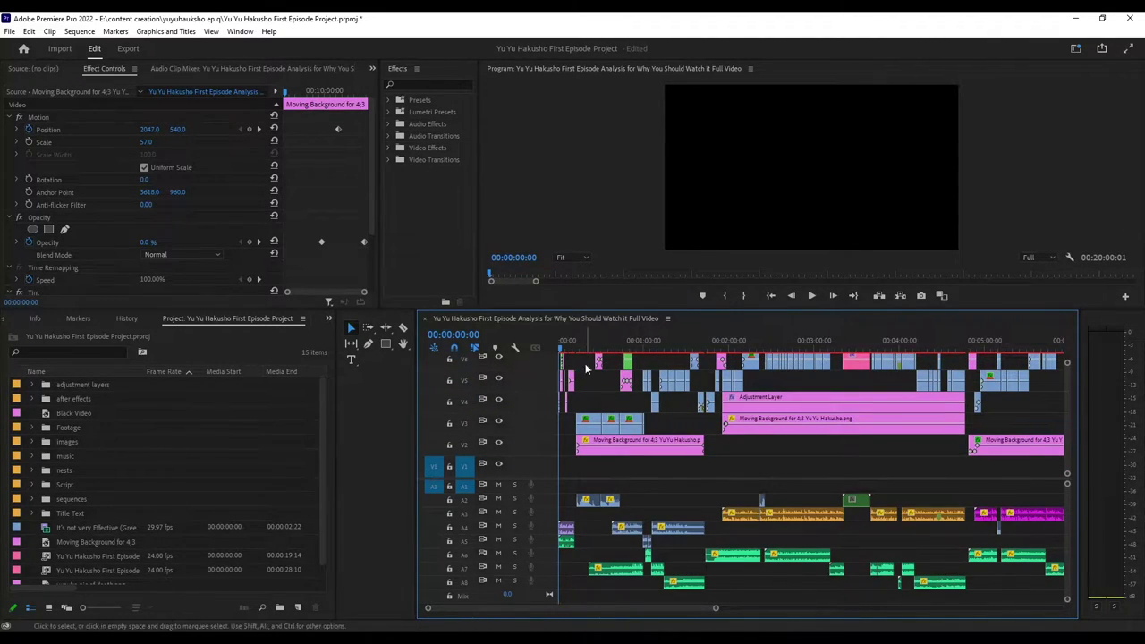
pyautogui.scroll(-2, 1065, 359)
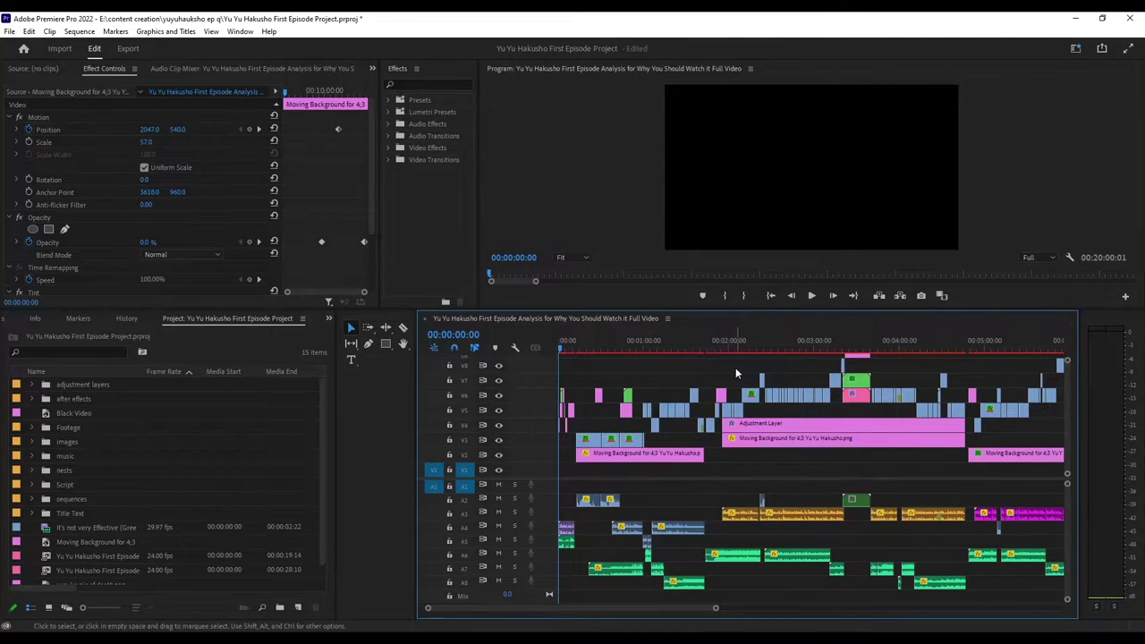
# Zoom the timeline into the opening ten seconds and scrub from the start to about 00:00:01:22
pyautogui.click(562, 351)
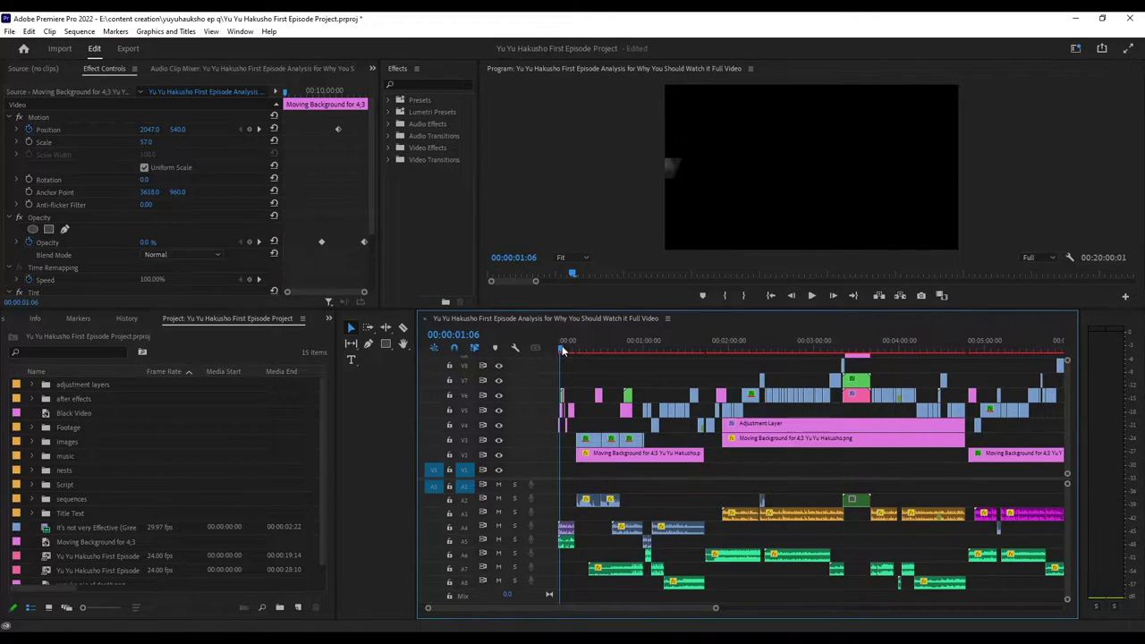
pyautogui.moveTo(562, 351); pyautogui.dragTo(563, 351)
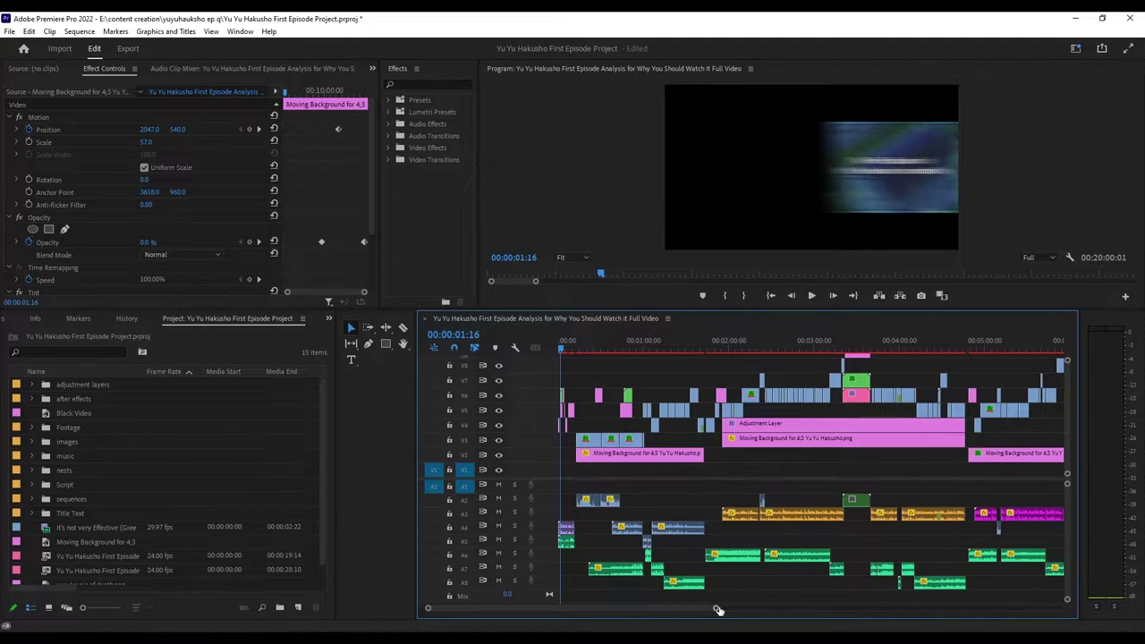
pyautogui.moveTo(716, 608); pyautogui.dragTo(606, 614)
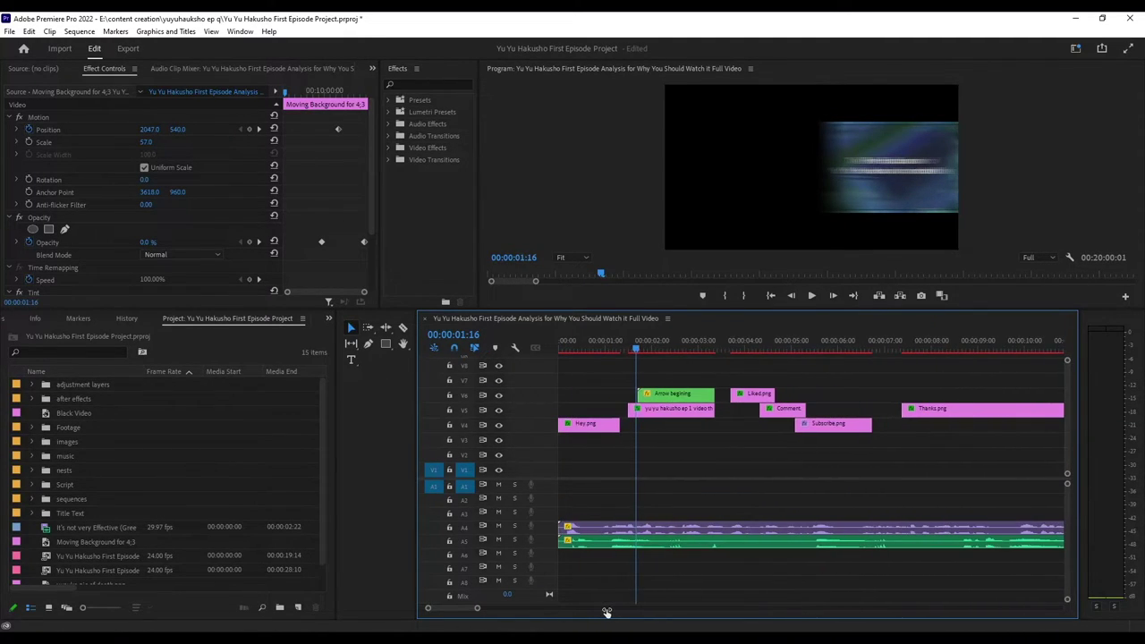
pyautogui.click(563, 351)
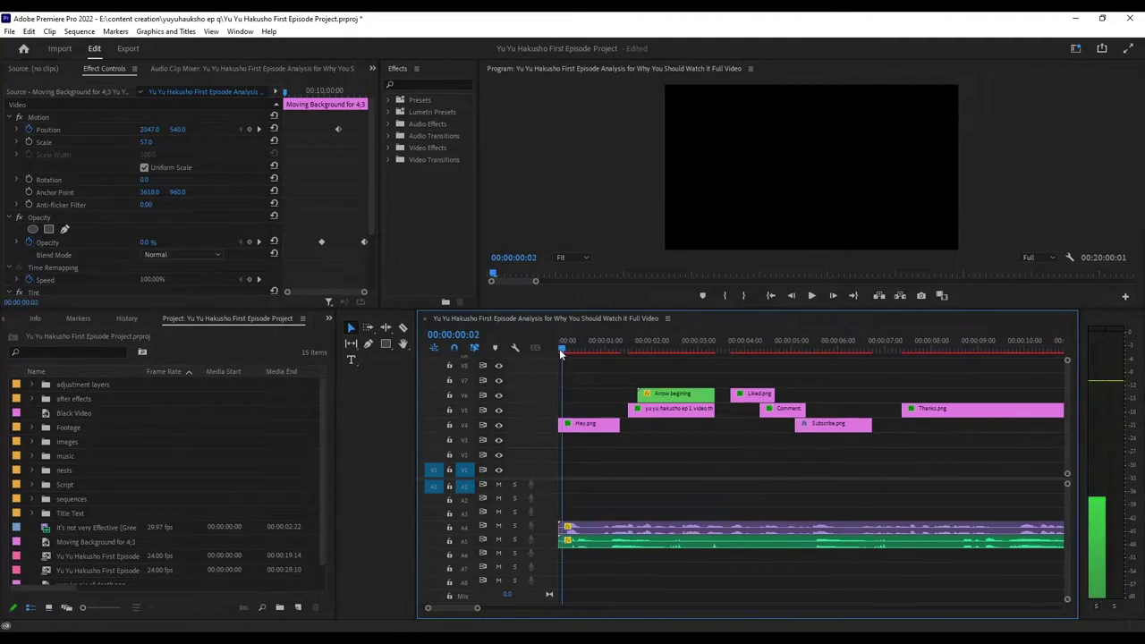
pyautogui.moveTo(564, 351); pyautogui.dragTo(640, 374)
# Open the nested Arrow begining sequence, inspect the opacity keyframes of arrow.png and close the nest again
pyautogui.doubleClick(673, 395)
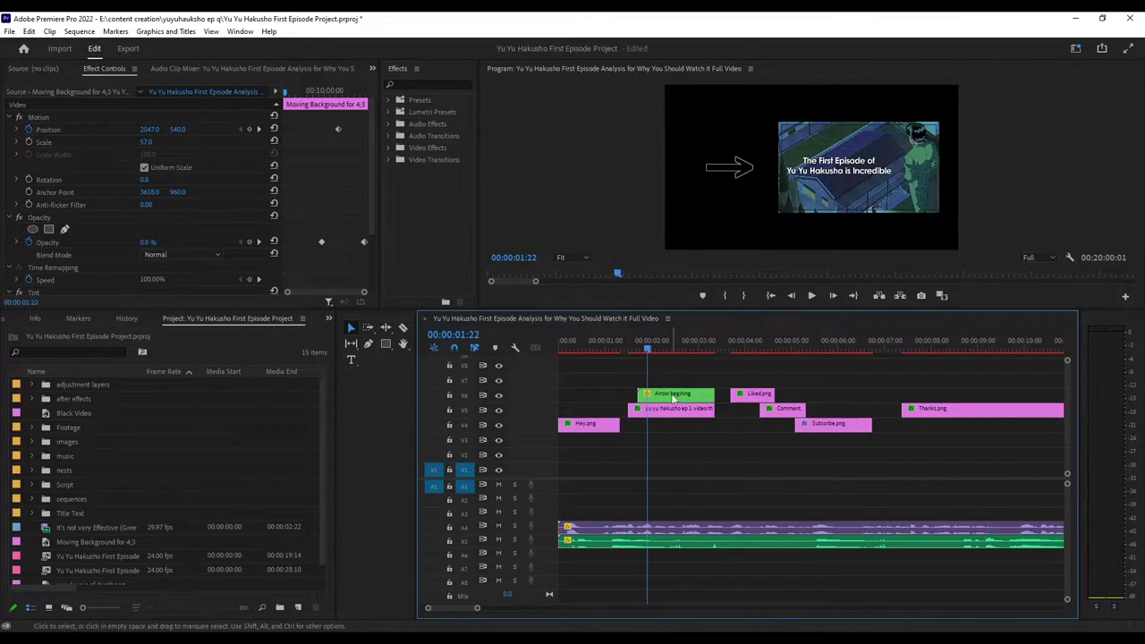
pyautogui.moveTo(565, 348); pyautogui.dragTo(740, 366)
pyautogui.press('Home')
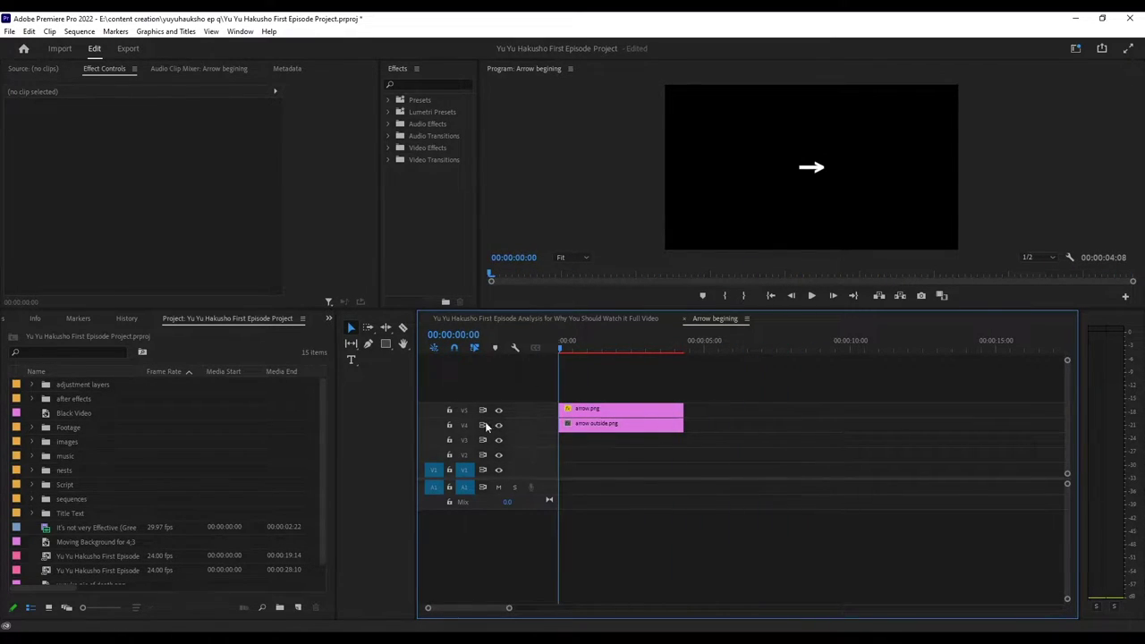
pyautogui.moveTo(509, 609); pyautogui.dragTo(690, 615)
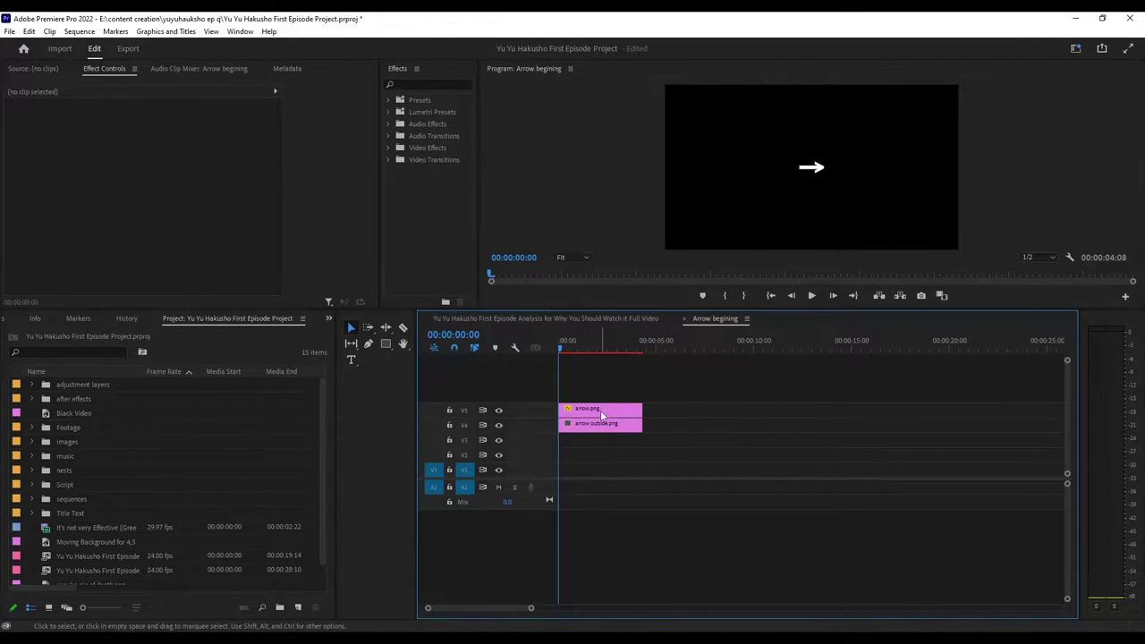
pyautogui.click(602, 414)
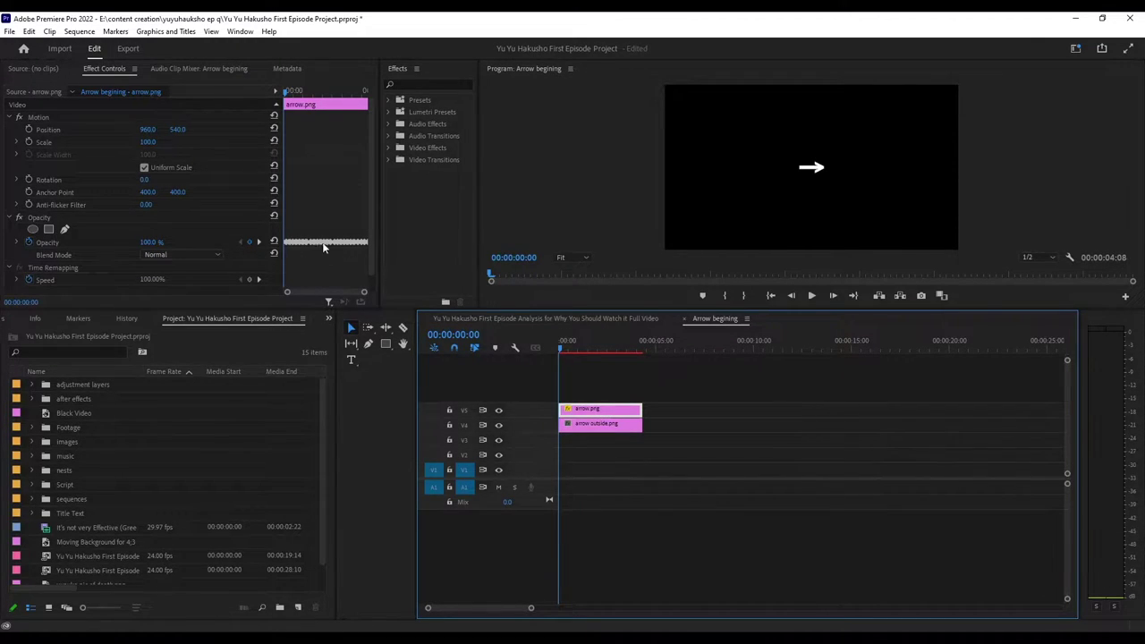
pyautogui.click(685, 320)
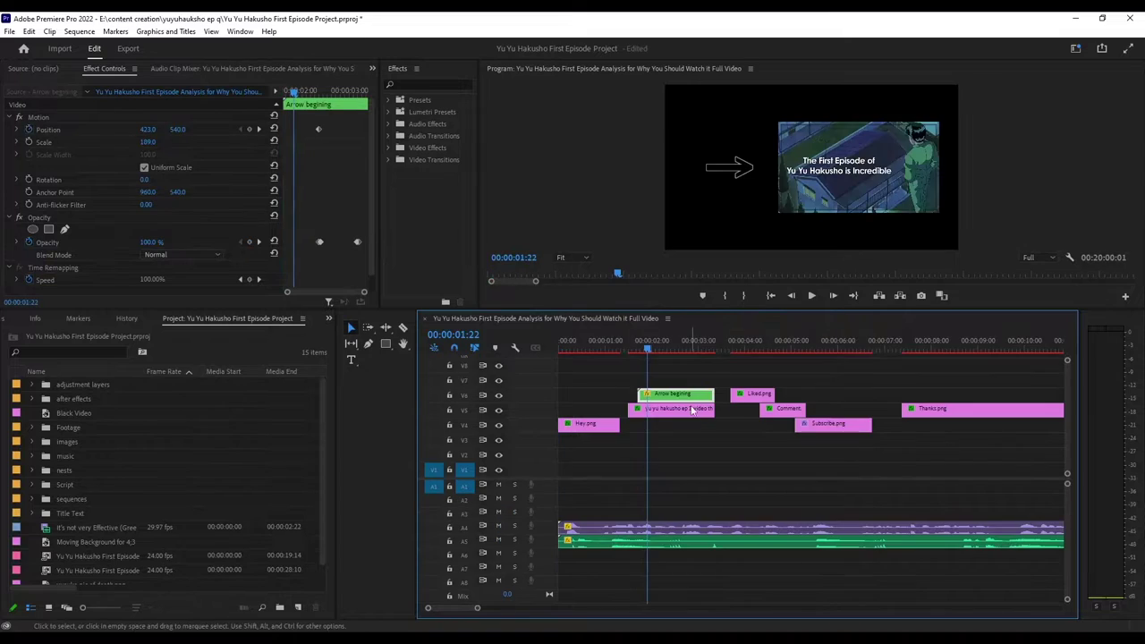
pyautogui.click(757, 462)
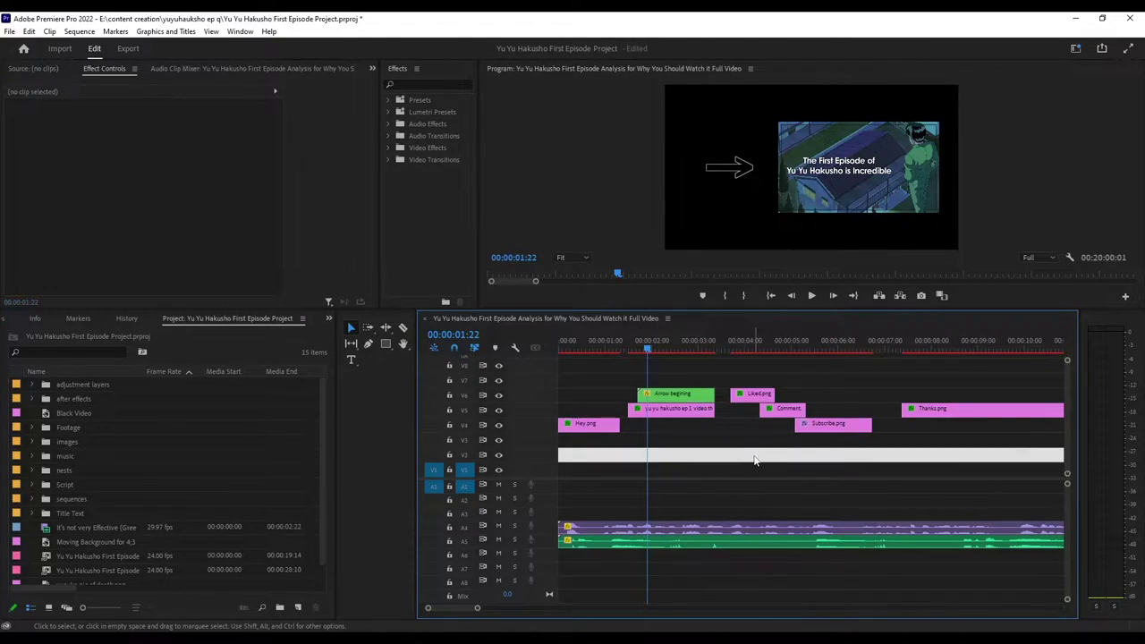
pyautogui.moveTo(754, 460); pyautogui.dragTo(732, 441)
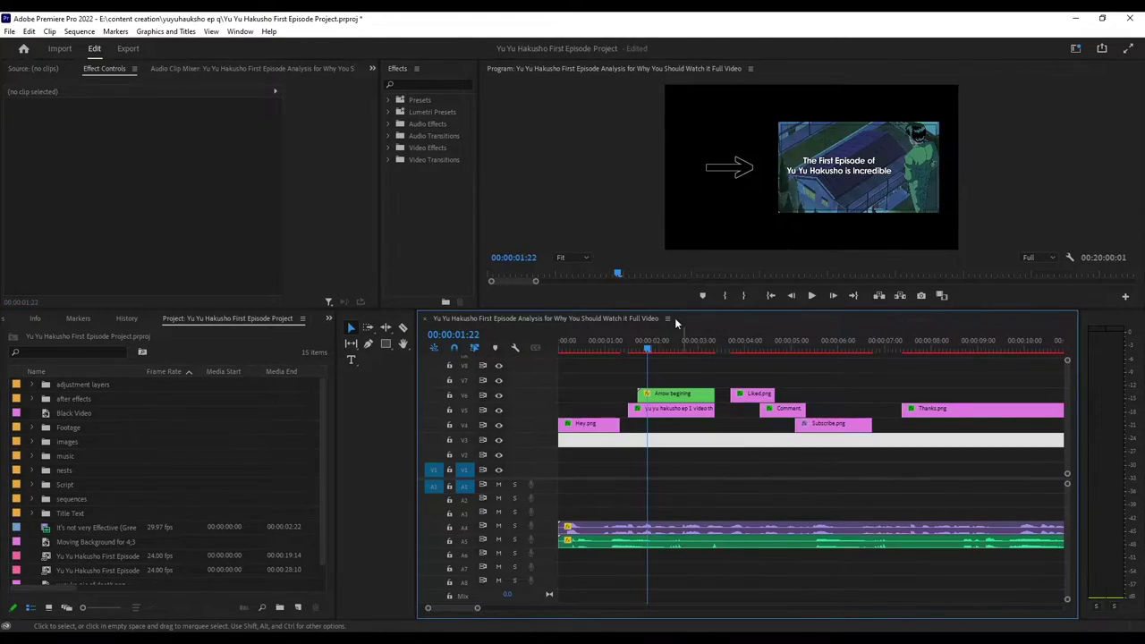
# Move the playhead to 00:00:04:00, select the Liked.png clip and highlight its Transform effect with the keyframes in view
pyautogui.moveTo(652, 347); pyautogui.dragTo(745, 358)
pyautogui.click(750, 396)
pyautogui.scroll(-2, 337, 143)
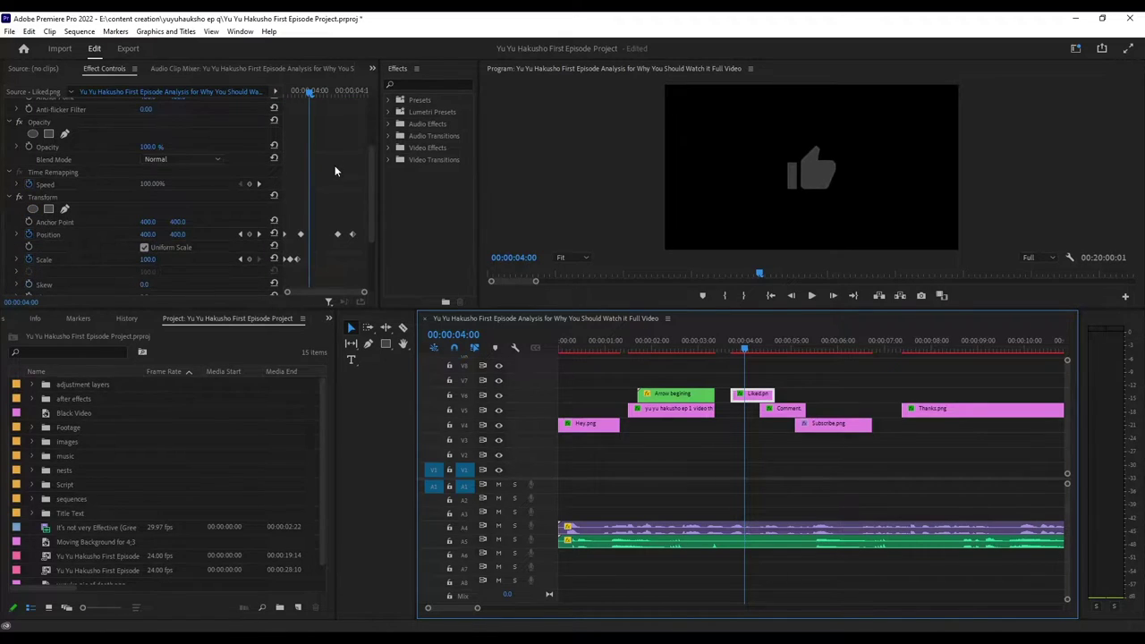
pyautogui.scroll(-1, 334, 166)
pyautogui.click(114, 185)
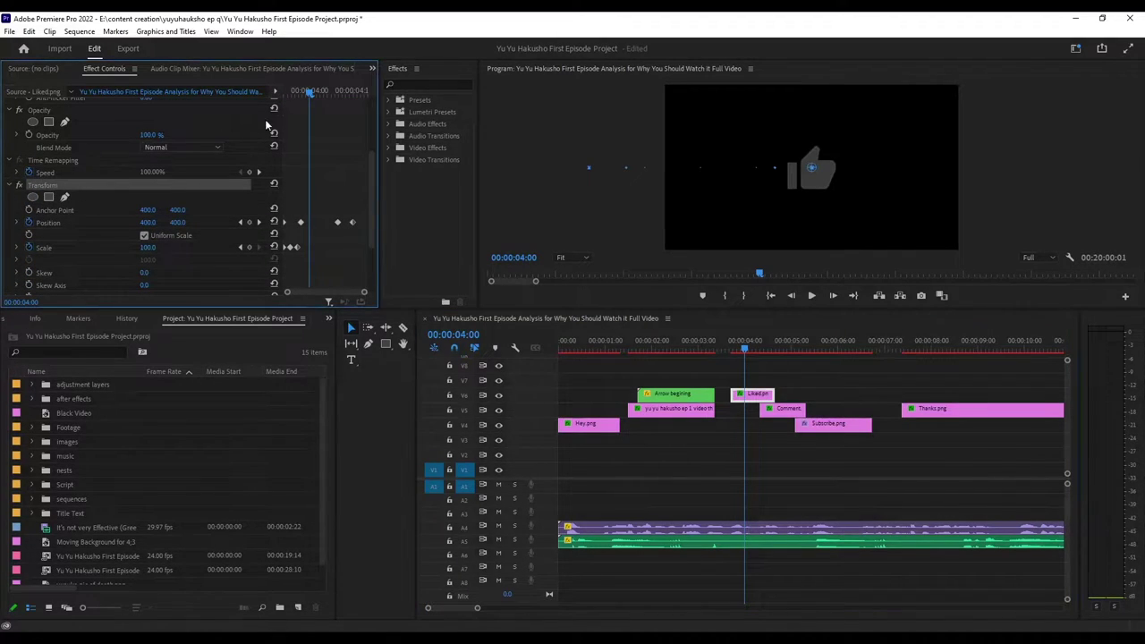
# Search the effects for "trans" and select the Transform video effect in the Distort group
pyautogui.click(409, 85)
pyautogui.click(410, 85)
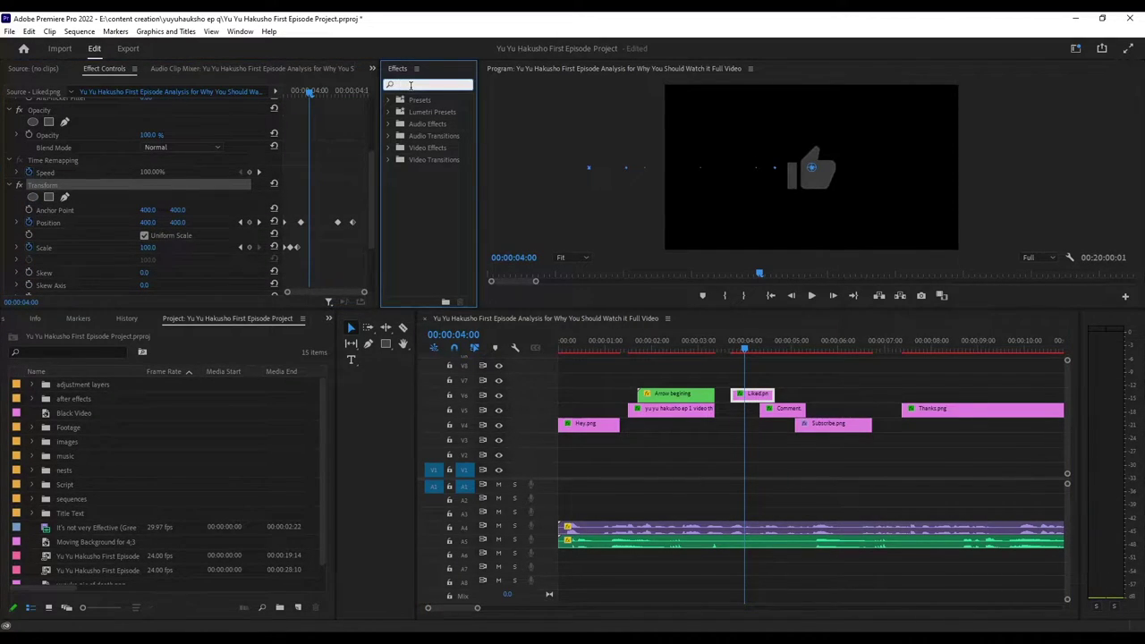
pyautogui.write('trans')
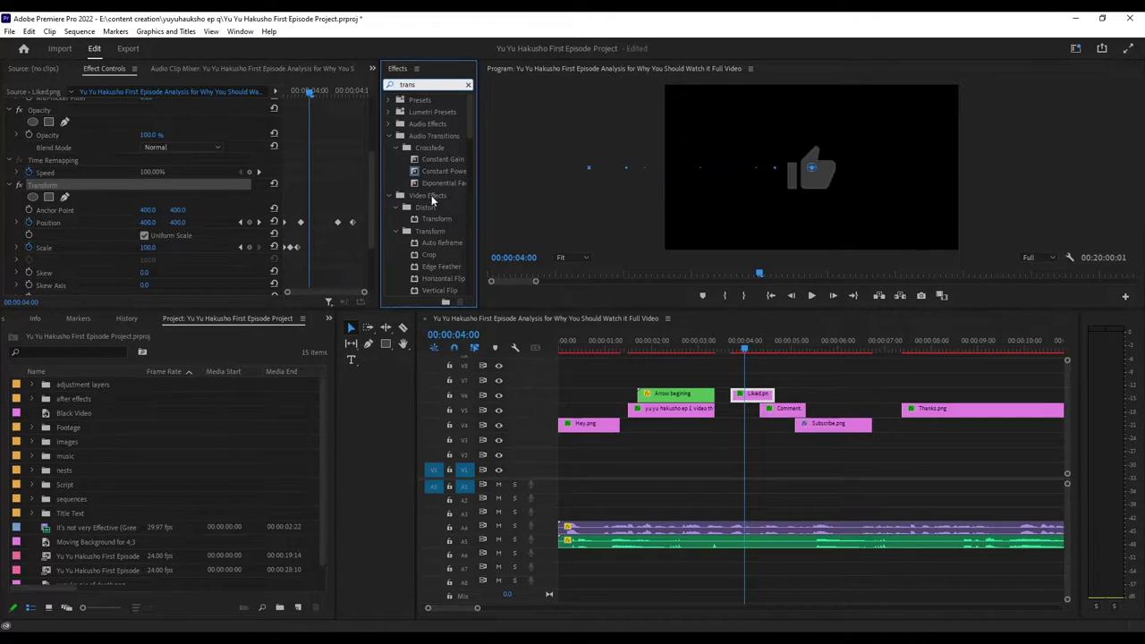
pyautogui.click(437, 220)
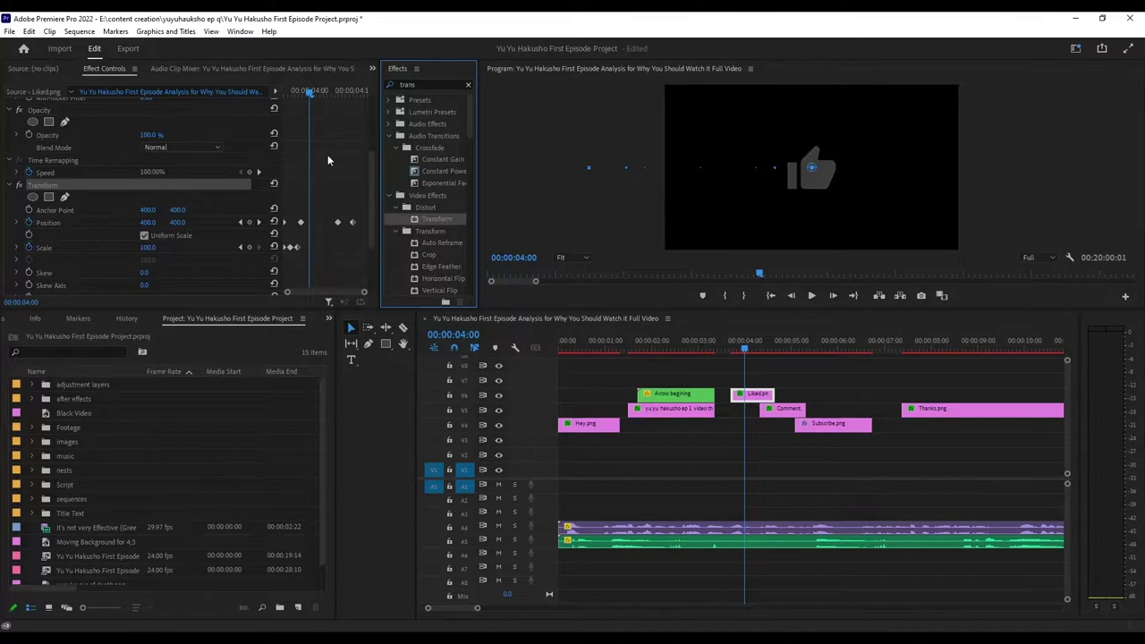
# Step through the Transform position keyframes of Liked.png from the clip's start and briefly play its slide-out
pyautogui.moveTo(309, 93); pyautogui.dragTo(240, 130)
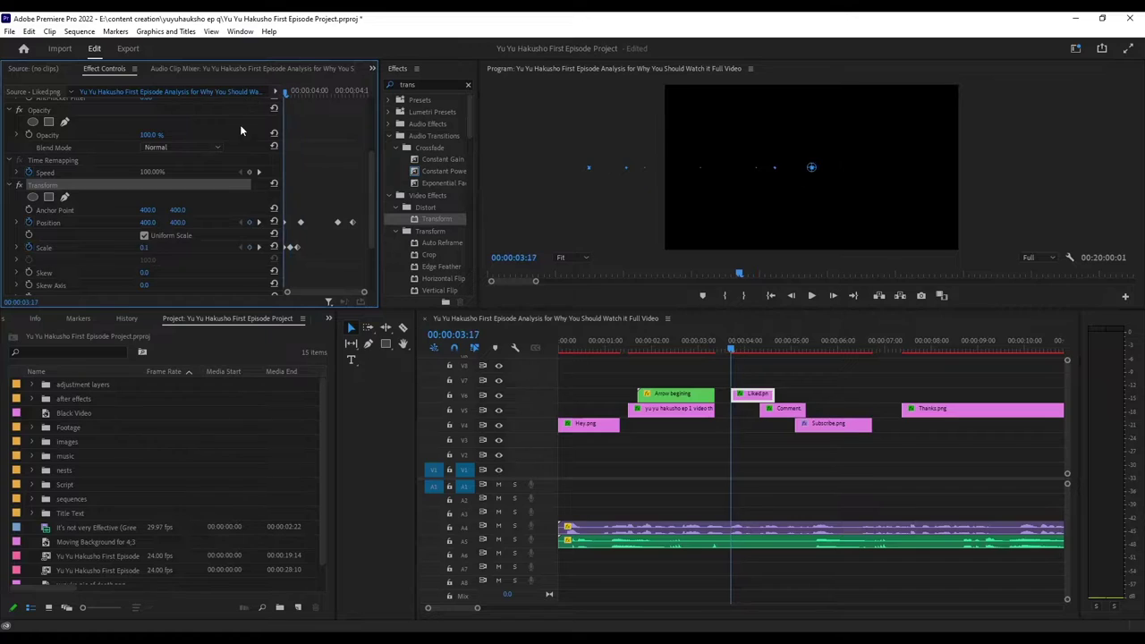
pyautogui.click(260, 222)
pyautogui.click(260, 223)
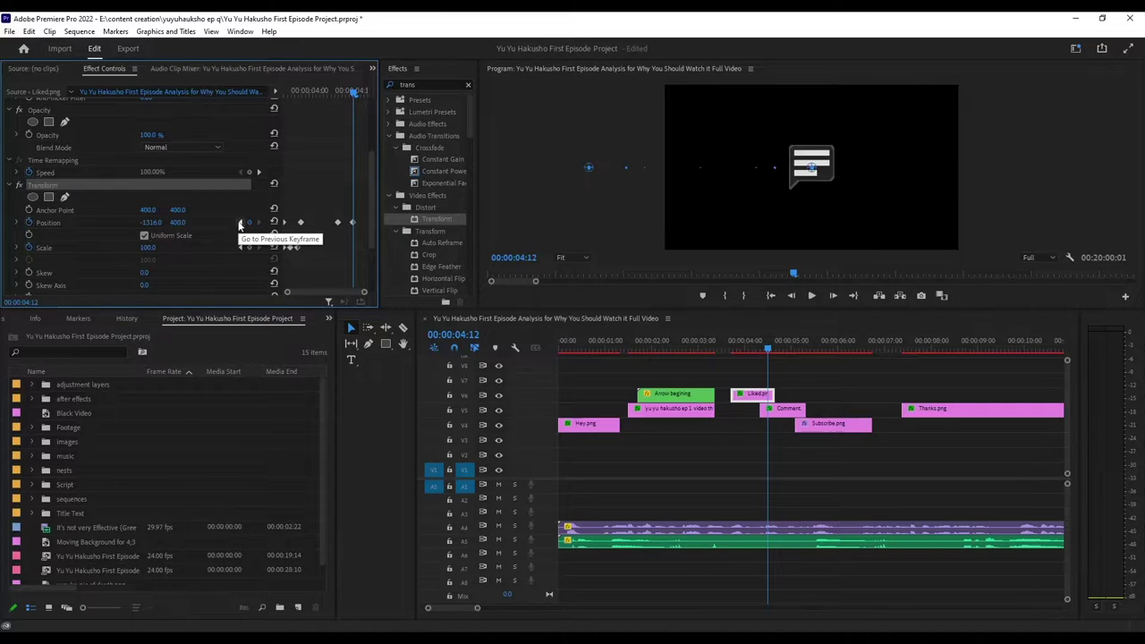
pyautogui.click(240, 224)
pyautogui.click(811, 296)
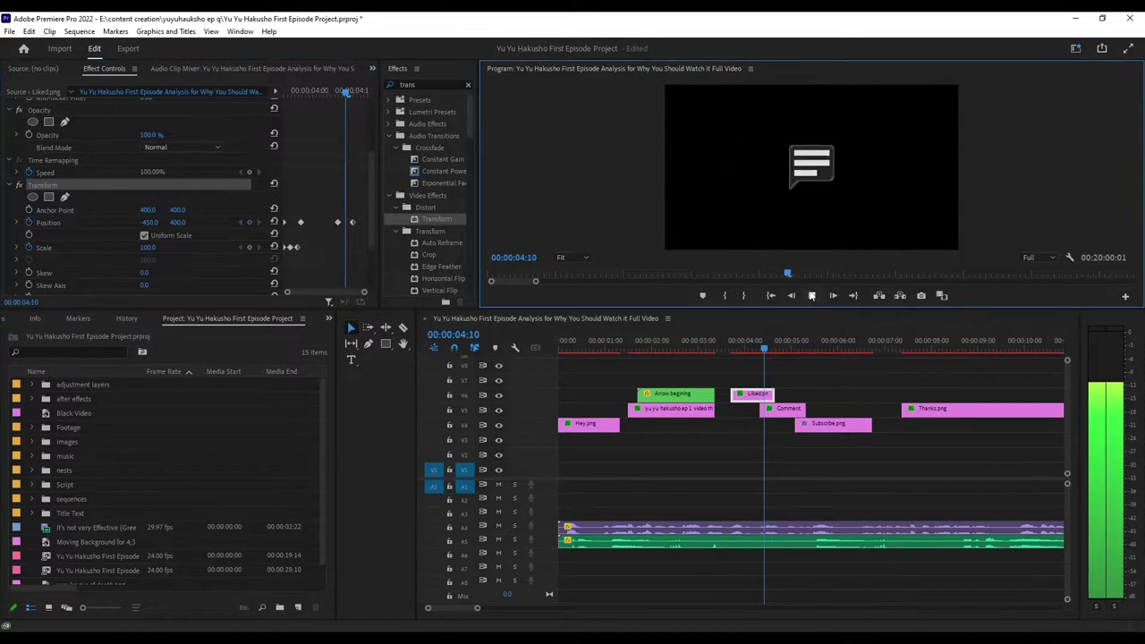
pyautogui.click(812, 296)
# Return to the start of Liked.png and step through its Transform scale keyframes up to 00:00:03:21
pyautogui.moveTo(358, 90); pyautogui.dragTo(287, 91)
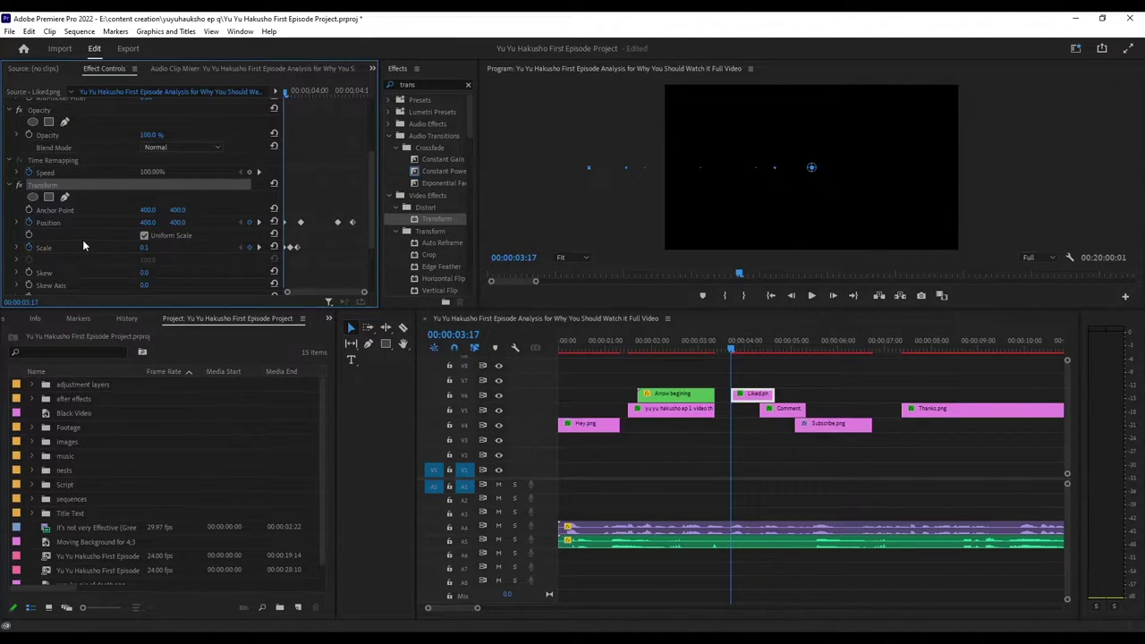
pyautogui.click(258, 248)
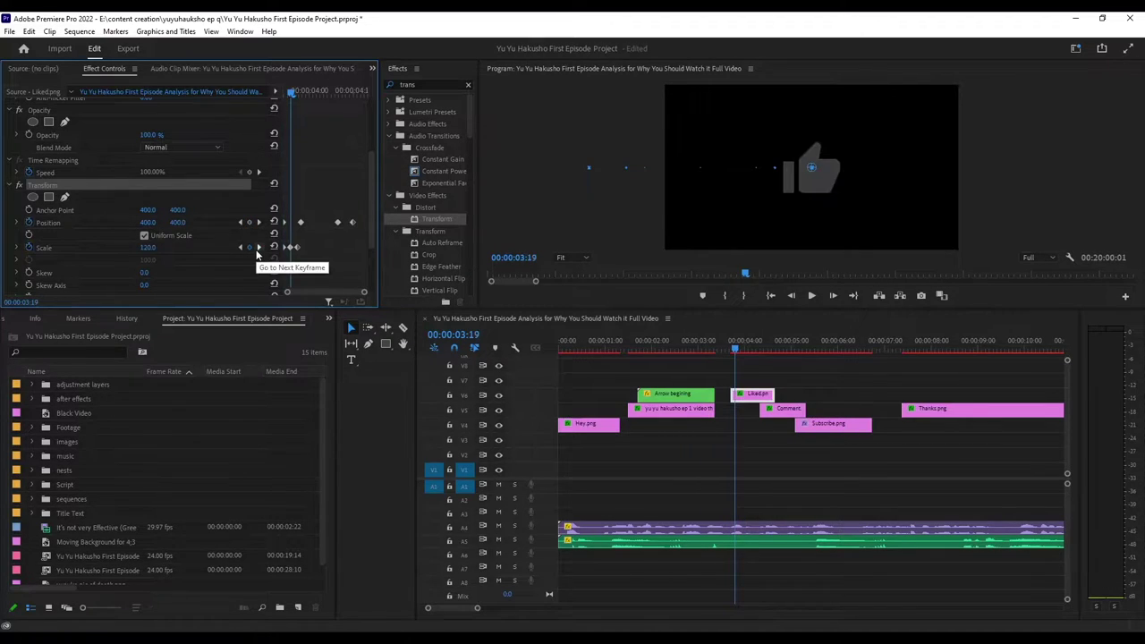
pyautogui.click(257, 252)
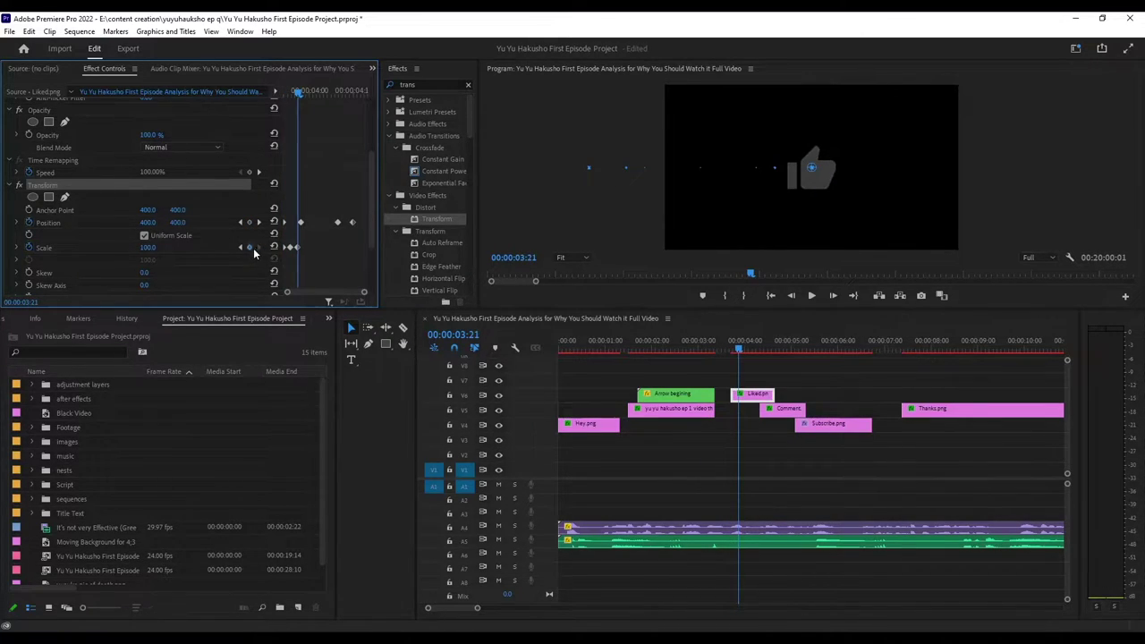
# Step back and forth between 00:00:03:19 and 00:00:03:21 to compare the scale overshoot and settle of Liked.png
pyautogui.click(791, 296)
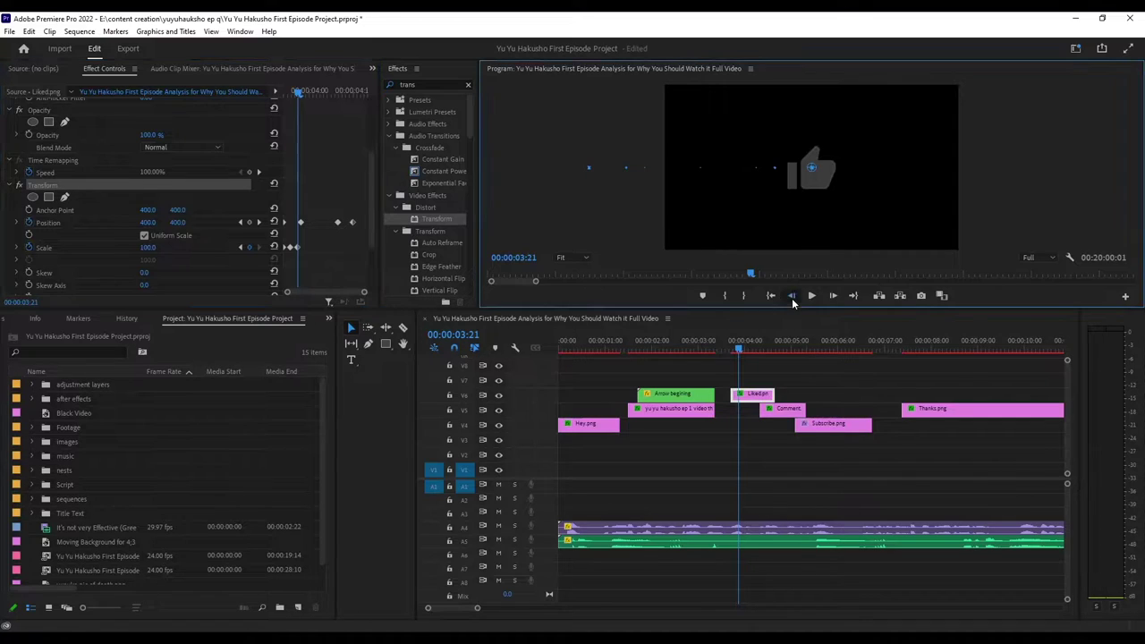
pyautogui.click(792, 296)
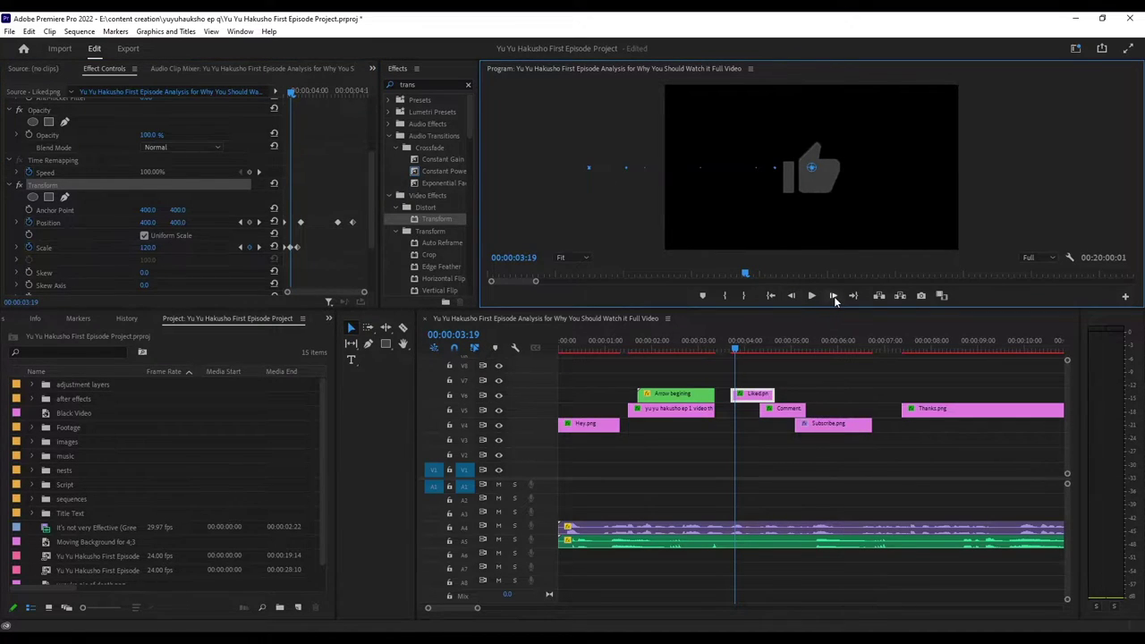
pyautogui.click(833, 297)
pyautogui.click(834, 296)
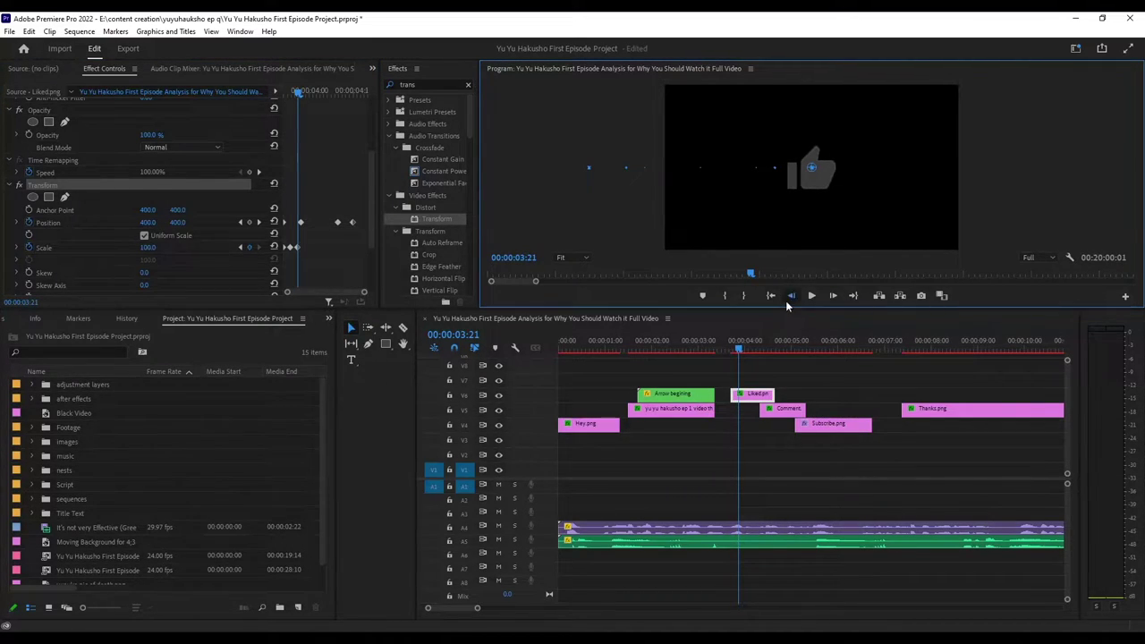
pyautogui.click(788, 298)
pyautogui.click(788, 299)
pyautogui.click(833, 297)
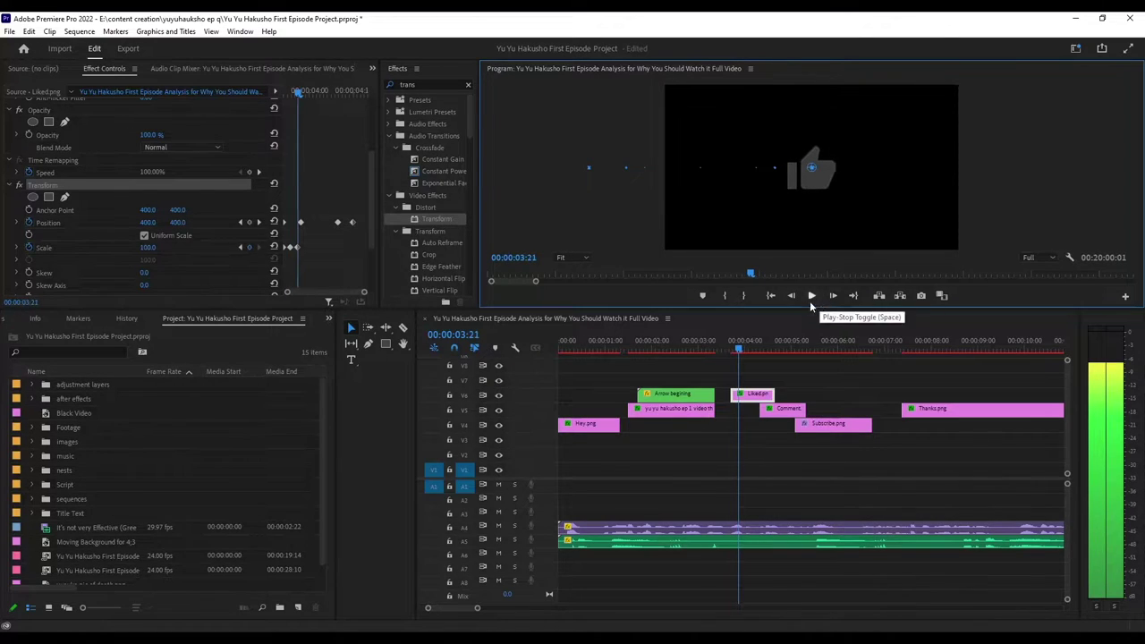
# Return to 00:00:03:16 and step frame by frame through the whole scale pop-in of Liked.png up to 00:00:03:22
pyautogui.click(795, 298)
pyautogui.click(794, 299)
pyautogui.click(794, 299)
pyautogui.click(795, 299)
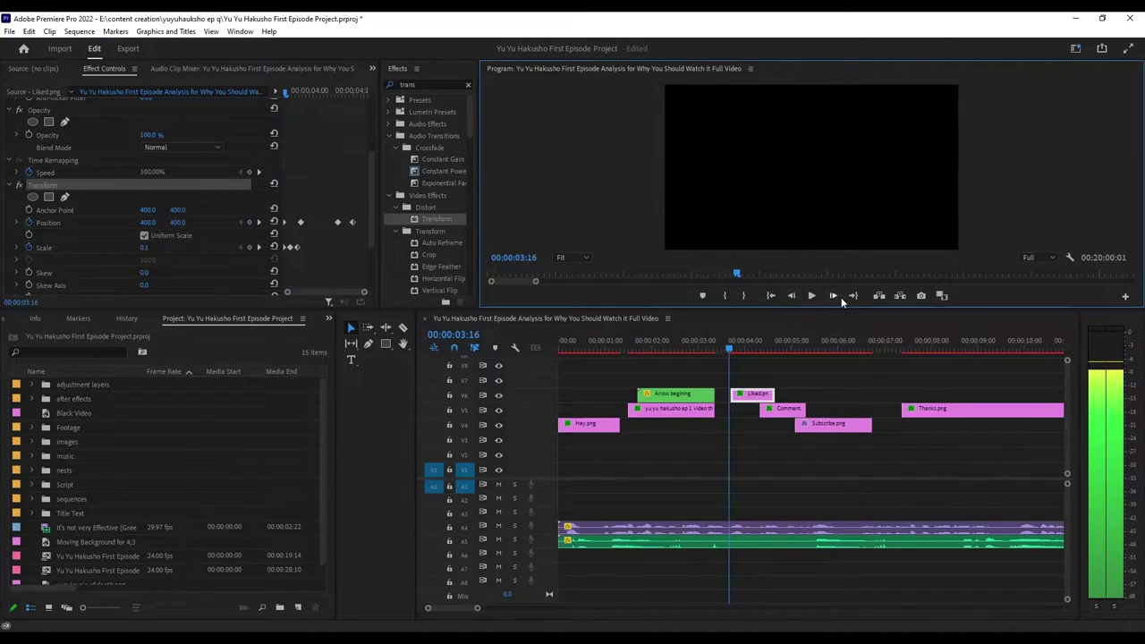
pyautogui.click(840, 297)
pyautogui.click(840, 297)
pyautogui.click(841, 297)
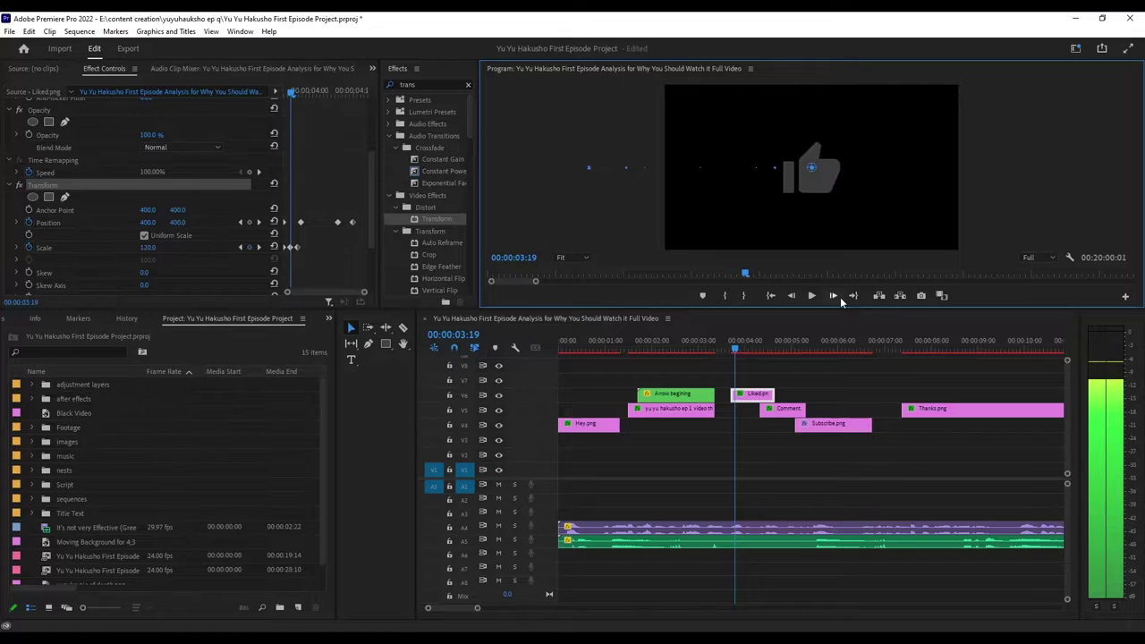
pyautogui.click(840, 297)
pyautogui.click(840, 297)
pyautogui.click(840, 297)
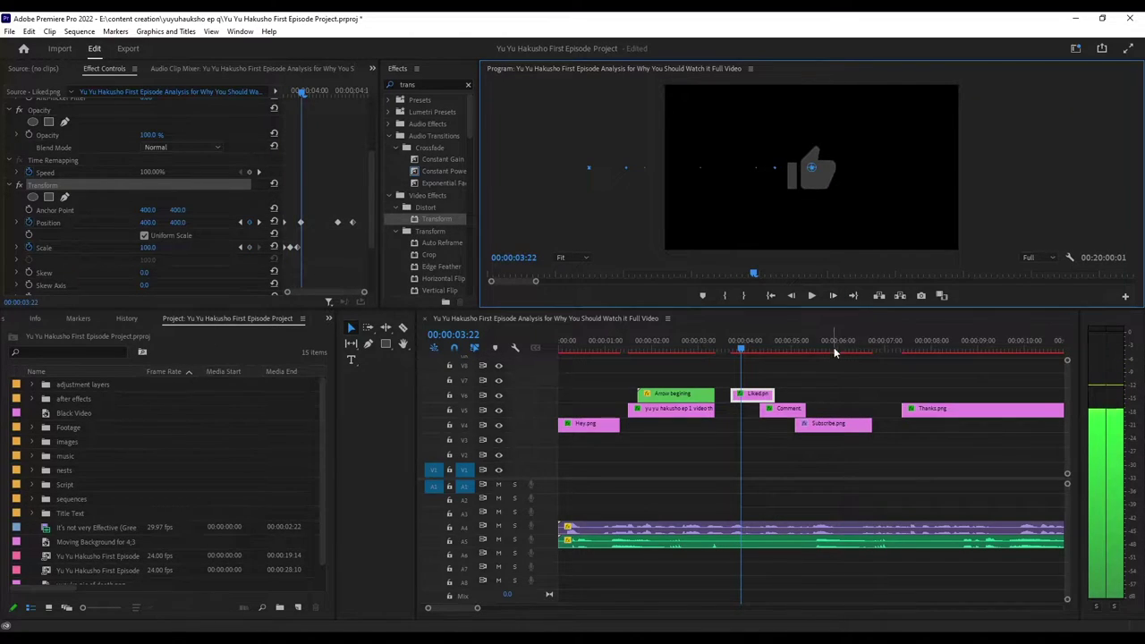
# Deselect Liked.png and scrub the playhead to the Subscribe.png graphic at 00:00:06:00
pyautogui.click(814, 373)
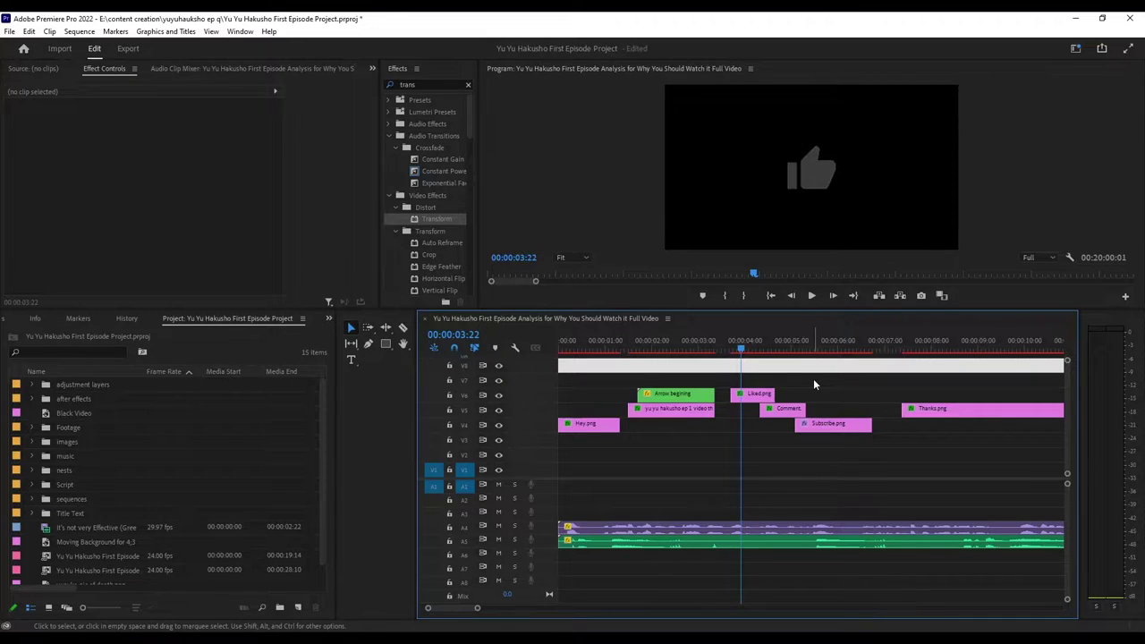
pyautogui.moveTo(813, 379); pyautogui.dragTo(816, 387)
pyautogui.moveTo(821, 475); pyautogui.dragTo(820, 472)
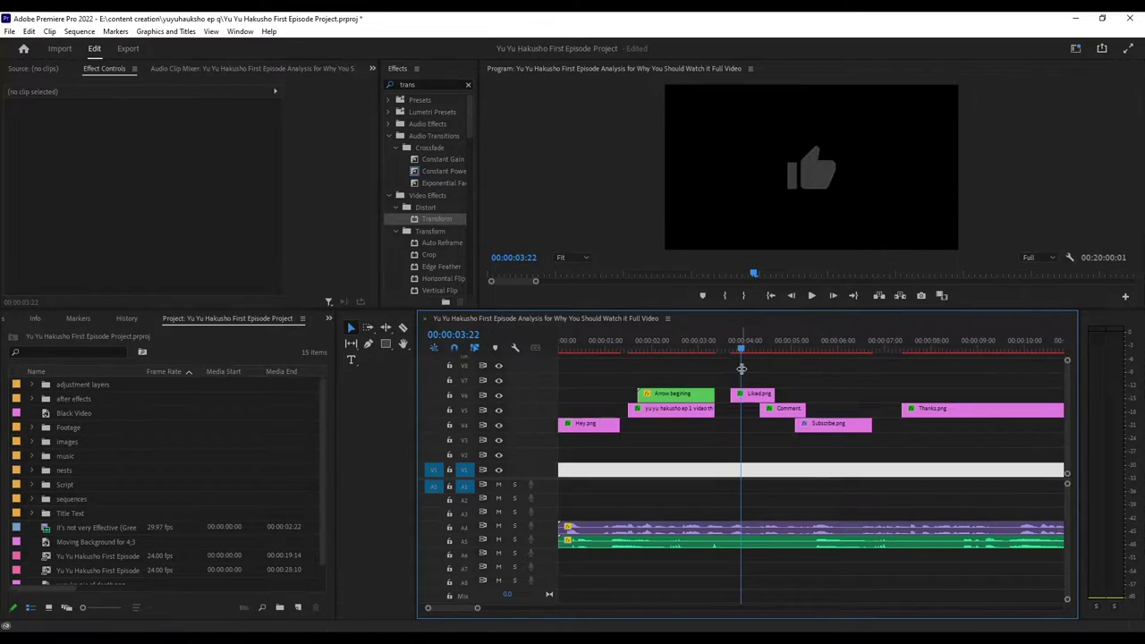
pyautogui.moveTo(757, 347); pyautogui.dragTo(838, 367)
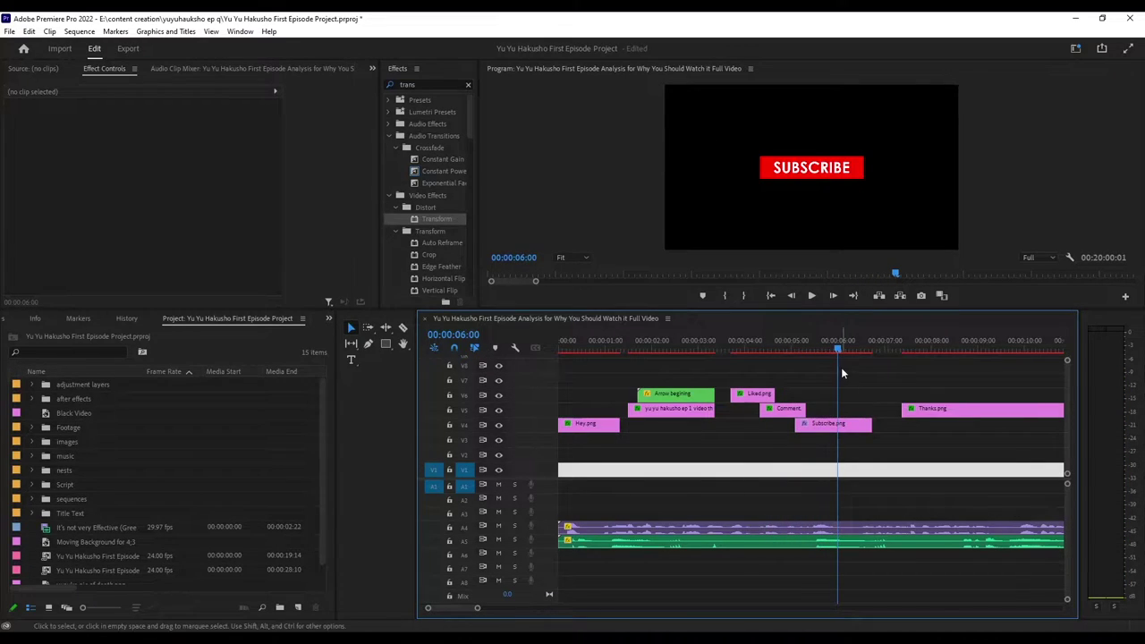
pyautogui.hotkey('ctrl', 'z')
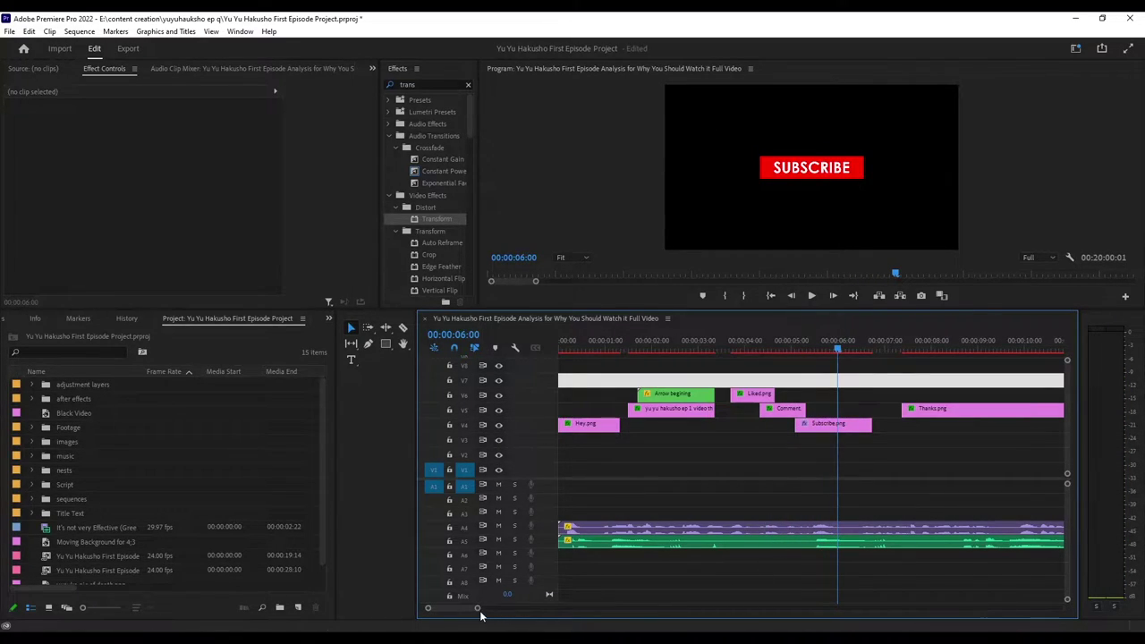
# Scrub through the intro graphics from the Hey title at 00:00:00:11 to the end of the intro at 00:00:12:14
pyautogui.moveTo(477, 608); pyautogui.dragTo(525, 610)
pyautogui.hotkey('ctrl', 'shift', 'z')
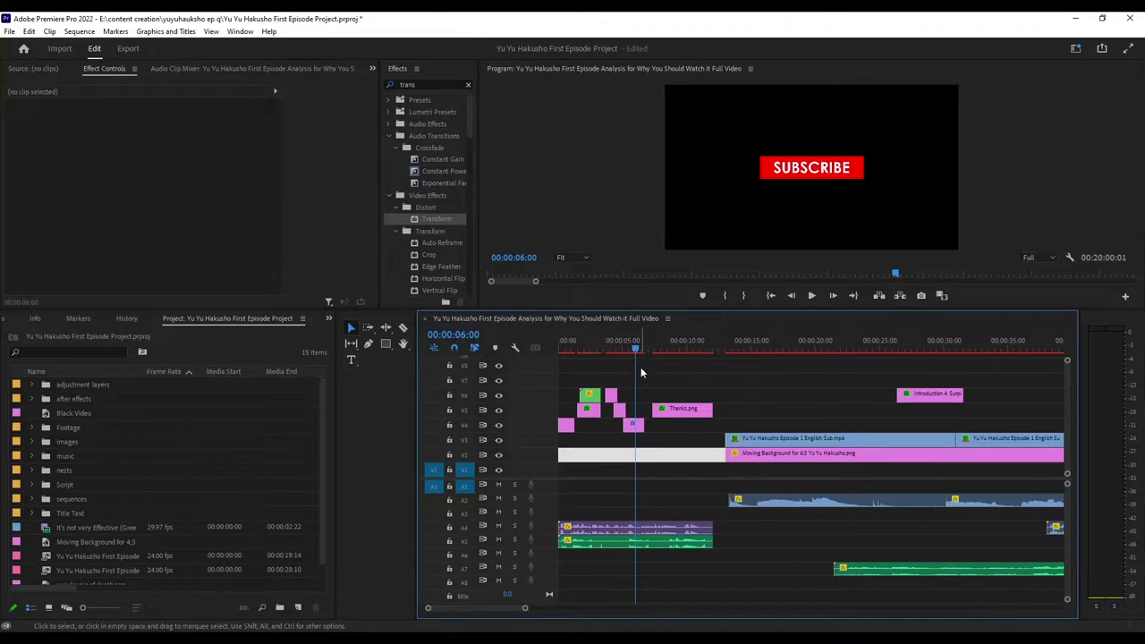
pyautogui.moveTo(636, 346); pyautogui.dragTo(564, 349)
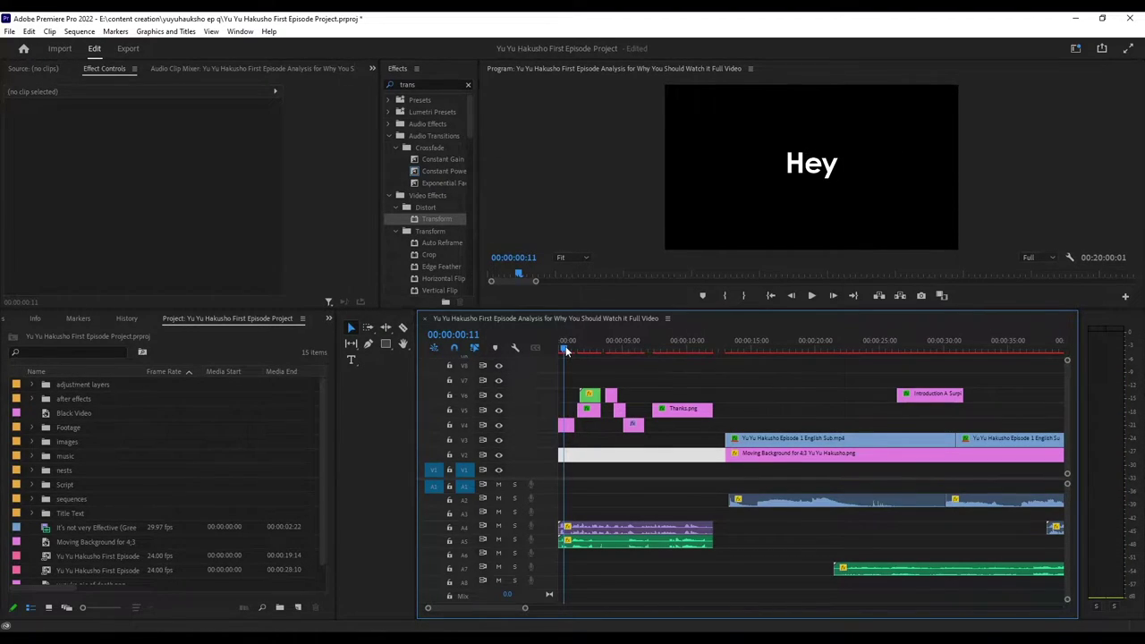
pyautogui.moveTo(566, 349); pyautogui.dragTo(573, 349)
pyautogui.moveTo(582, 351)
pyautogui.mouseDown()
pyautogui.moveTo(613, 355)
pyautogui.moveTo(597, 356)
pyautogui.mouseUp()
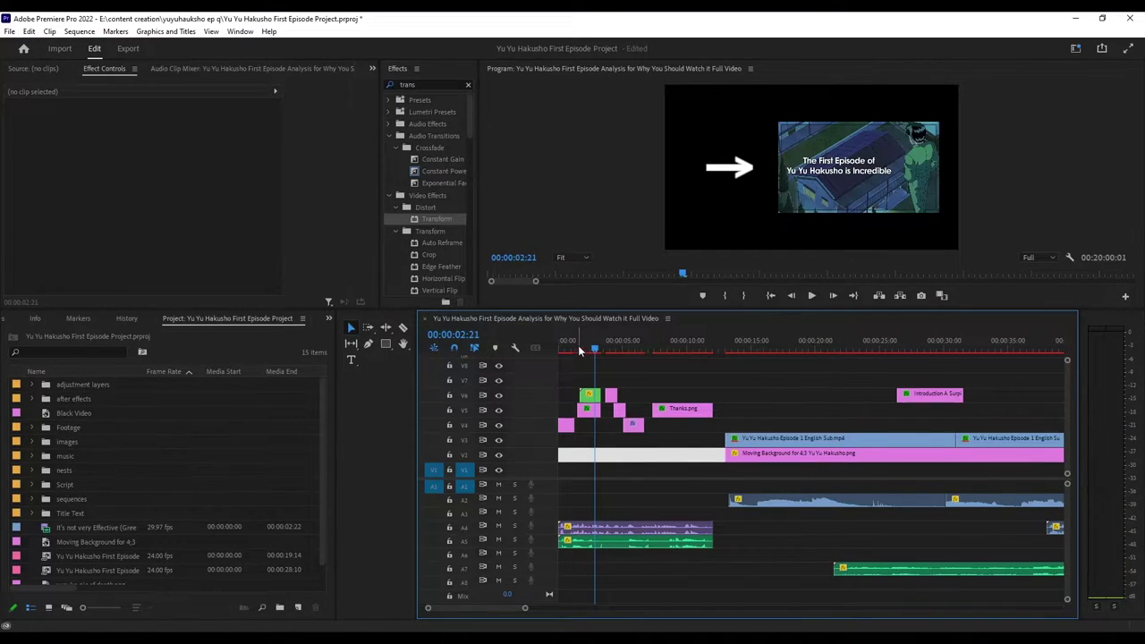
pyautogui.moveTo(597, 348); pyautogui.dragTo(634, 351)
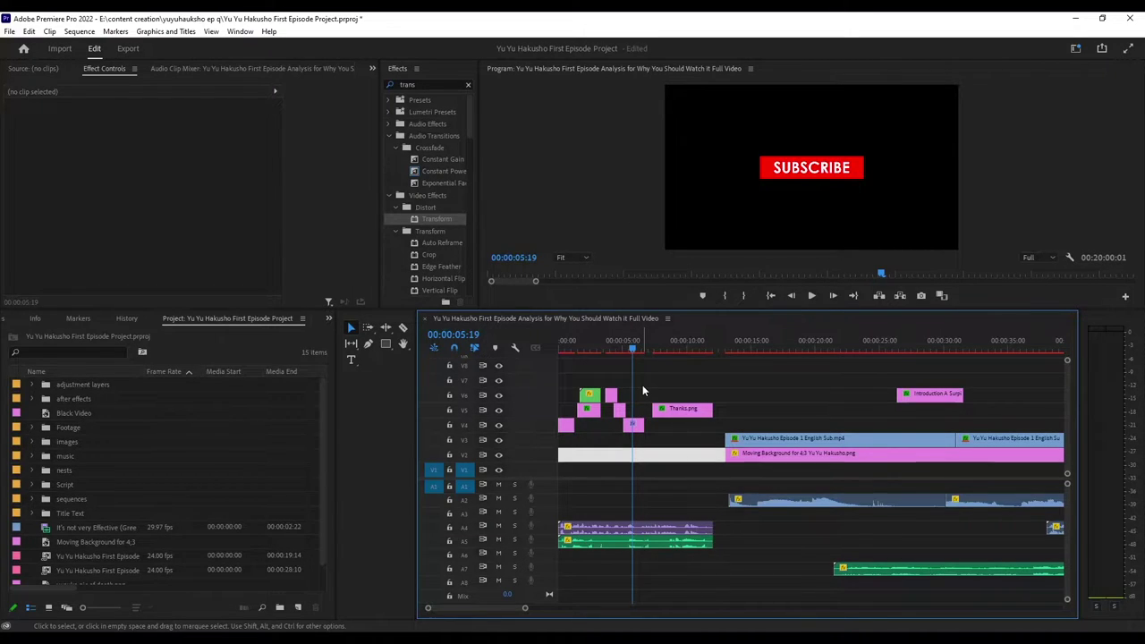
pyautogui.moveTo(644, 352); pyautogui.dragTo(721, 358)
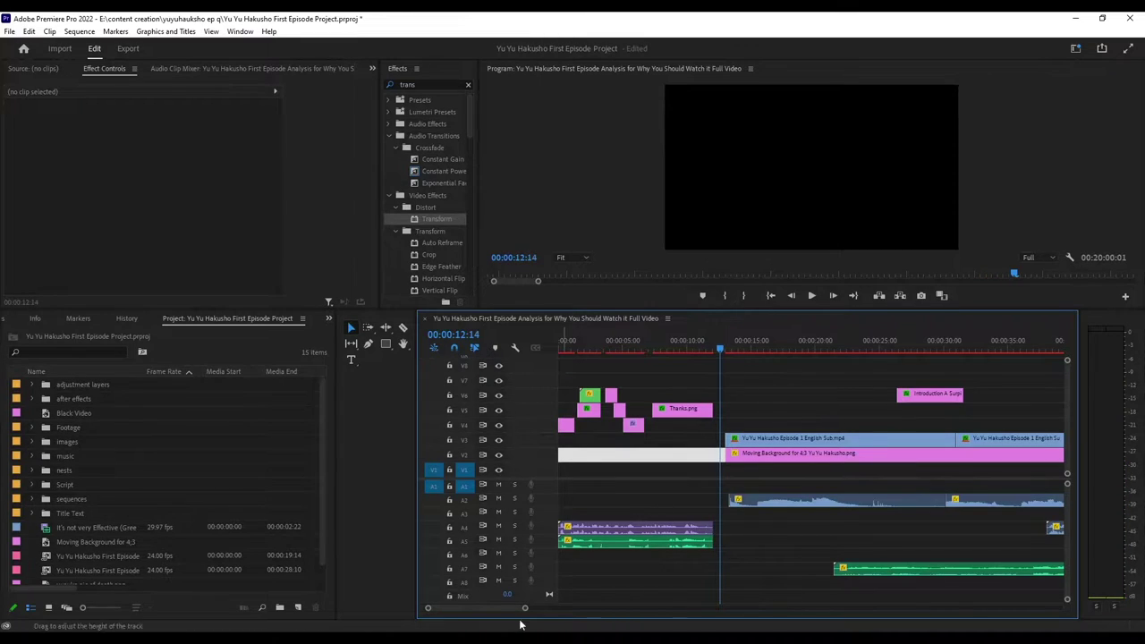
# Scrub to the introduction title at 00:00:28:02 and select its clip on V6 to show its effect settings
pyautogui.moveTo(524, 608); pyautogui.dragTo(569, 608)
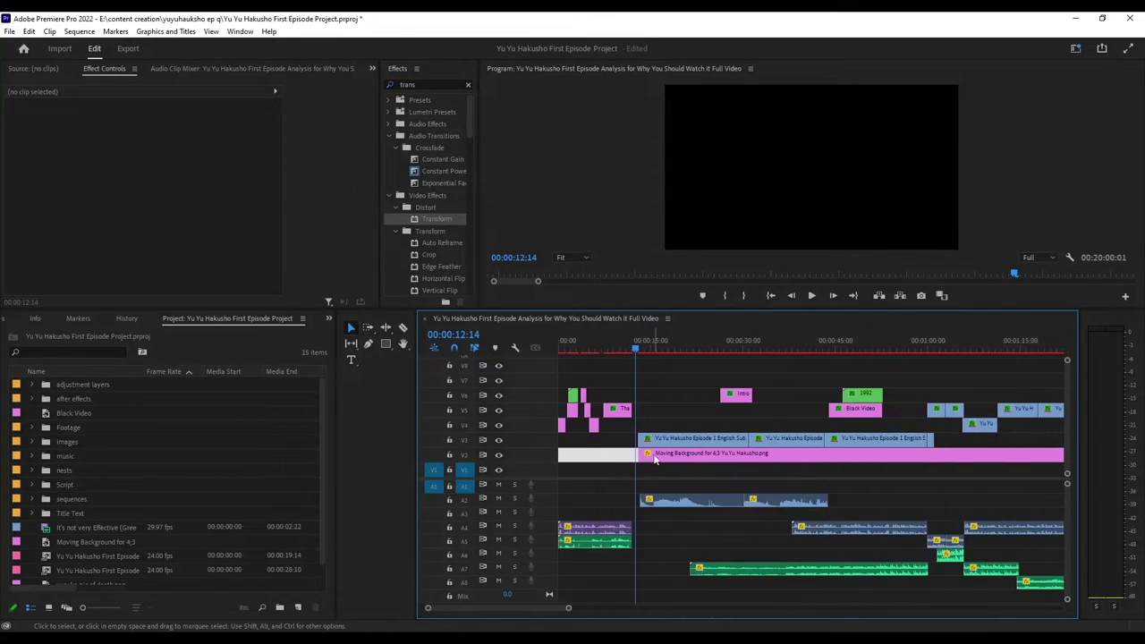
pyautogui.click(692, 349)
pyautogui.moveTo(693, 348); pyautogui.dragTo(733, 351)
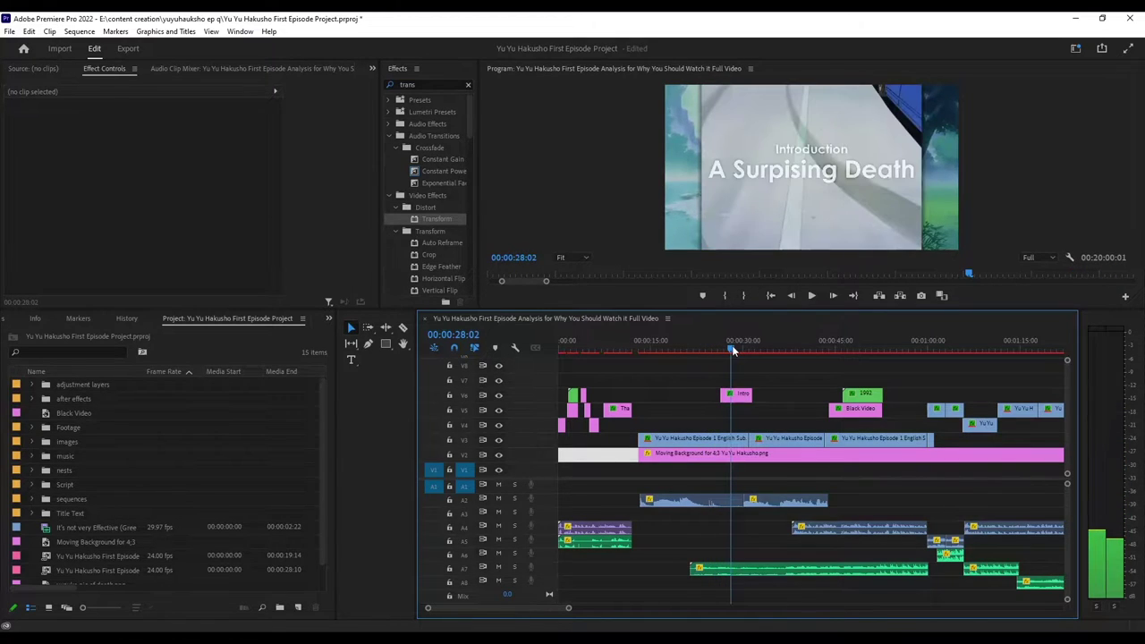
pyautogui.click(742, 399)
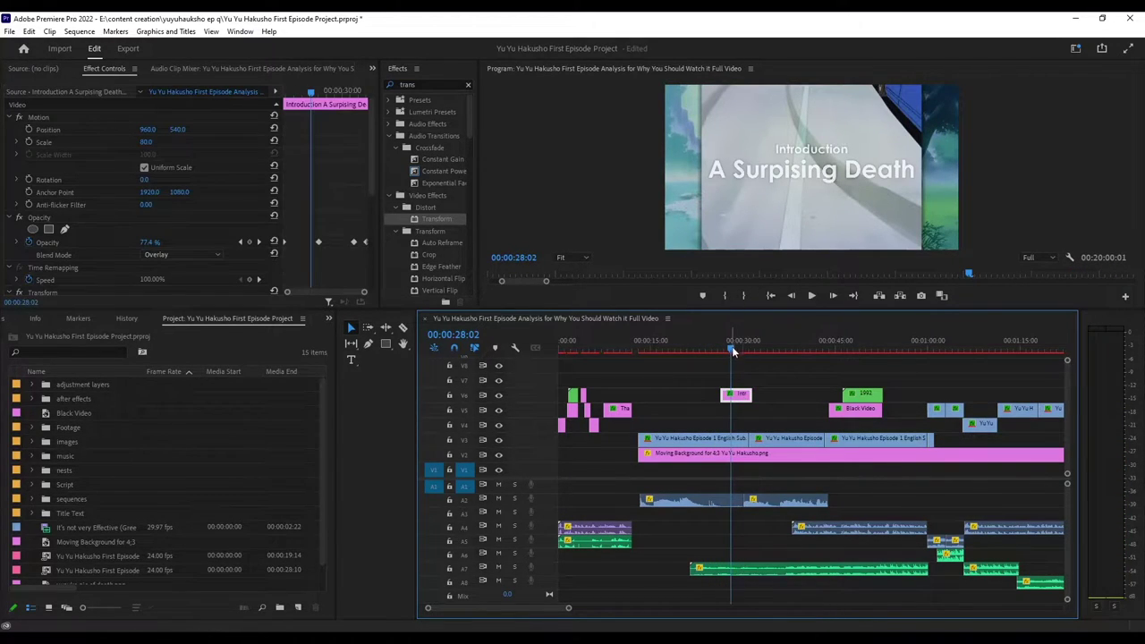
# Return to the start of the introduction title clip and park on its first opacity keyframe at 00:00:26:09
pyautogui.moveTo(731, 350); pyautogui.dragTo(716, 349)
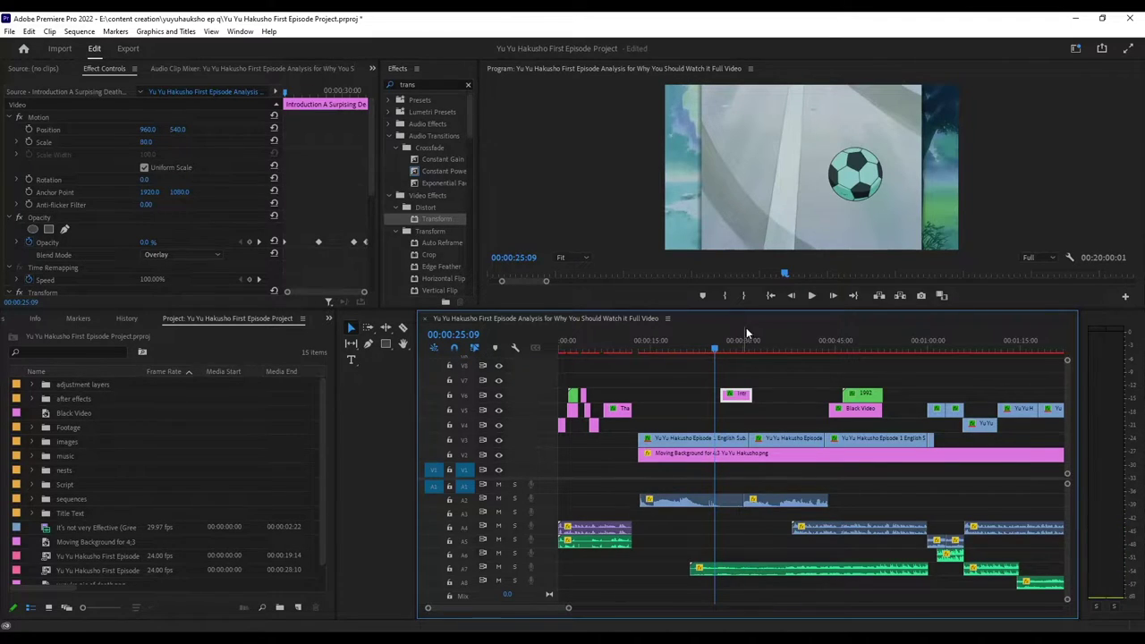
pyautogui.click(812, 296)
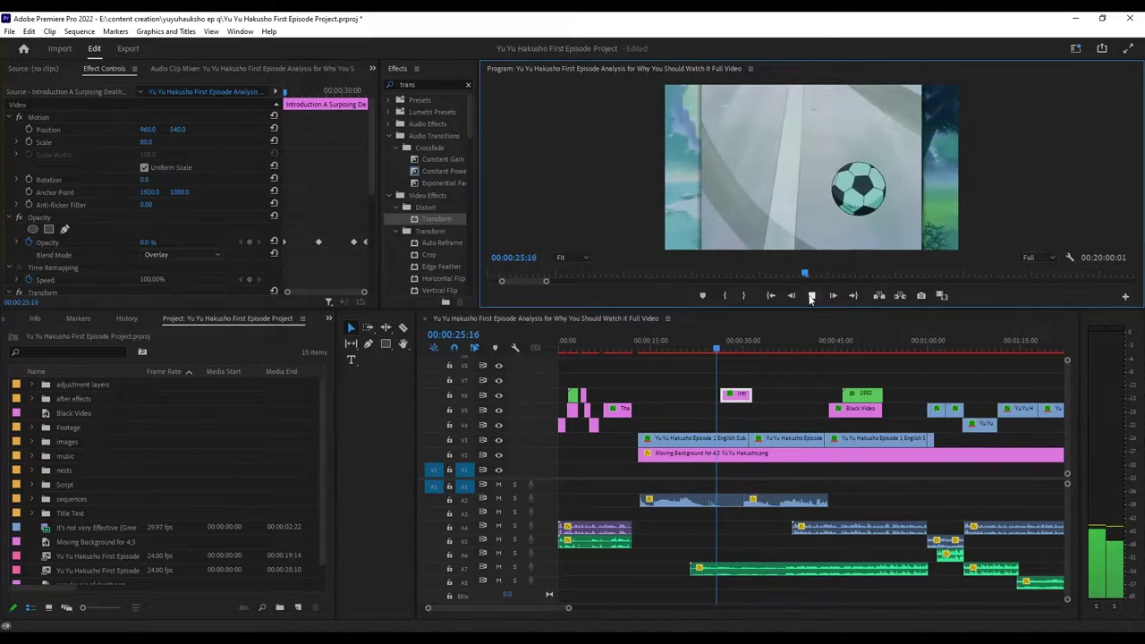
pyautogui.click(720, 349)
pyautogui.moveTo(720, 347); pyautogui.dragTo(721, 348)
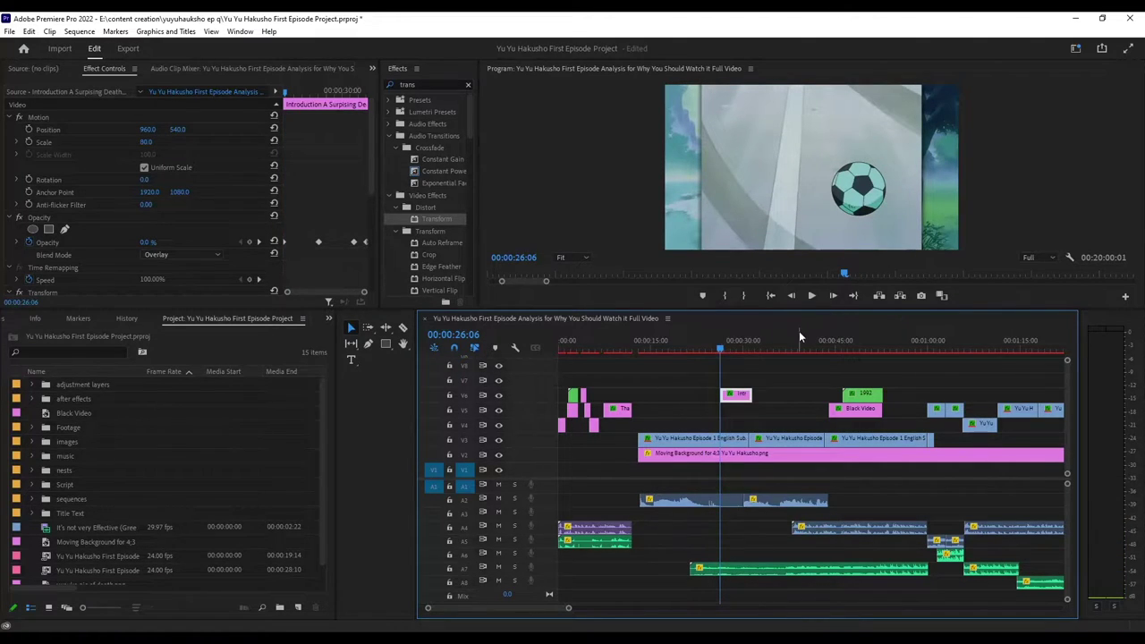
pyautogui.scroll(-1, 331, 205)
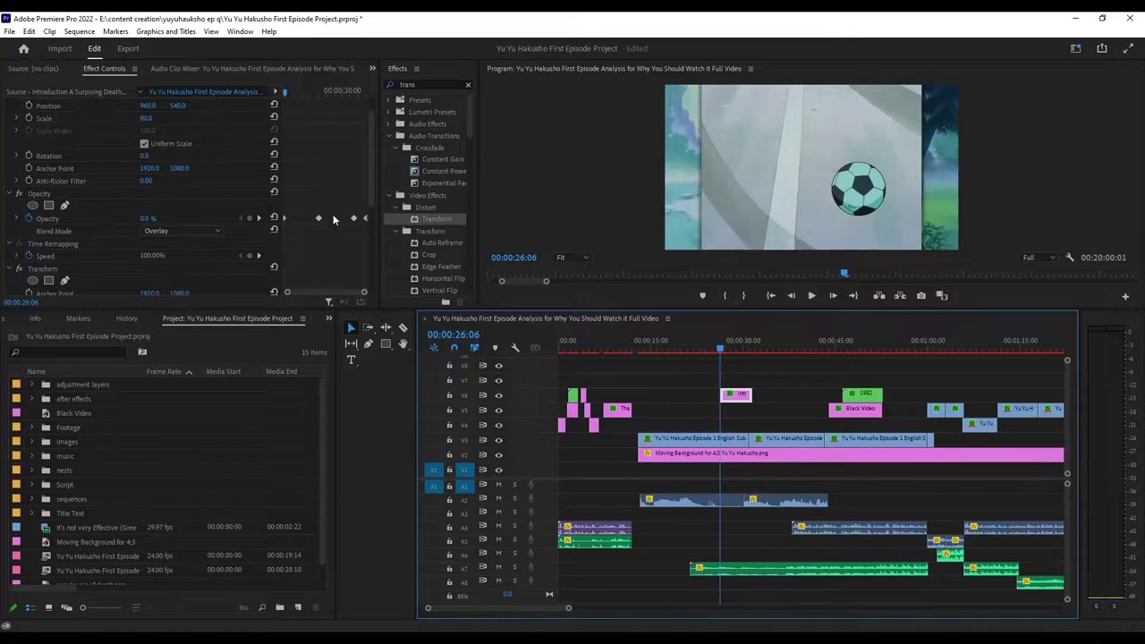
pyautogui.click(265, 224)
pyautogui.click(259, 218)
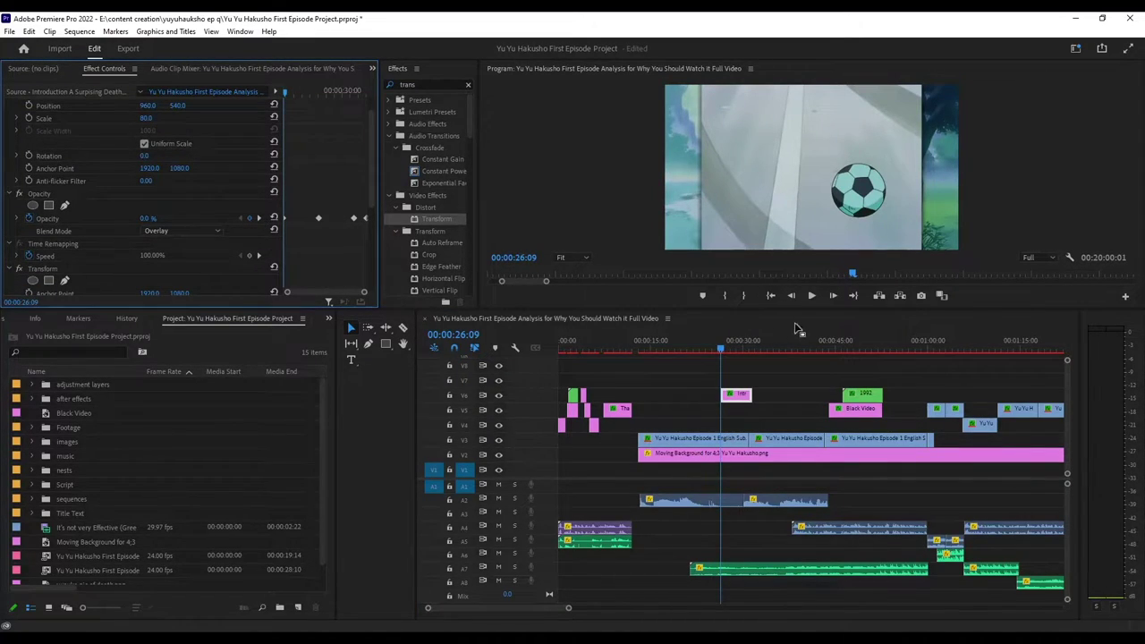
# Play the introduction title's opacity fade-in and fade-out, stopping at 00:00:31:07
pyautogui.click(811, 296)
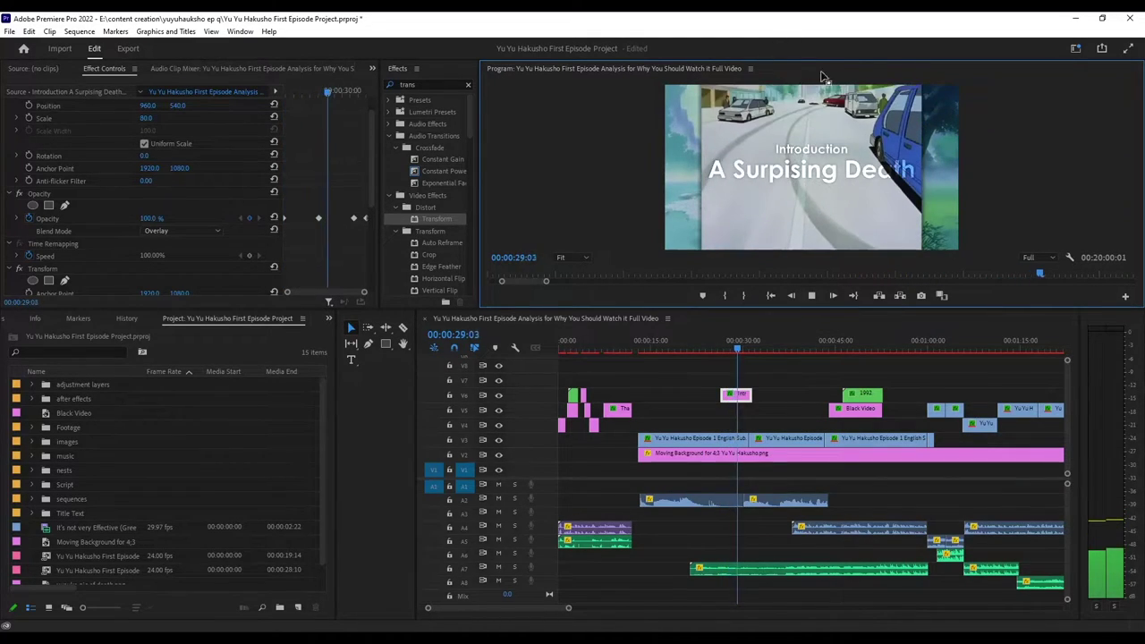
pyautogui.click(812, 299)
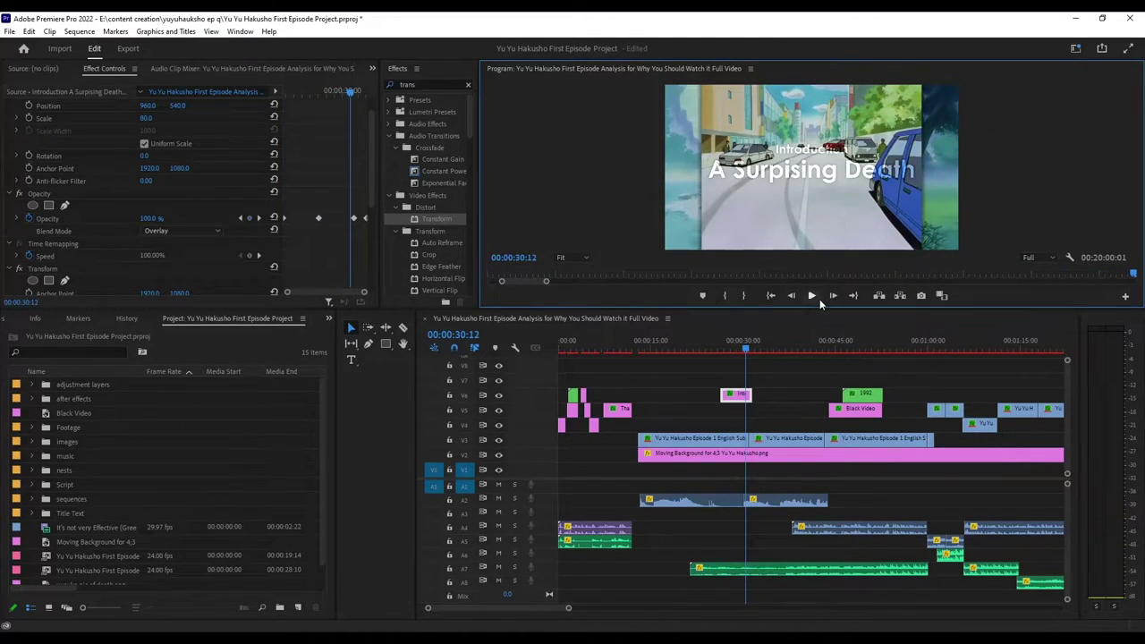
pyautogui.click(816, 298)
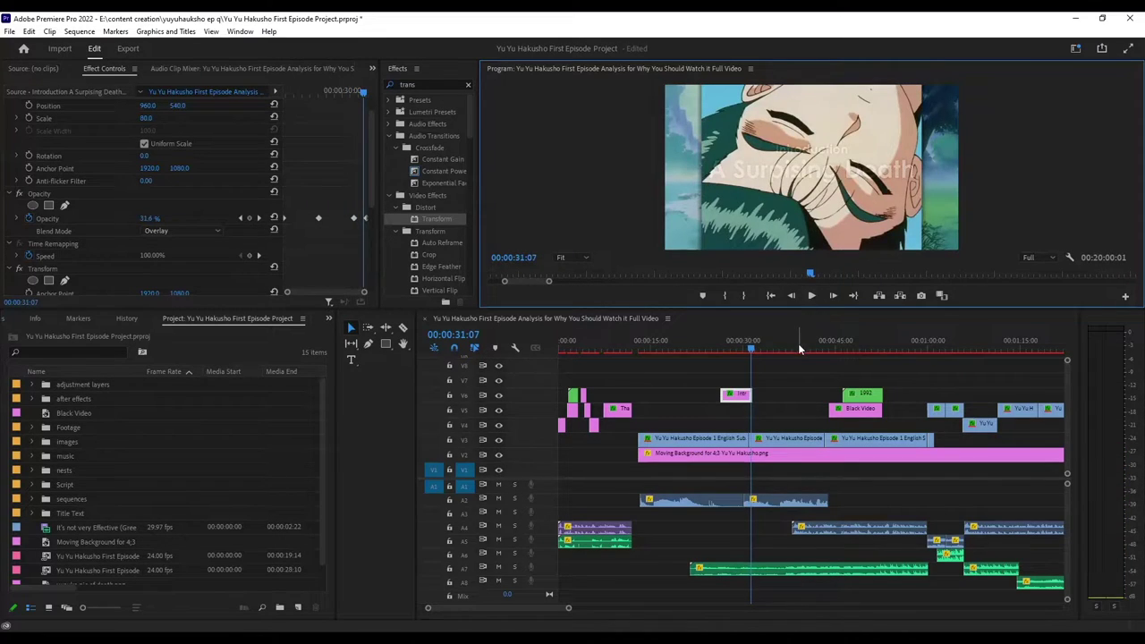
# Scrub past the introduction title to 00:00:42:10 and clear the timeline selection
pyautogui.moveTo(747, 350); pyautogui.dragTo(820, 349)
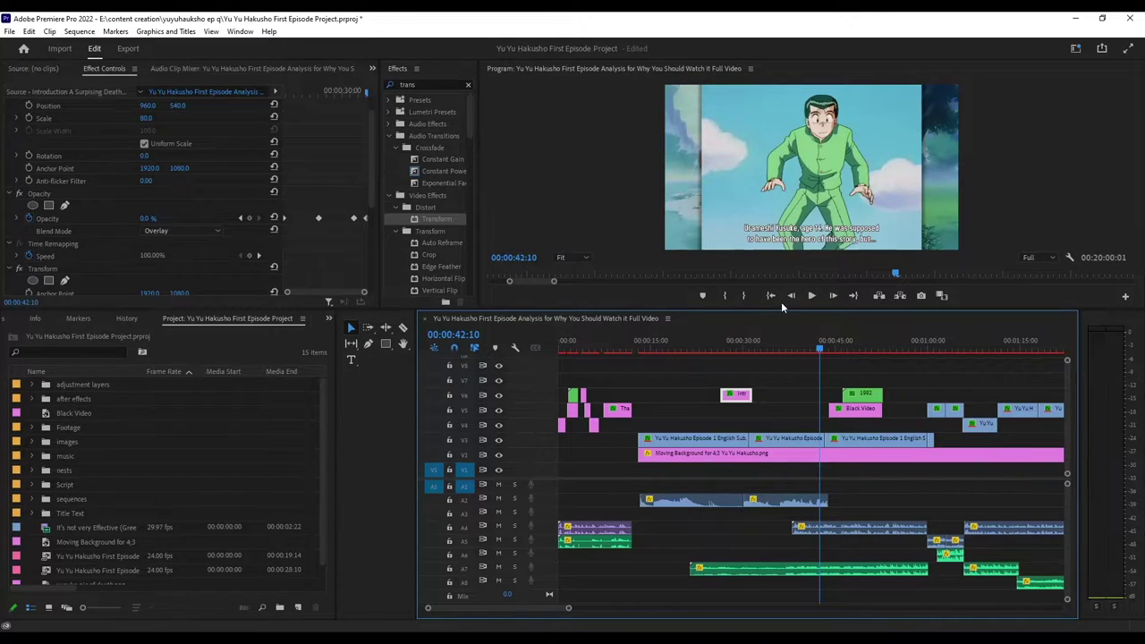
pyautogui.click(778, 384)
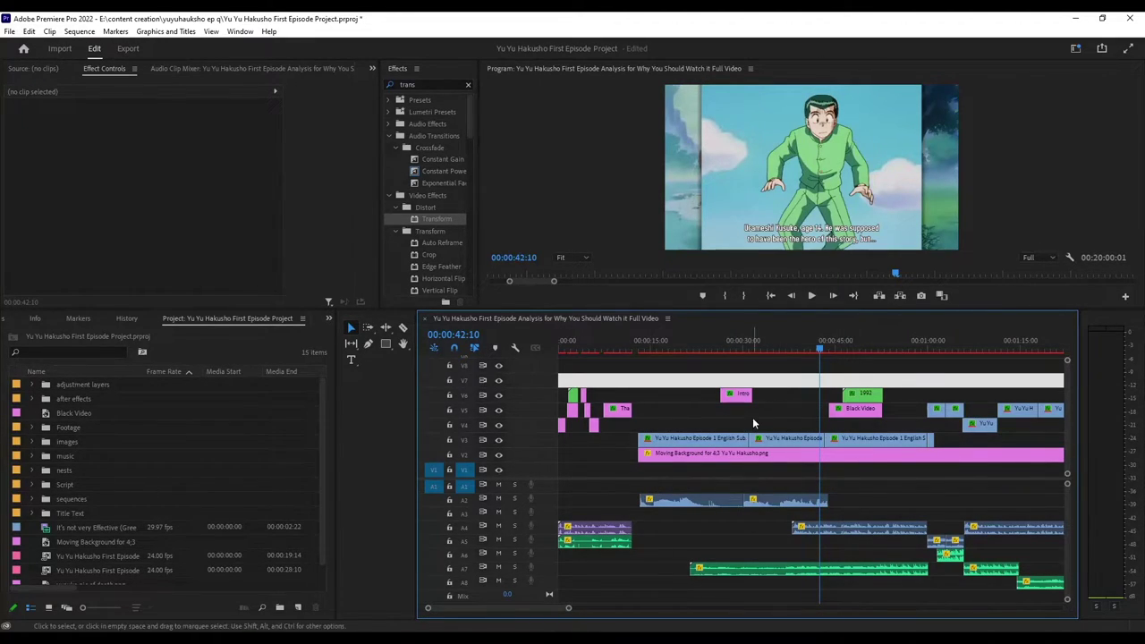
pyautogui.hotkey('ctrl', 'z')
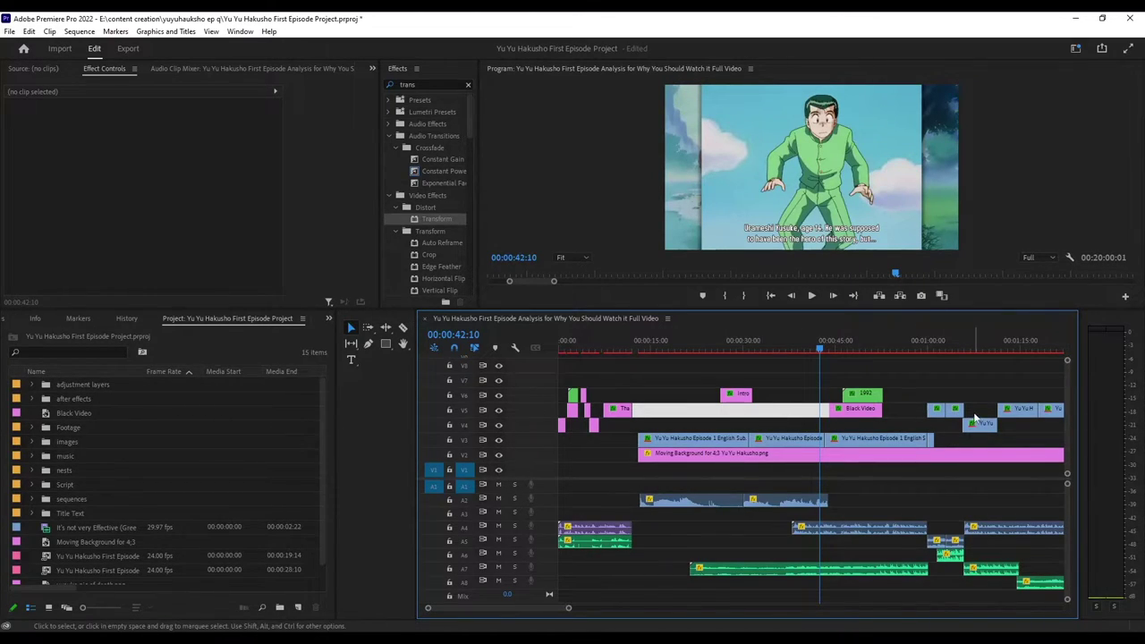
pyautogui.hotkey('ctrl', 'shift', 'z')
pyautogui.press('Delete')
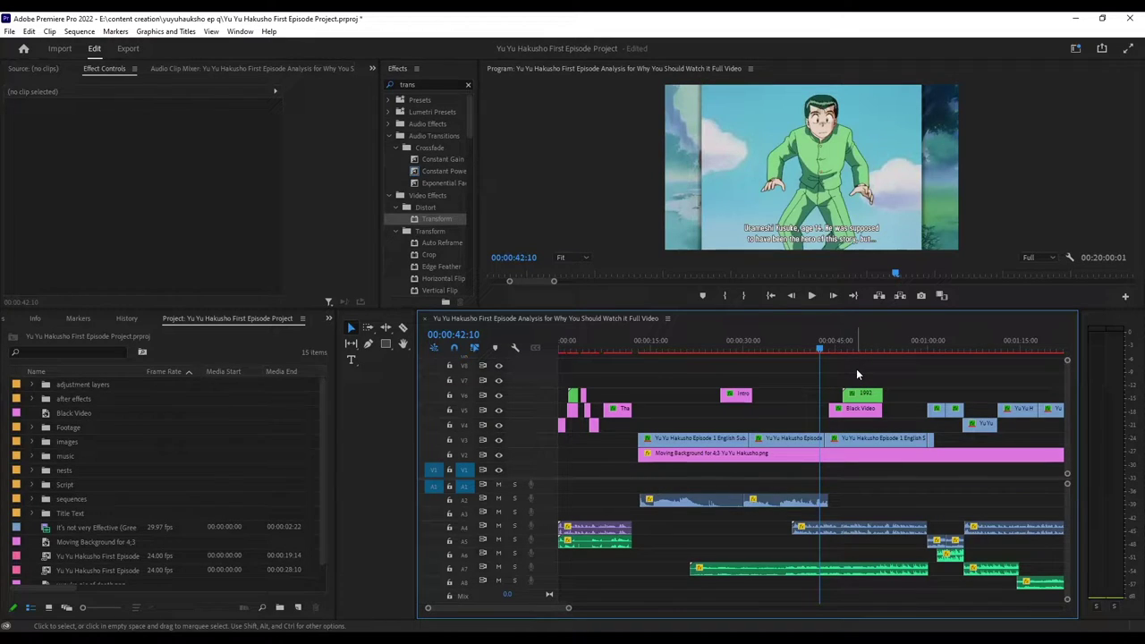
# Scrub to 00:00:47:14, select the 1992 clip and inspect its effects from Motion down to Color Key
pyautogui.moveTo(568, 609); pyautogui.dragTo(587, 608)
pyautogui.click(767, 351)
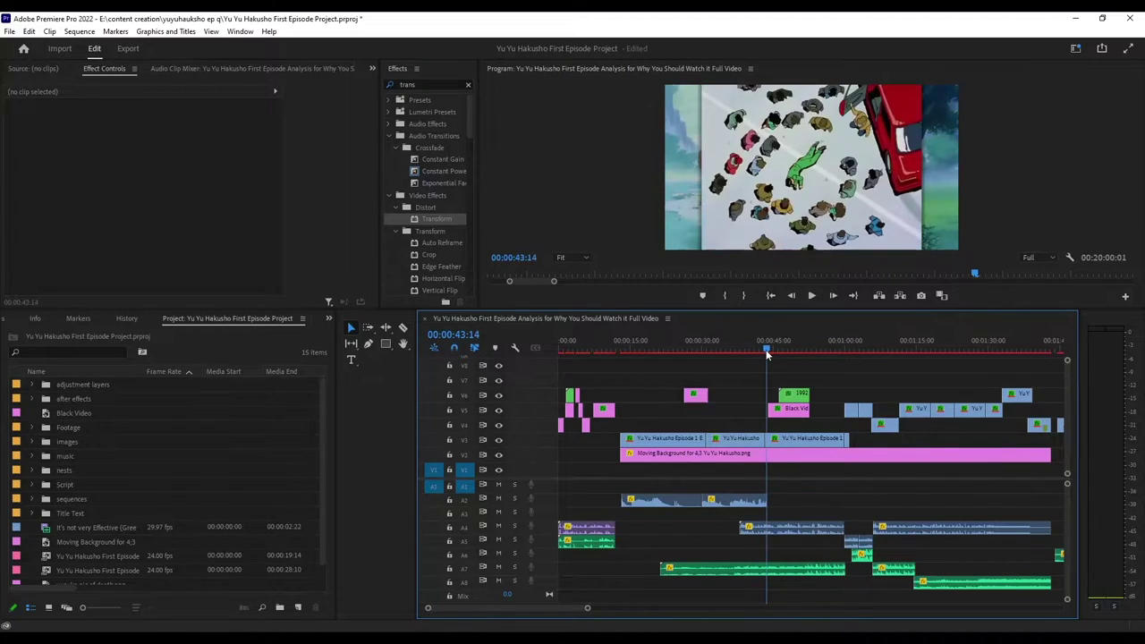
pyautogui.moveTo(767, 352); pyautogui.dragTo(780, 360)
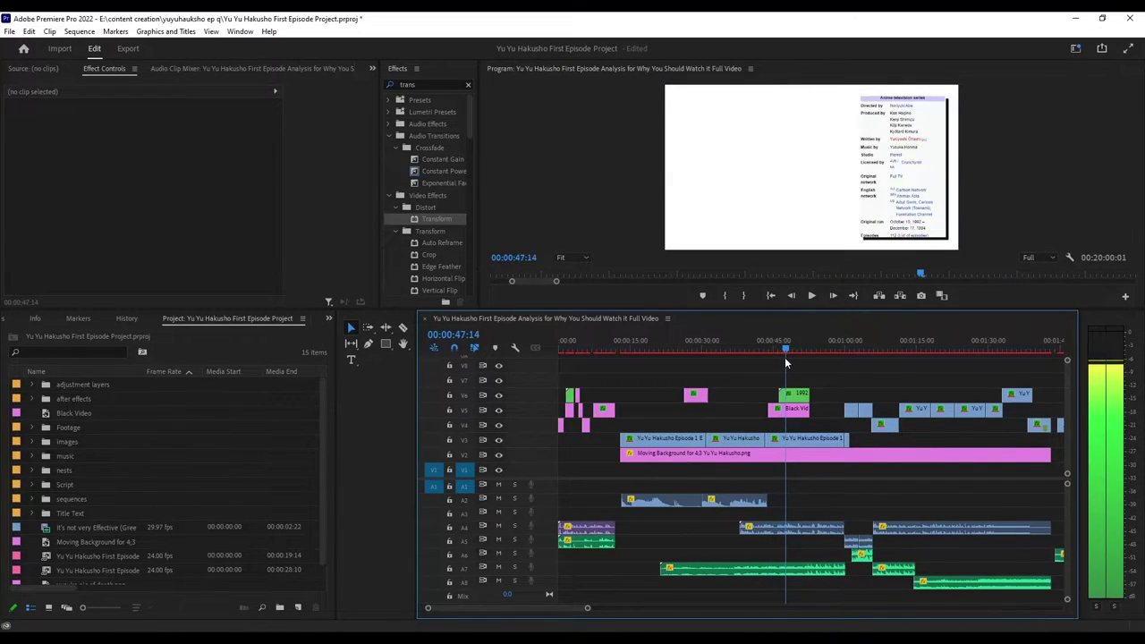
pyautogui.press('space')
pyautogui.click(793, 395)
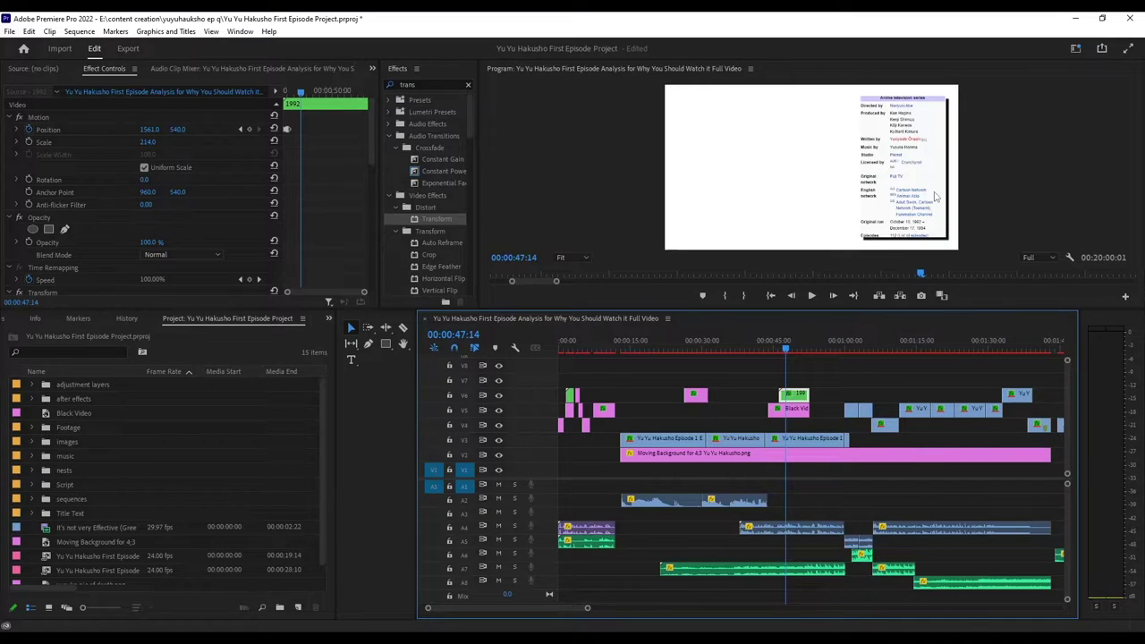
pyautogui.scroll(-6, 321, 184)
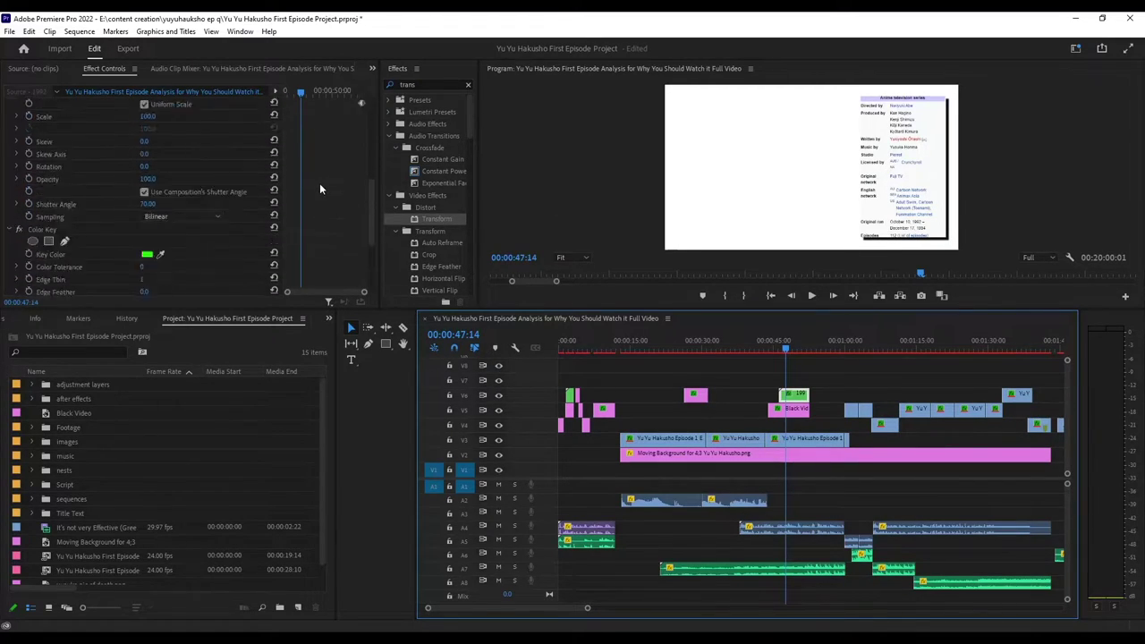
# Review the 1992 clip's Color Key and Drop Shadow settings, switching Color Key off and on twice to compare the picture
pyautogui.scroll(-4, 319, 189)
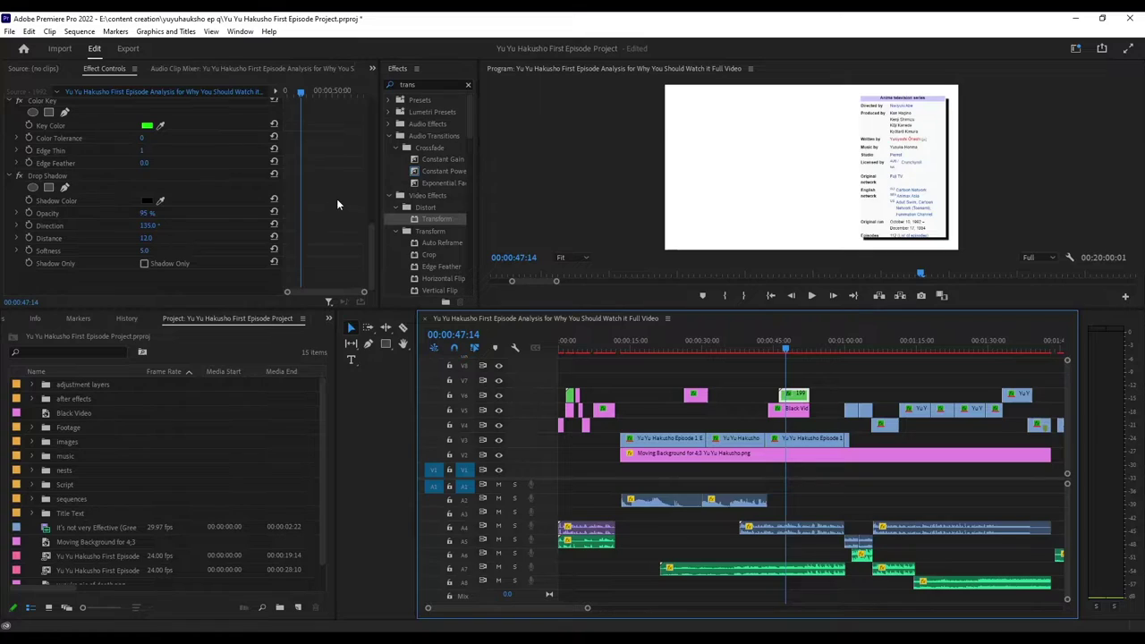
pyautogui.scroll(2, 338, 204)
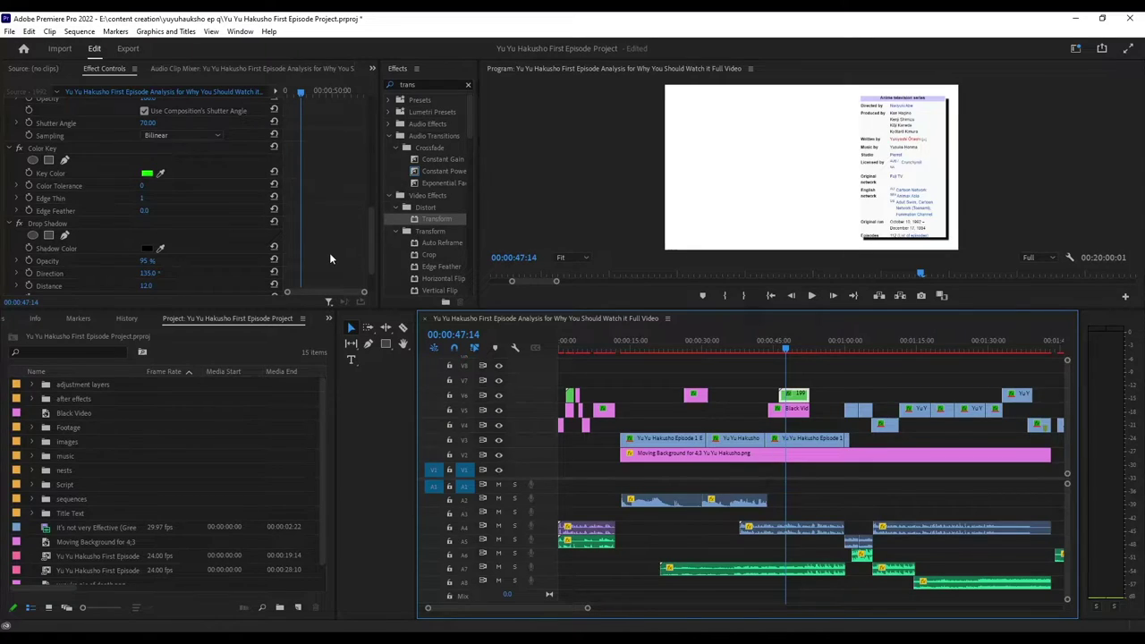
pyautogui.click(19, 150)
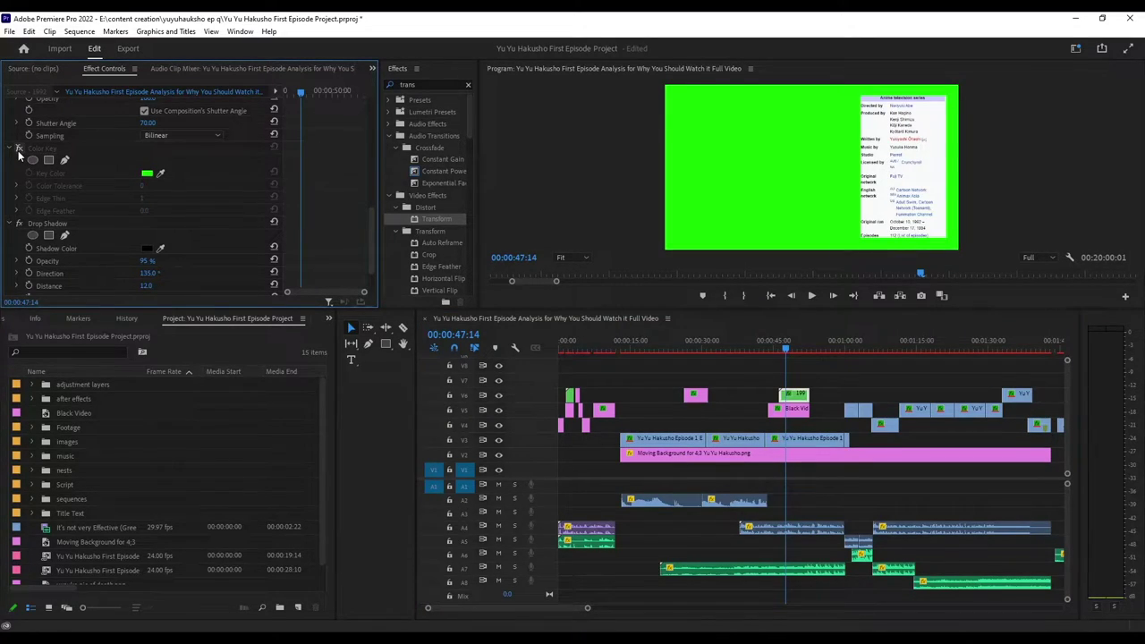
pyautogui.click(18, 154)
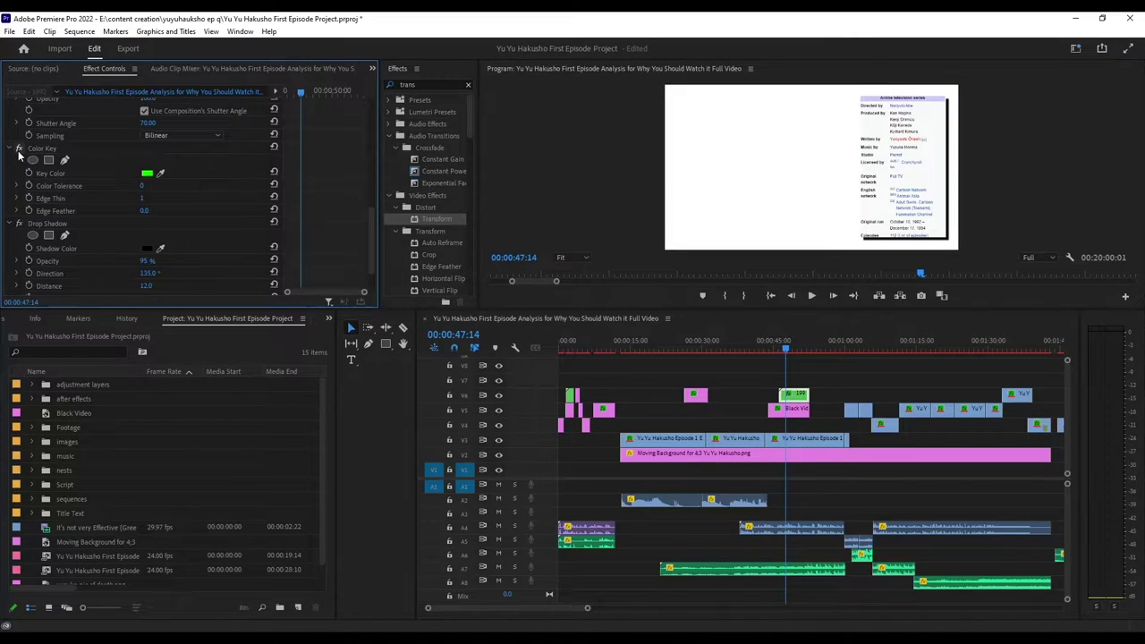
pyautogui.click(19, 154)
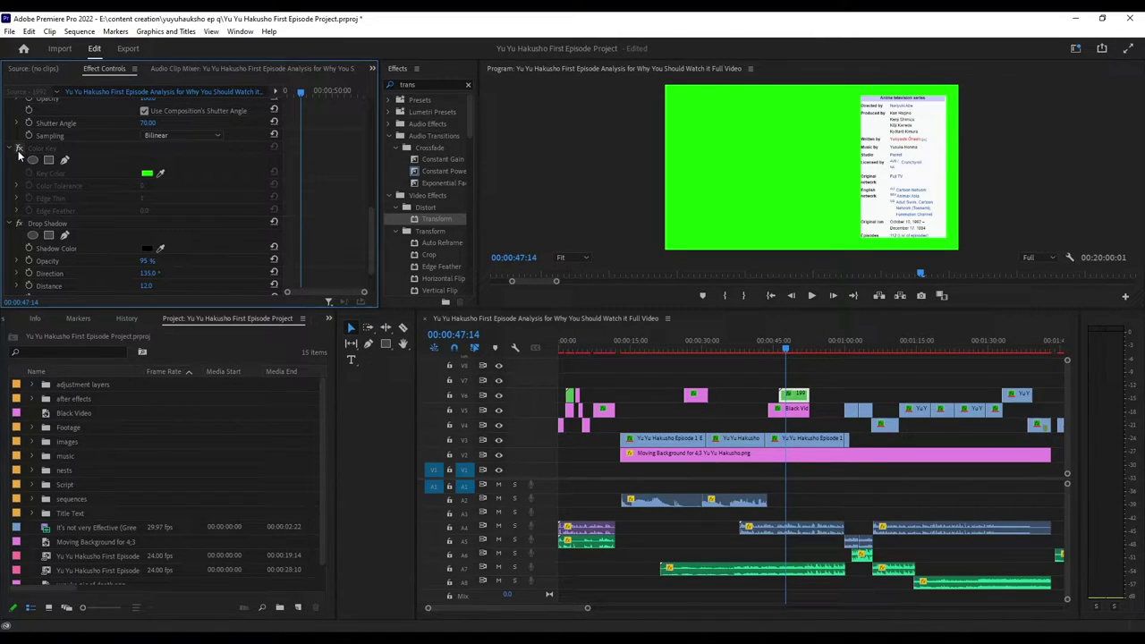
pyautogui.click(19, 154)
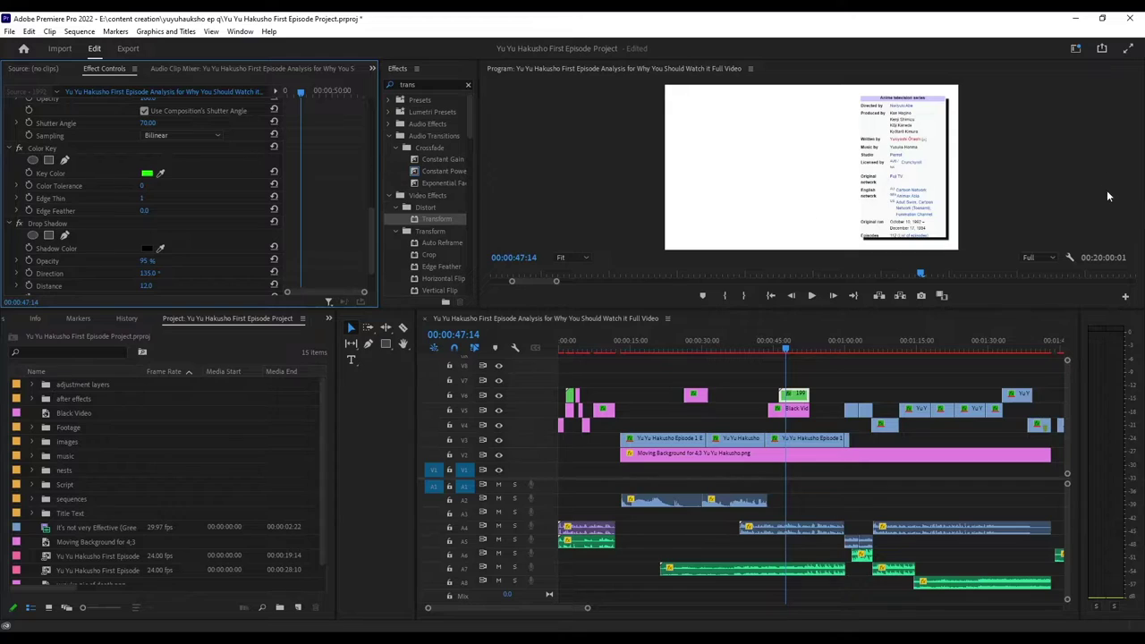
# Open the 1992 nested sequence and select its 1992 wiki green screen.png clip
pyautogui.click(841, 370)
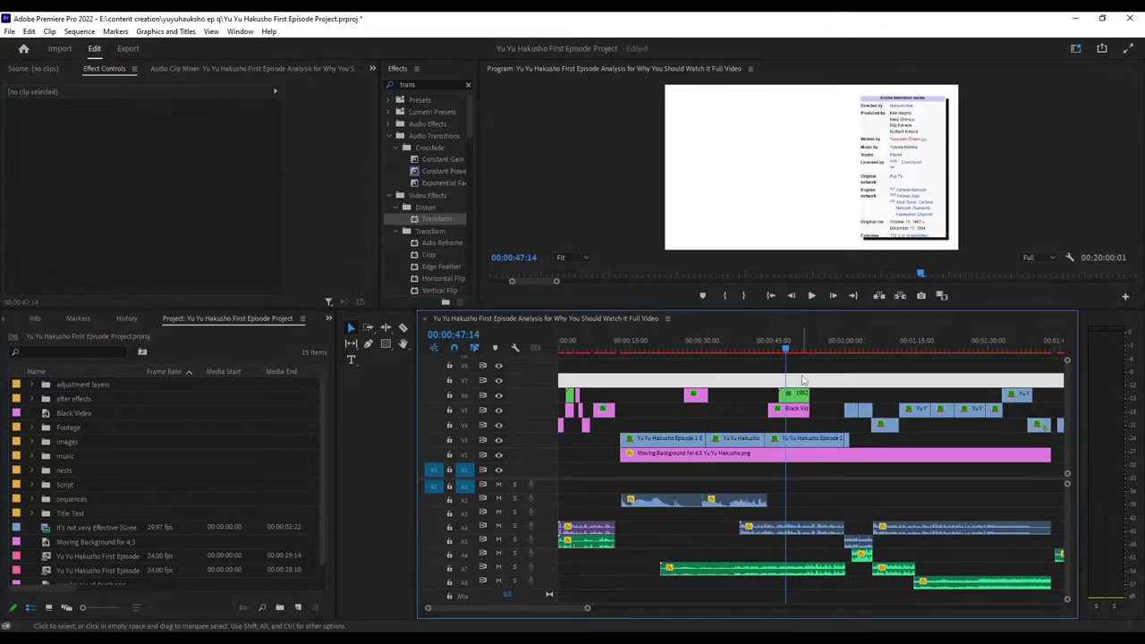
pyautogui.doubleClick(794, 393)
pyautogui.click(617, 409)
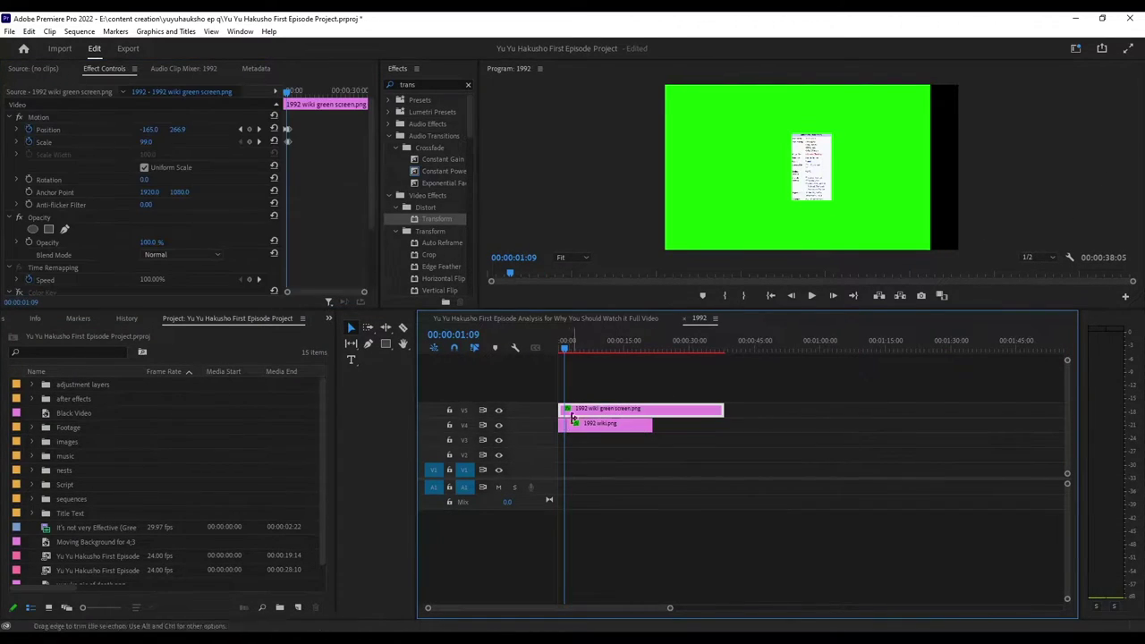
# Preview the nest from 00:00:00:00 with track V5 hidden, show the track again and close the nested sequence
pyautogui.click(499, 411)
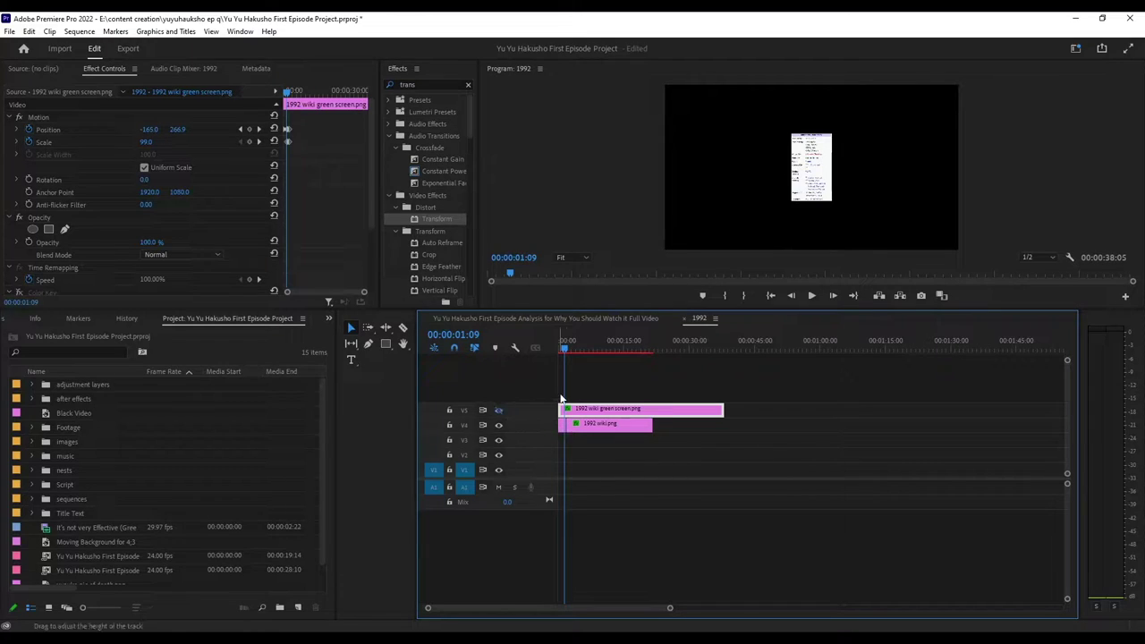
pyautogui.click(585, 349)
pyautogui.click(562, 354)
pyautogui.moveTo(562, 354)
pyautogui.mouseDown()
pyautogui.moveTo(650, 350)
pyautogui.moveTo(567, 351)
pyautogui.mouseUp()
pyautogui.click(498, 410)
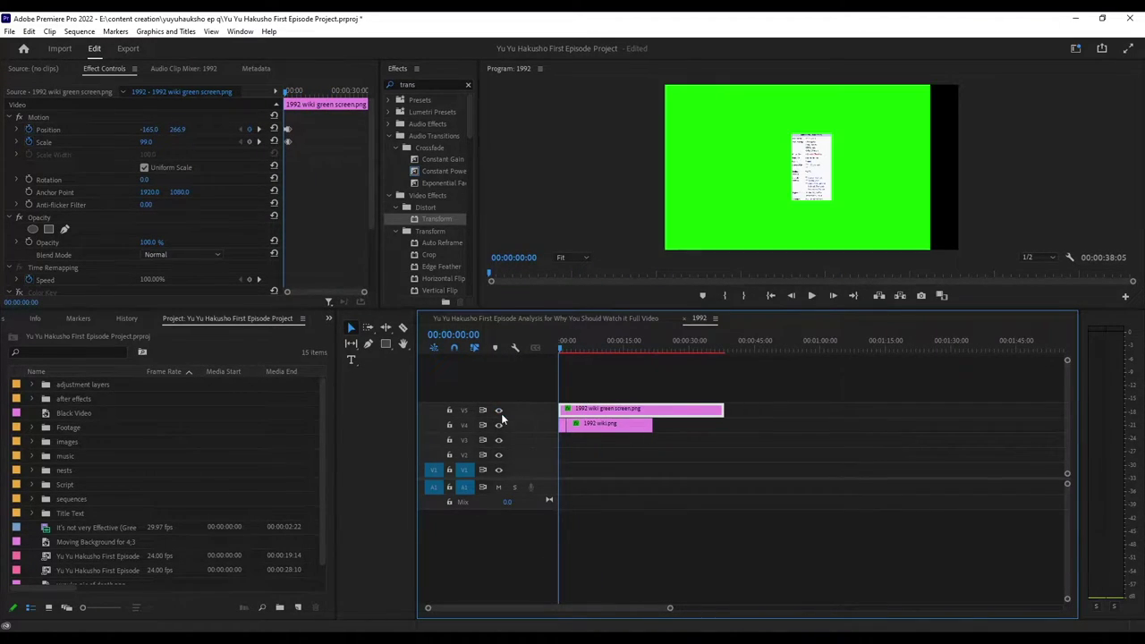
pyautogui.click(683, 319)
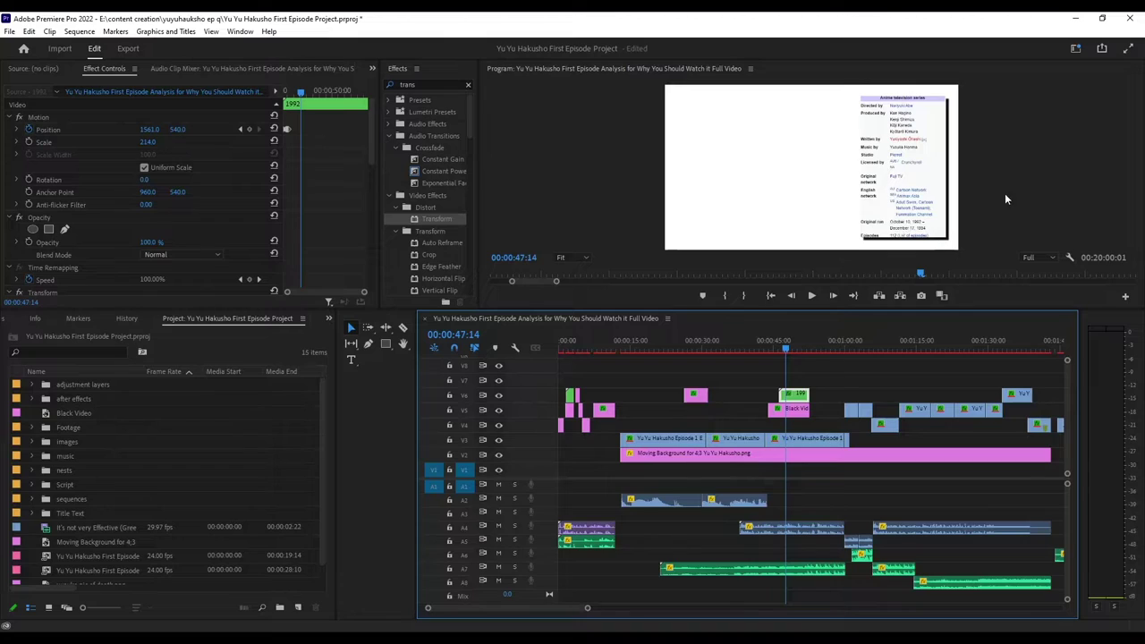
# Reselect the 1992 clip in the main sequence, review its effects from Motion to Color Key and clear the selection
pyautogui.click(825, 394)
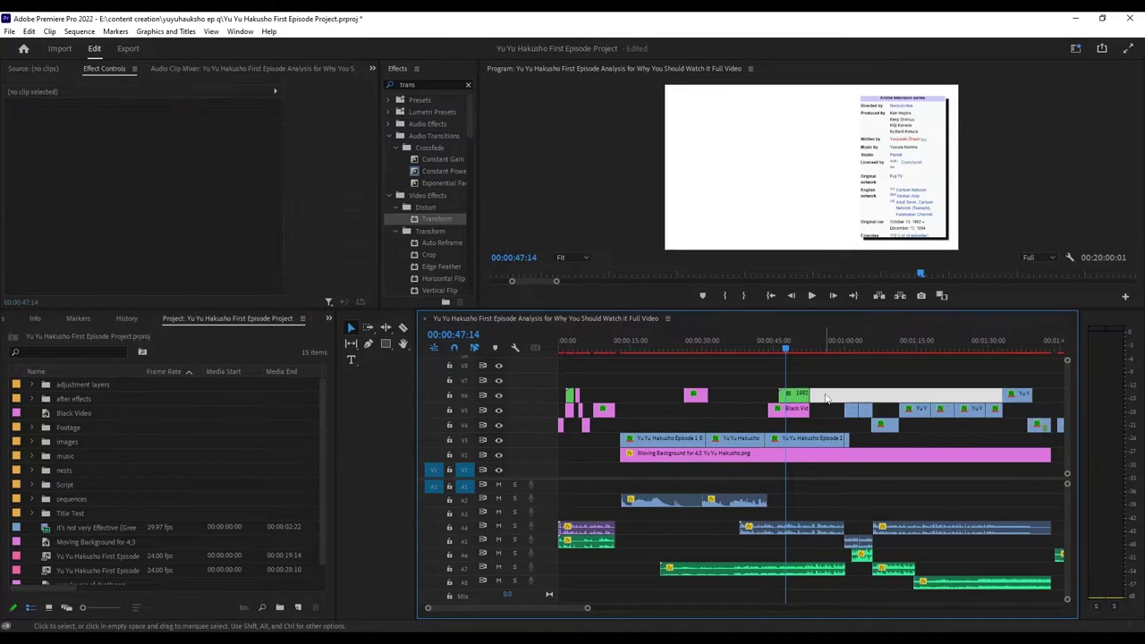
pyautogui.click(800, 397)
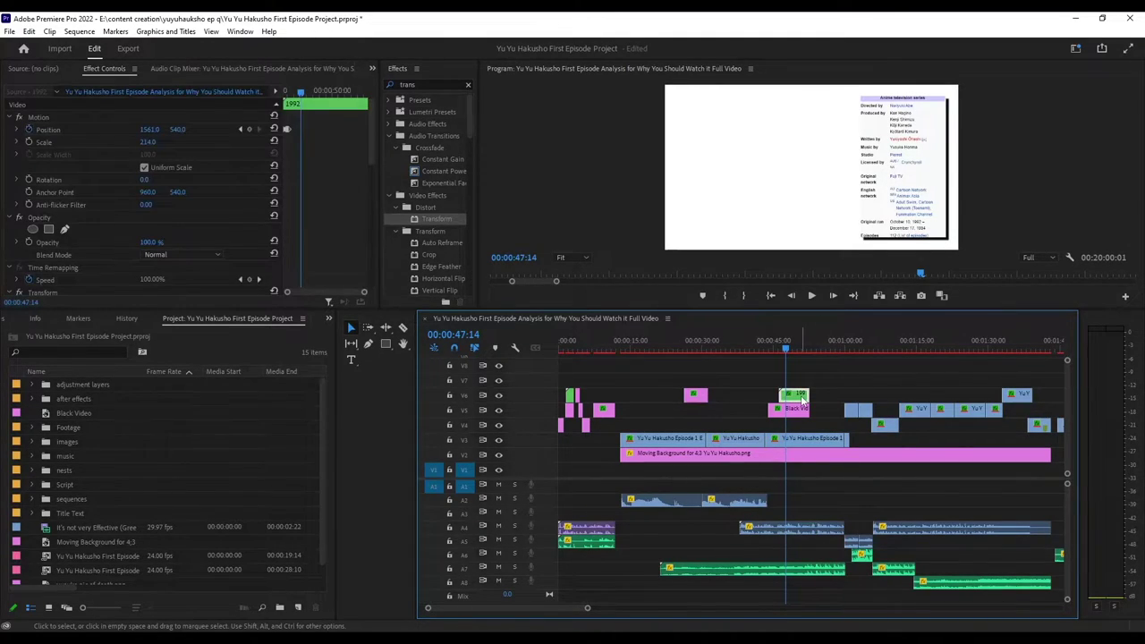
pyautogui.scroll(-3, 338, 213)
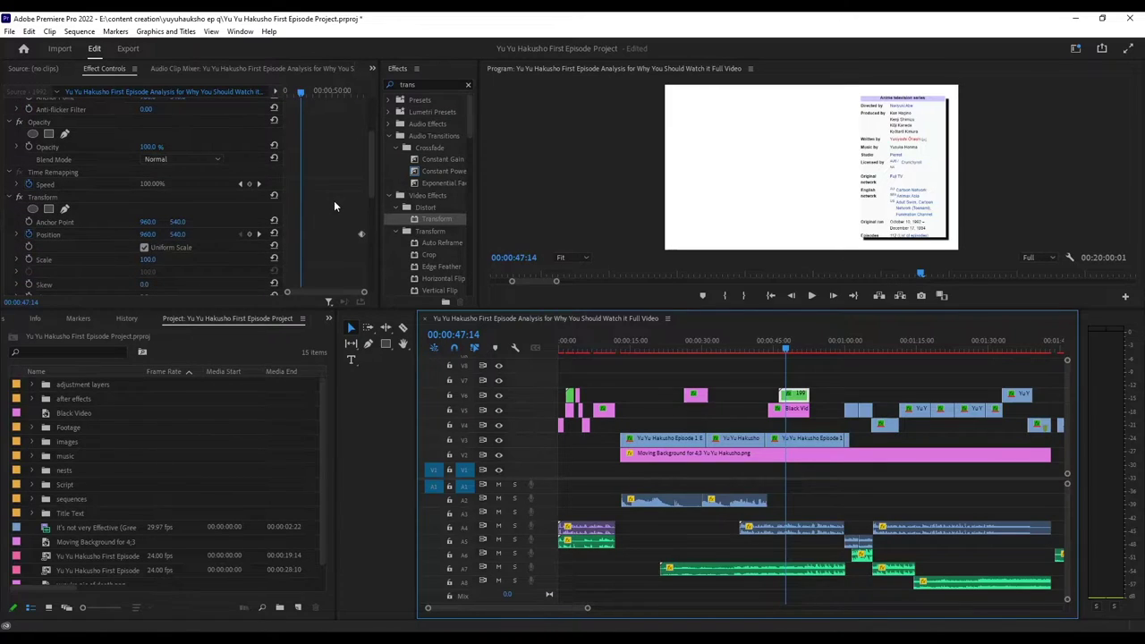
pyautogui.scroll(-3, 334, 207)
pyautogui.scroll(3, 334, 206)
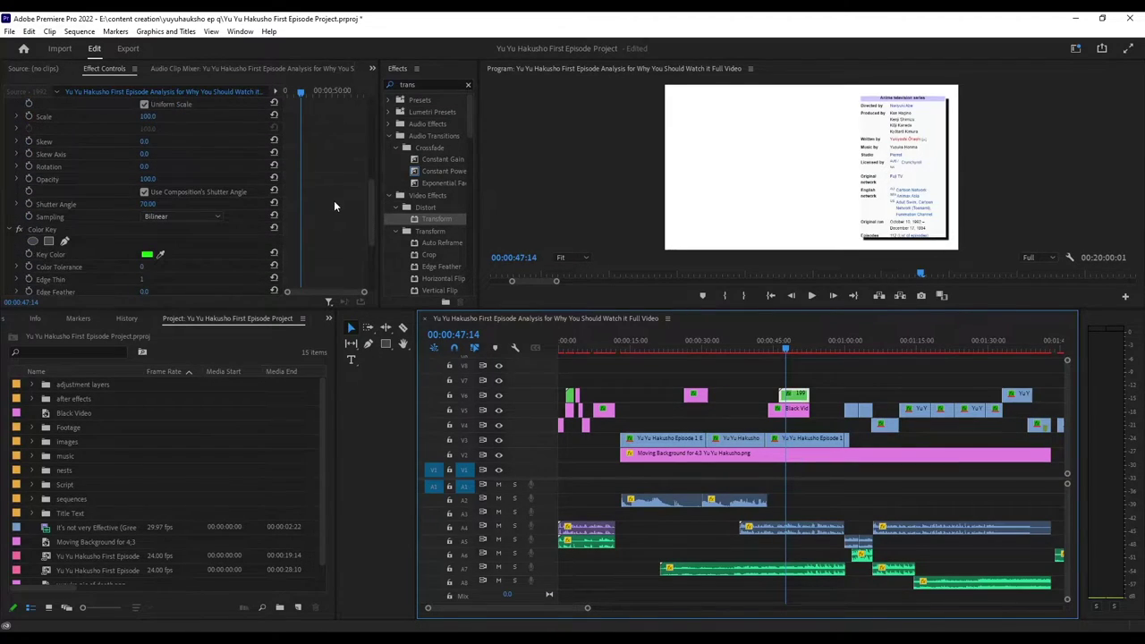
pyautogui.click(819, 381)
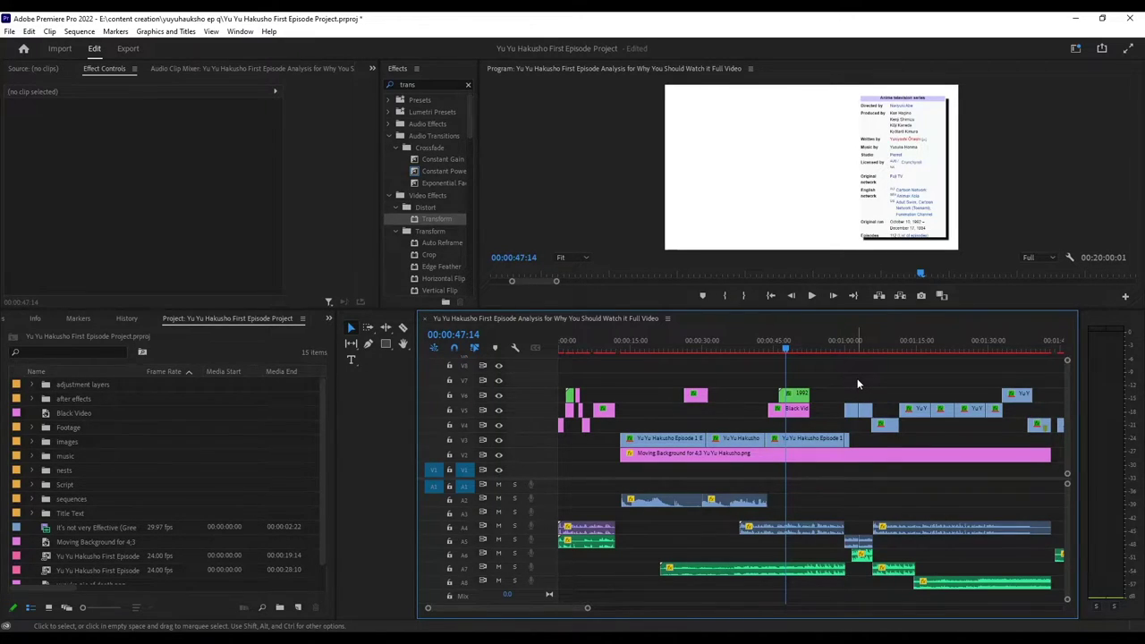
# Reopen the 1992 nested sequence, inspect the green screen image's Motion and Color Key effects, and close the nest
pyautogui.doubleClick(799, 397)
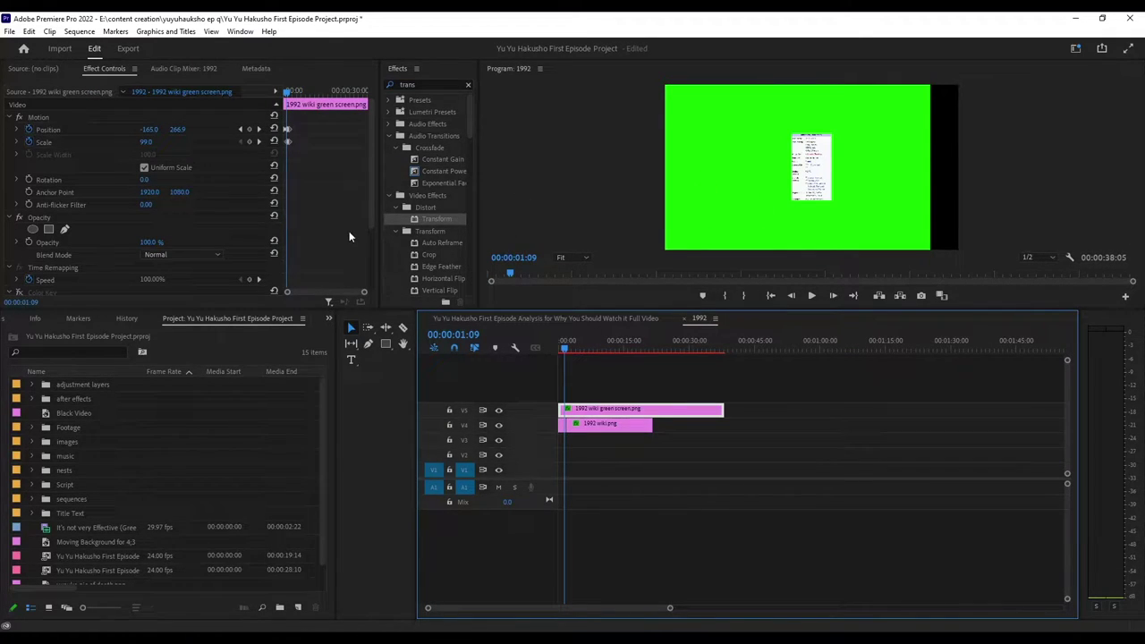
pyautogui.scroll(-1, 349, 234)
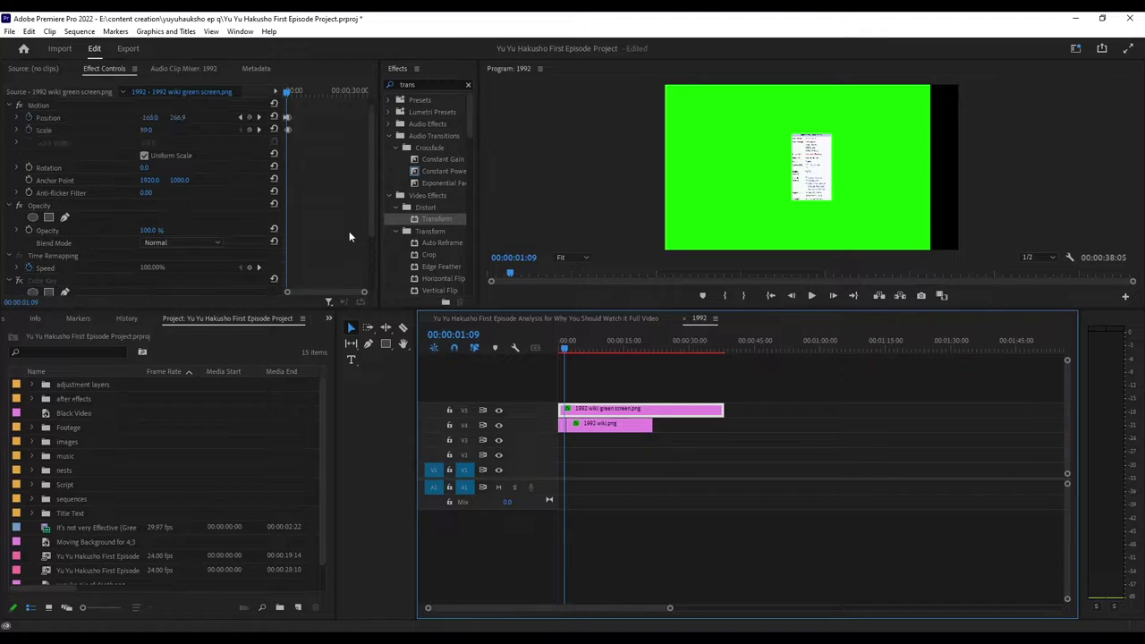
pyautogui.scroll(-1, 322, 246)
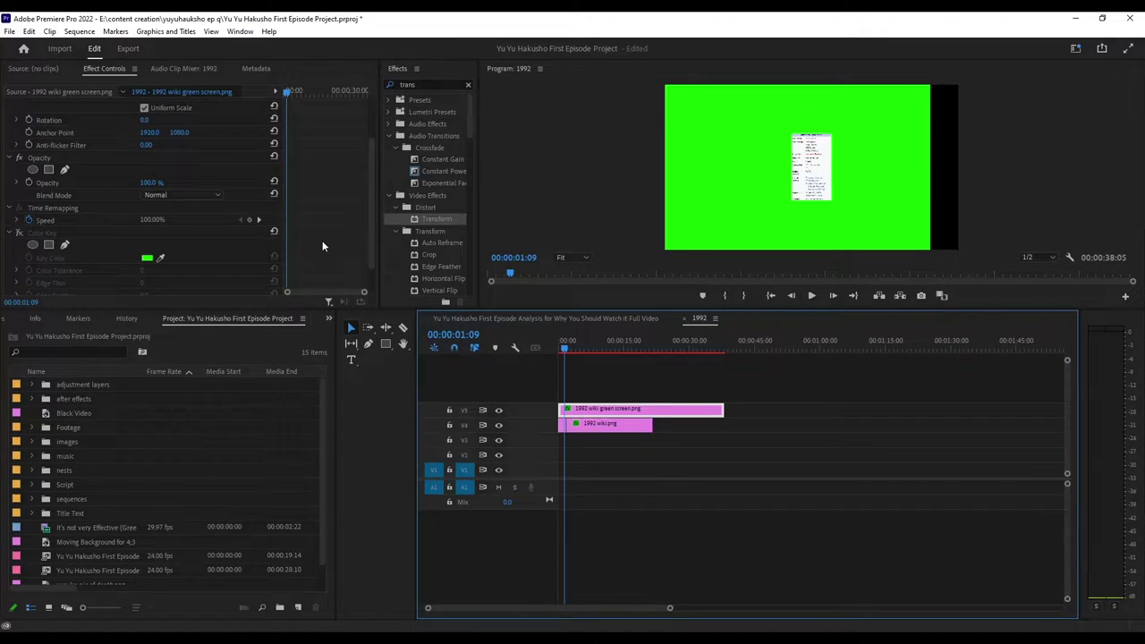
pyautogui.click(686, 320)
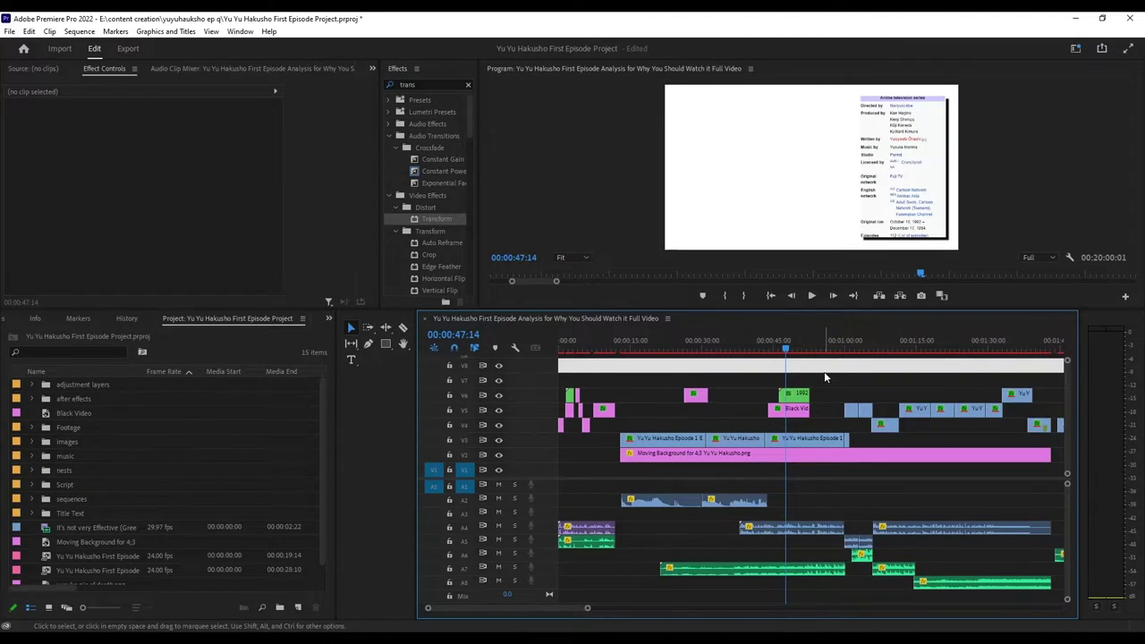
pyautogui.moveTo(825, 374); pyautogui.dragTo(826, 401)
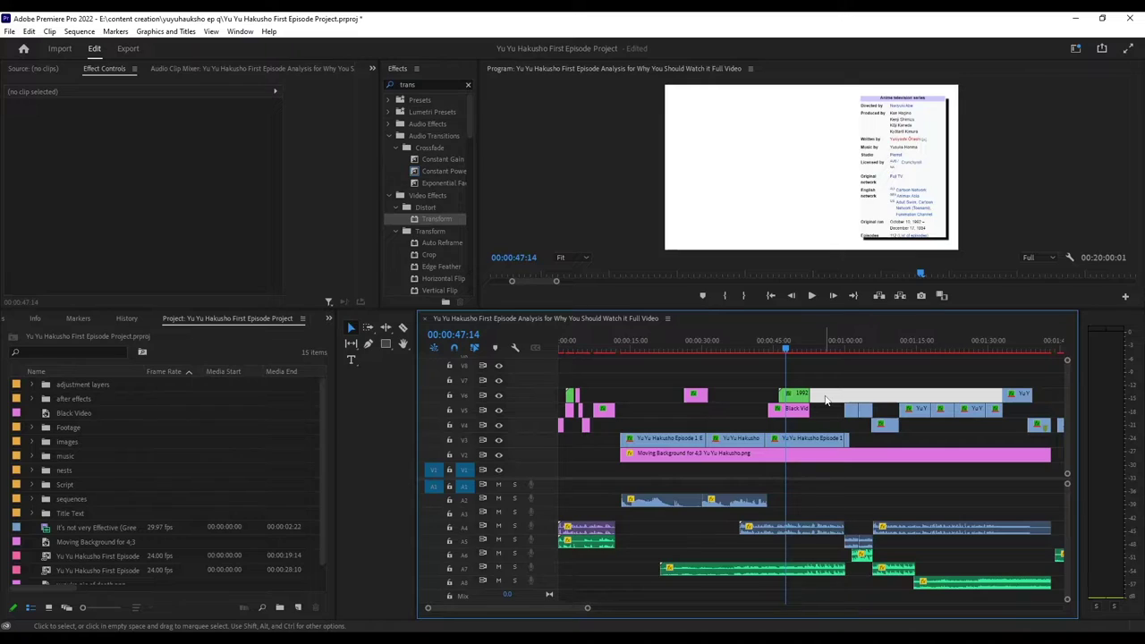
pyautogui.moveTo(825, 400); pyautogui.dragTo(841, 380)
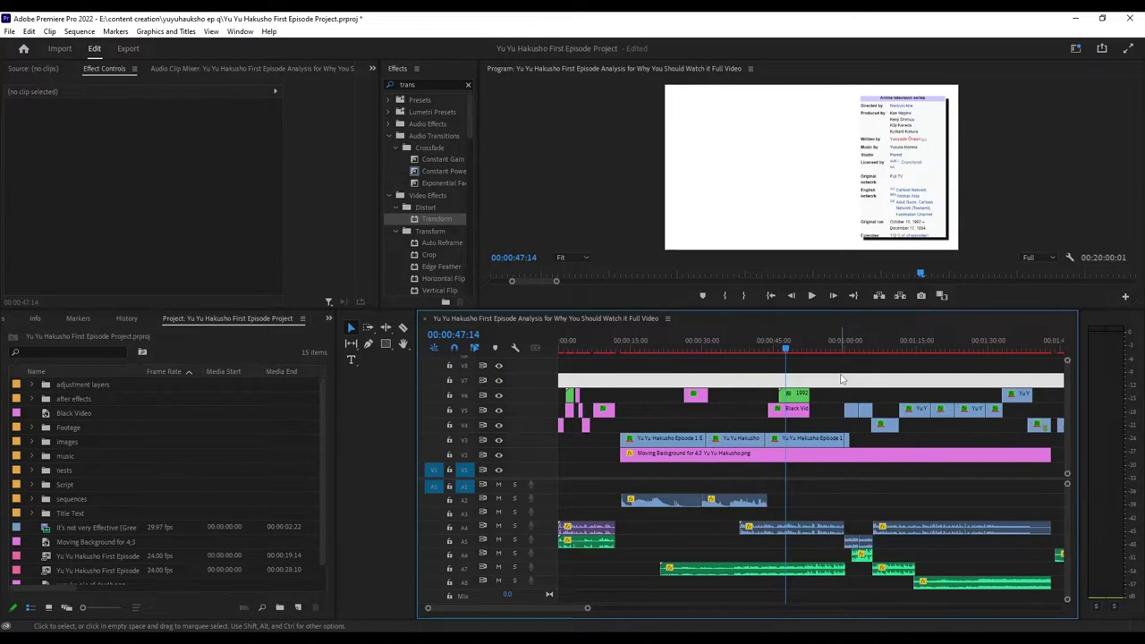
pyautogui.moveTo(841, 380); pyautogui.dragTo(841, 379)
pyautogui.moveTo(841, 379); pyautogui.dragTo(841, 379)
# Scrub to 00:01:02:04 and select the linked video and audio clips of the truck scene
pyautogui.click(808, 350)
pyautogui.moveTo(808, 350); pyautogui.dragTo(856, 370)
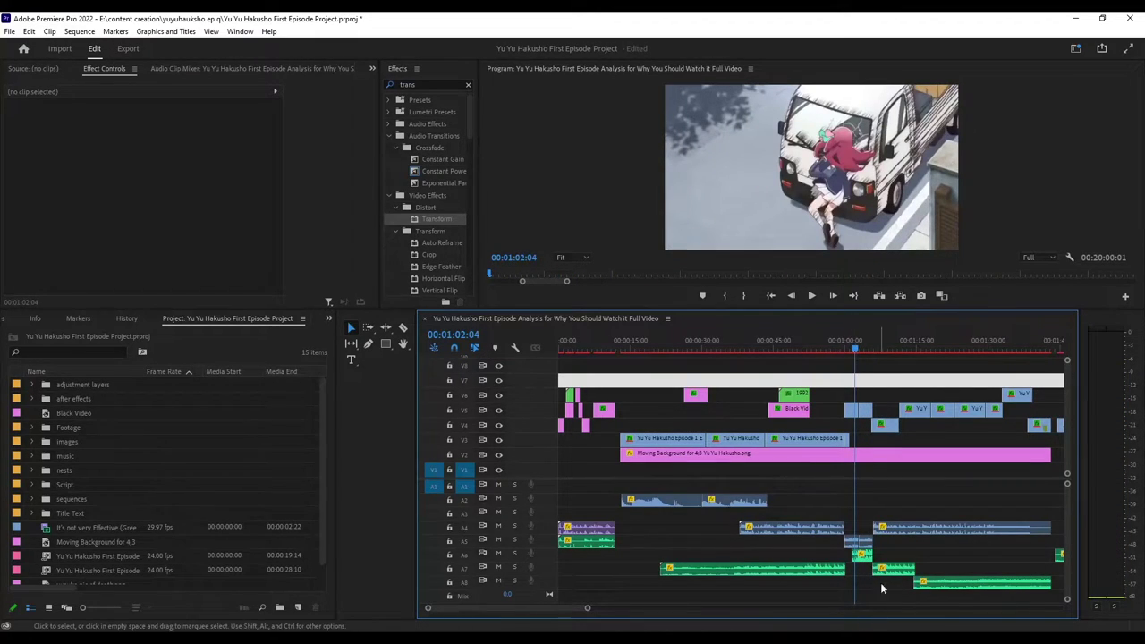
pyautogui.click(863, 561)
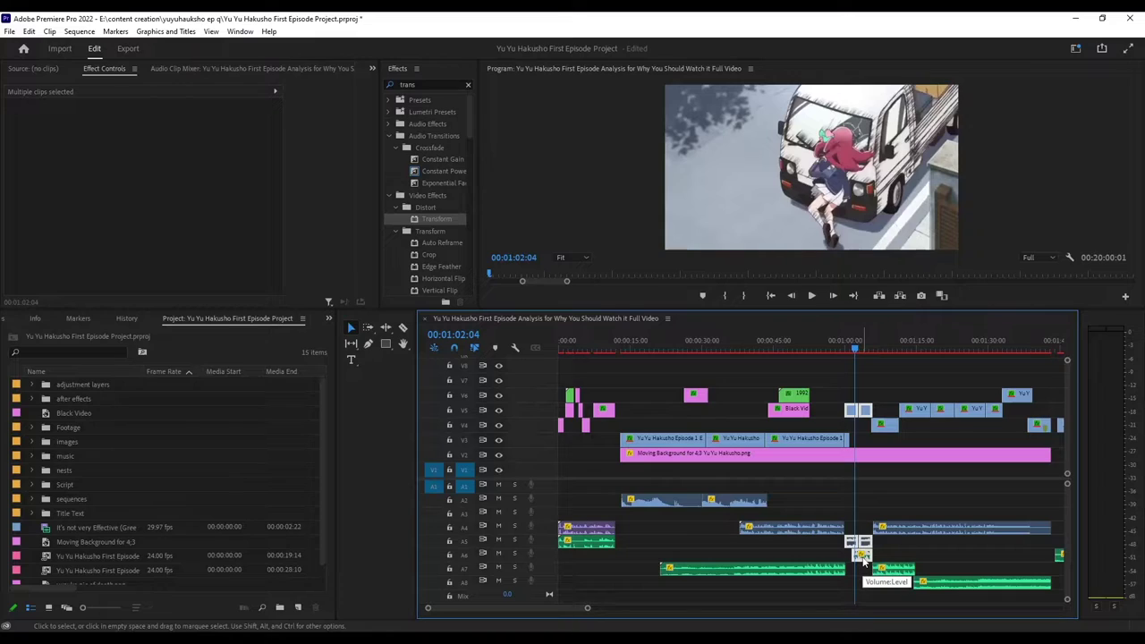
pyautogui.click(860, 490)
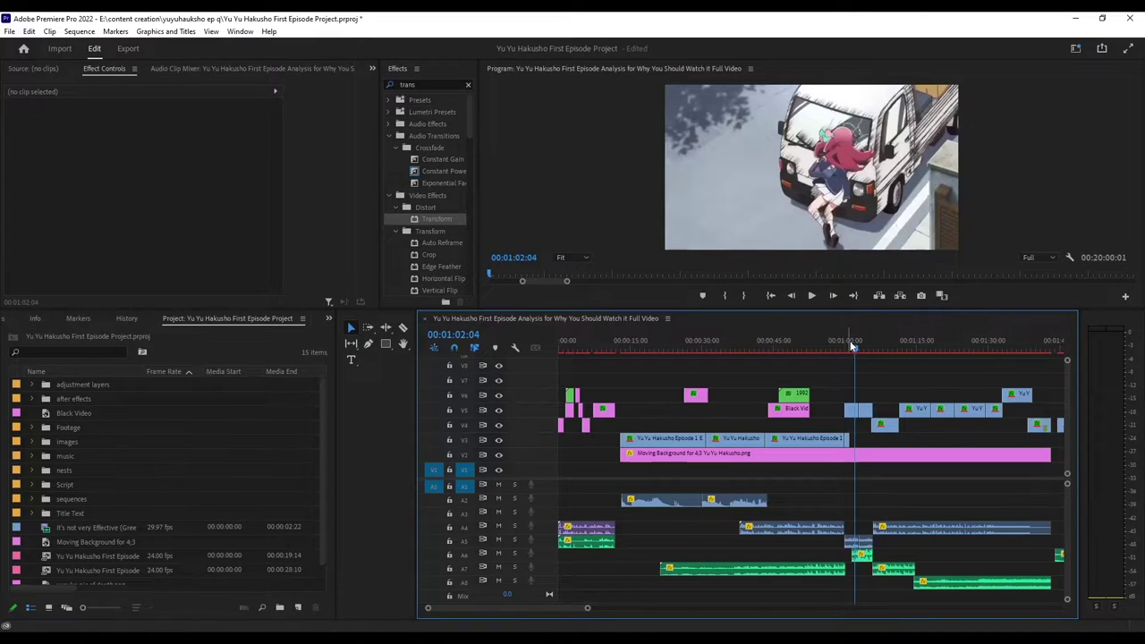
pyautogui.click(860, 556)
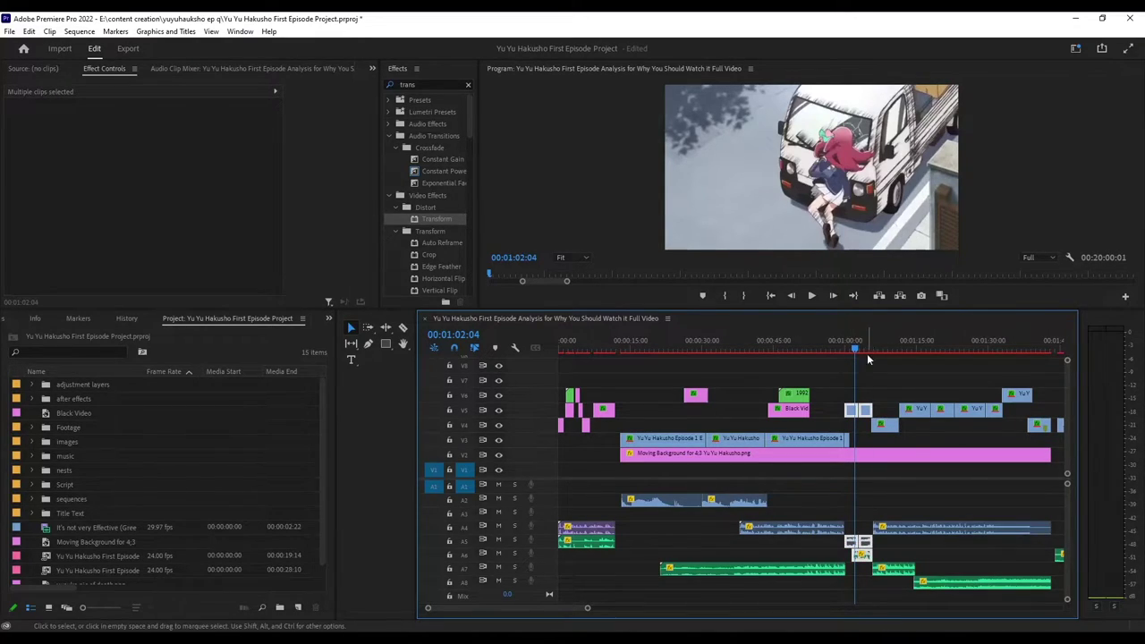
# Scrub past 00:01:07:07 to 00:01:45:13 and select the soundtrack clip there to view its volume keyframes
pyautogui.moveTo(855, 352); pyautogui.dragTo(878, 349)
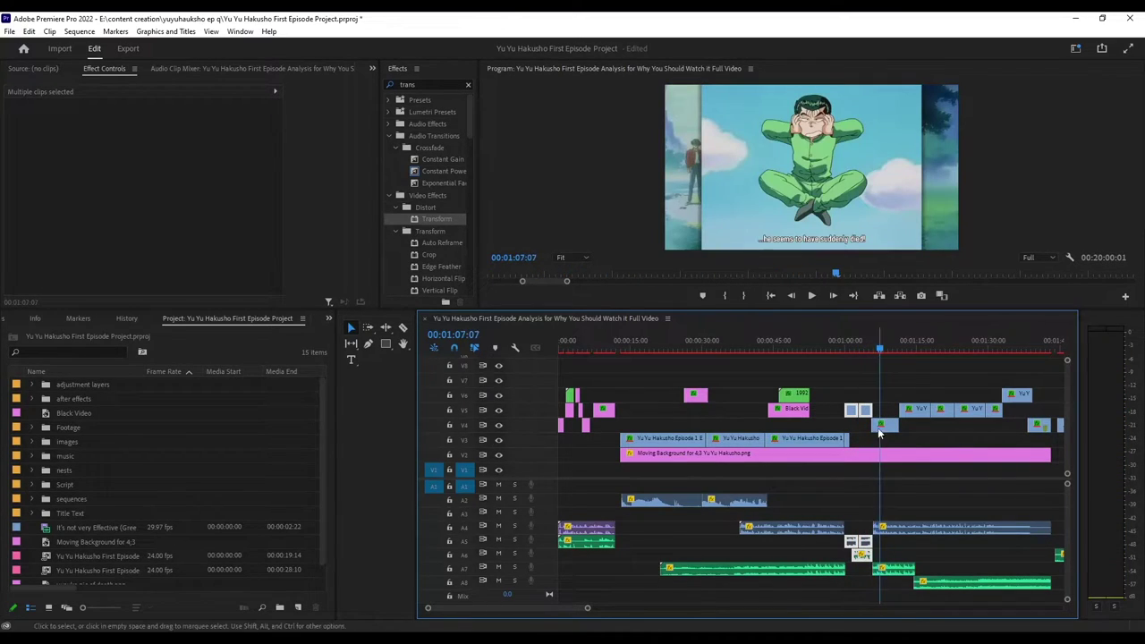
pyautogui.click(959, 439)
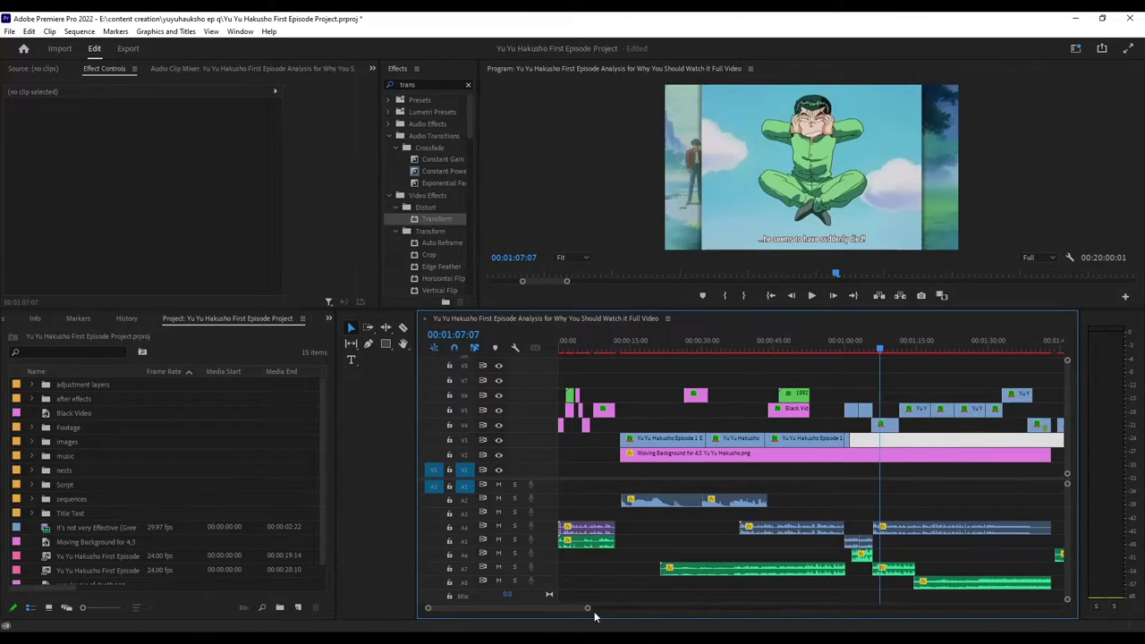
pyautogui.moveTo(587, 608); pyautogui.dragTo(635, 609)
pyautogui.moveTo(745, 352); pyautogui.dragTo(856, 346)
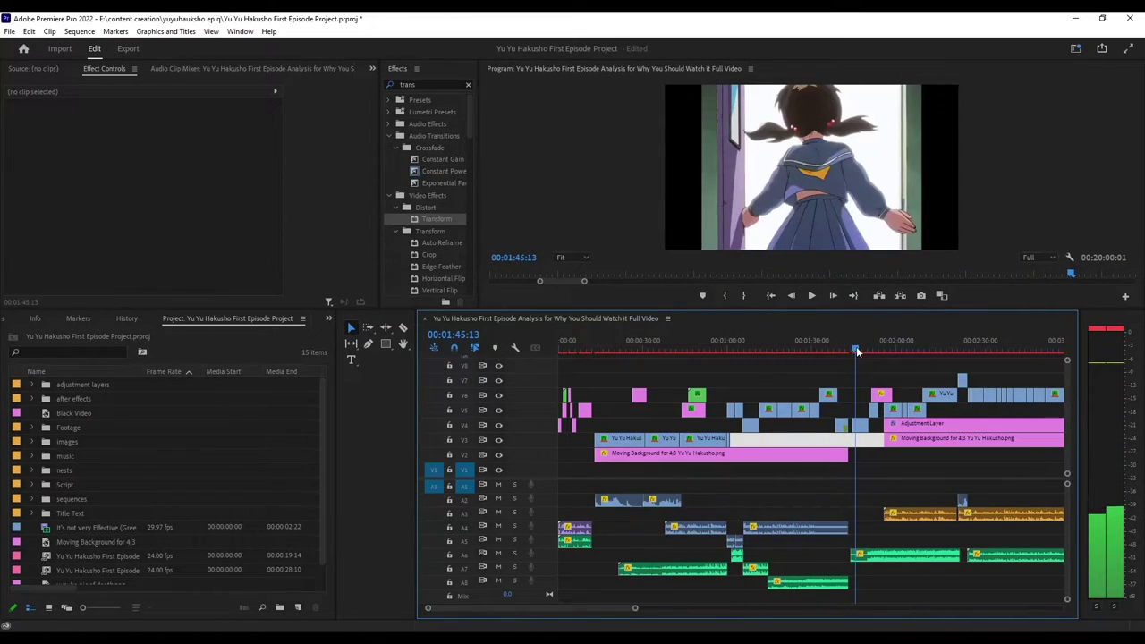
pyautogui.click(884, 471)
pyautogui.click(878, 489)
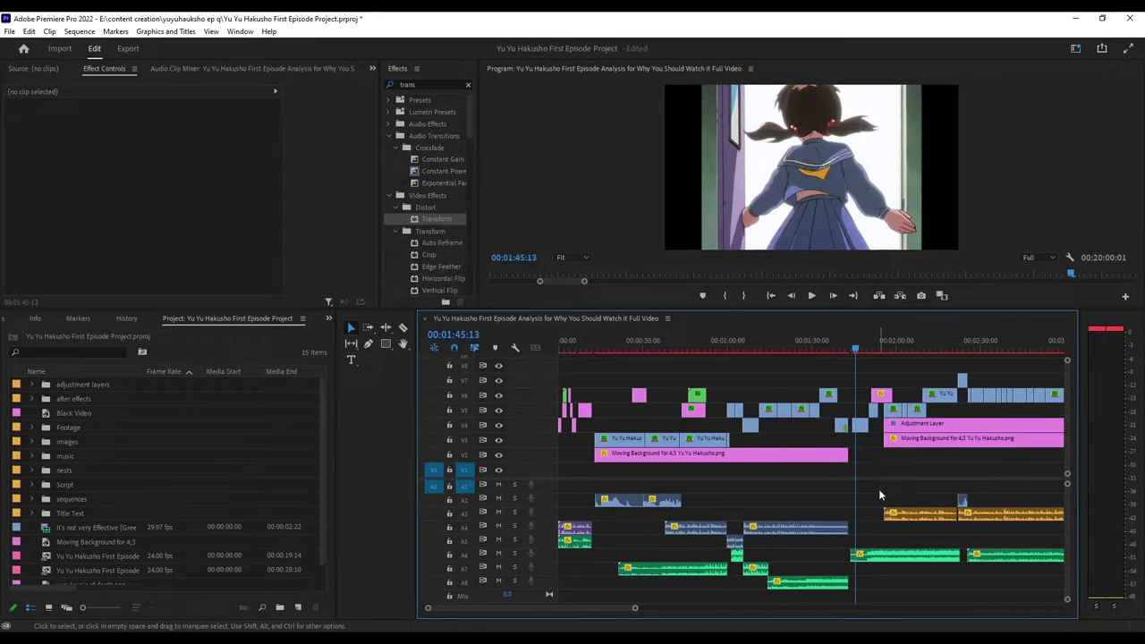
pyautogui.click(891, 558)
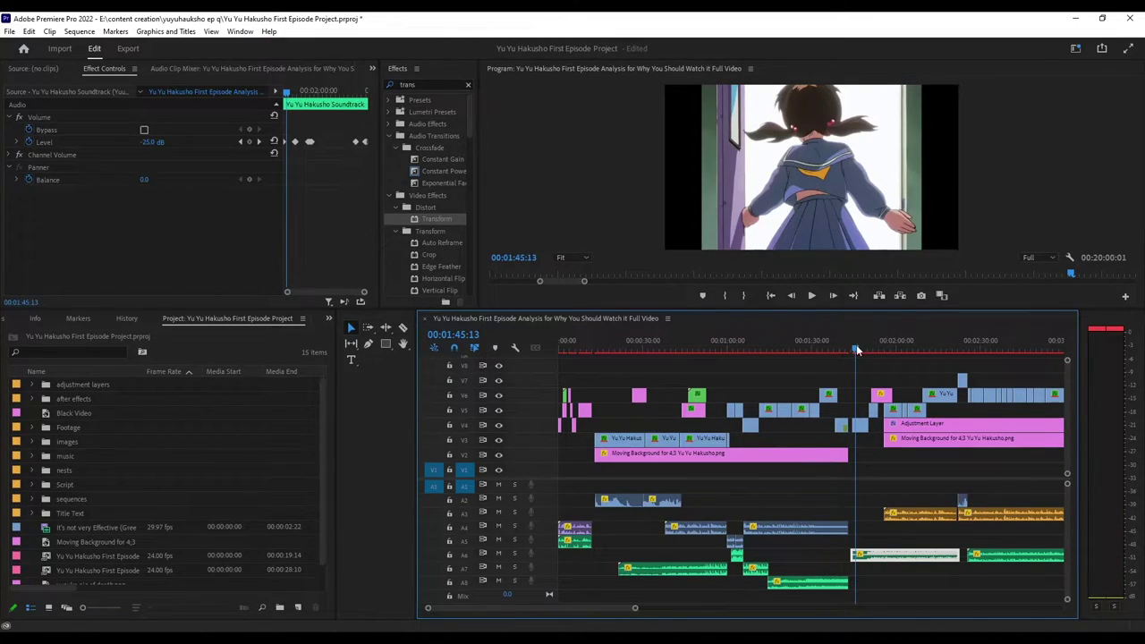
# Select the Build up to Surprise.png title clip and scrub across its start, parking at 00:01:51:06
pyautogui.moveTo(857, 344); pyautogui.dragTo(876, 355)
pyautogui.click(884, 397)
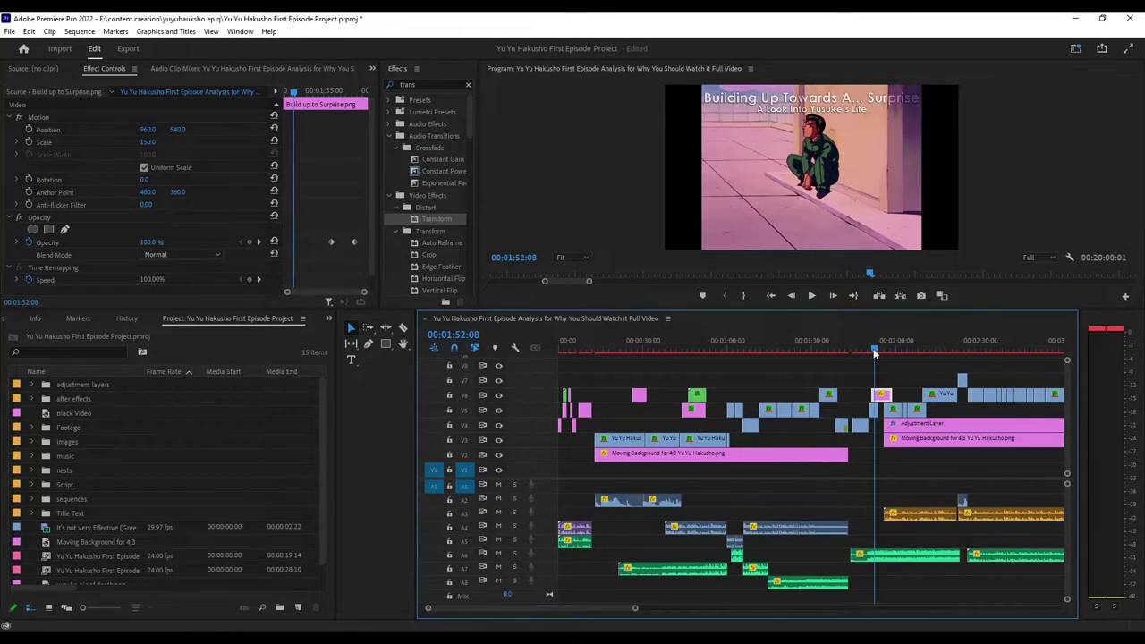
pyautogui.moveTo(876, 354); pyautogui.dragTo(875, 354)
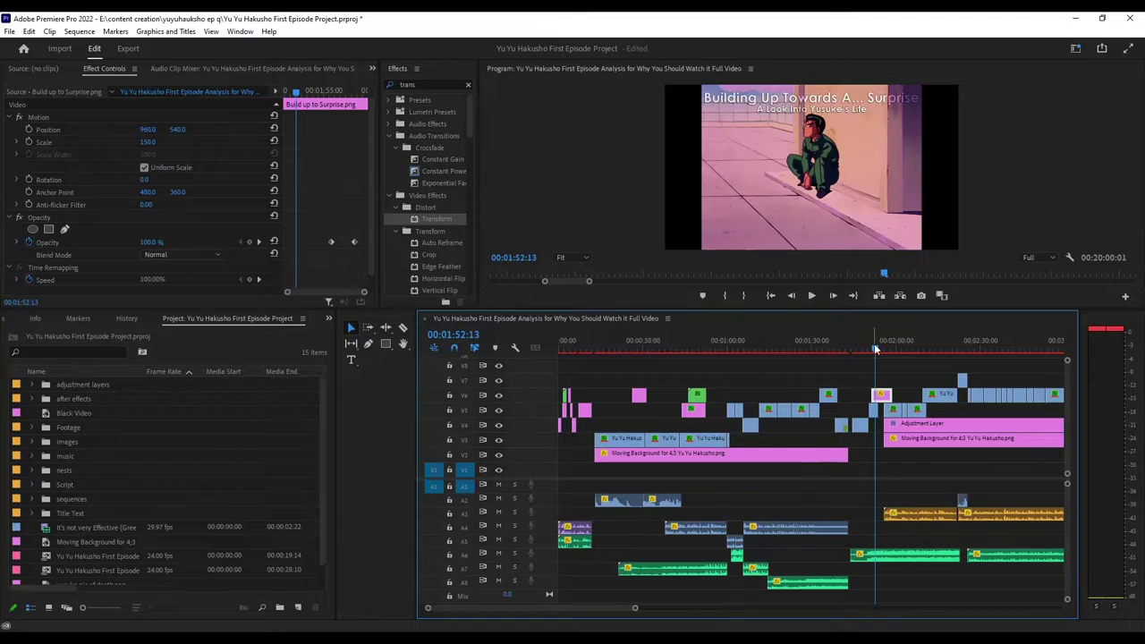
pyautogui.moveTo(876, 349); pyautogui.dragTo(873, 349)
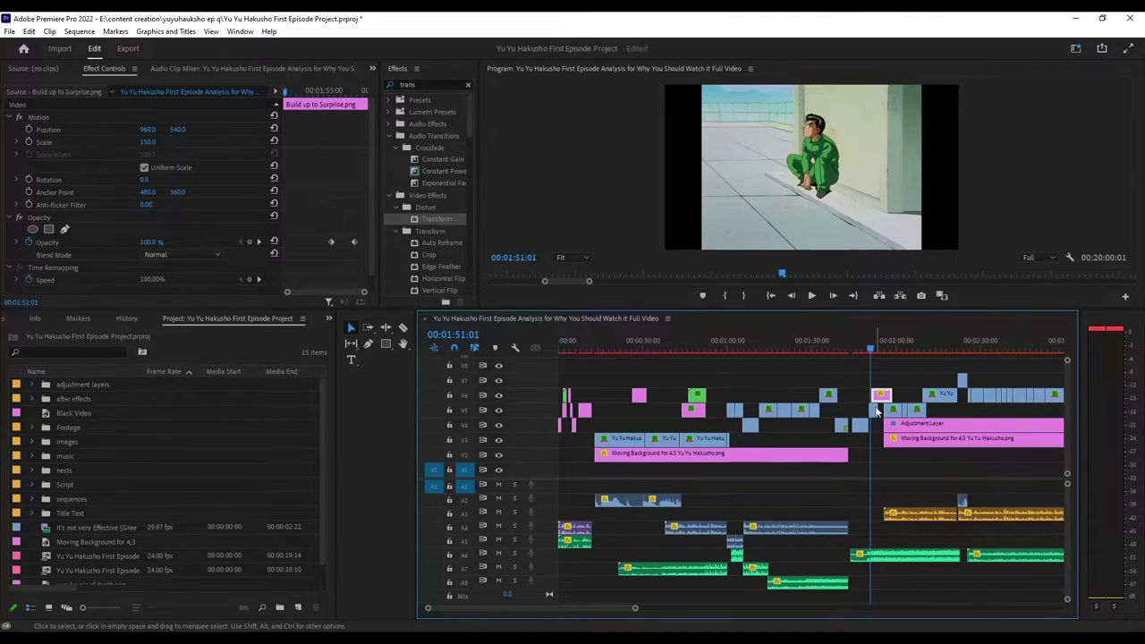
pyautogui.click(872, 349)
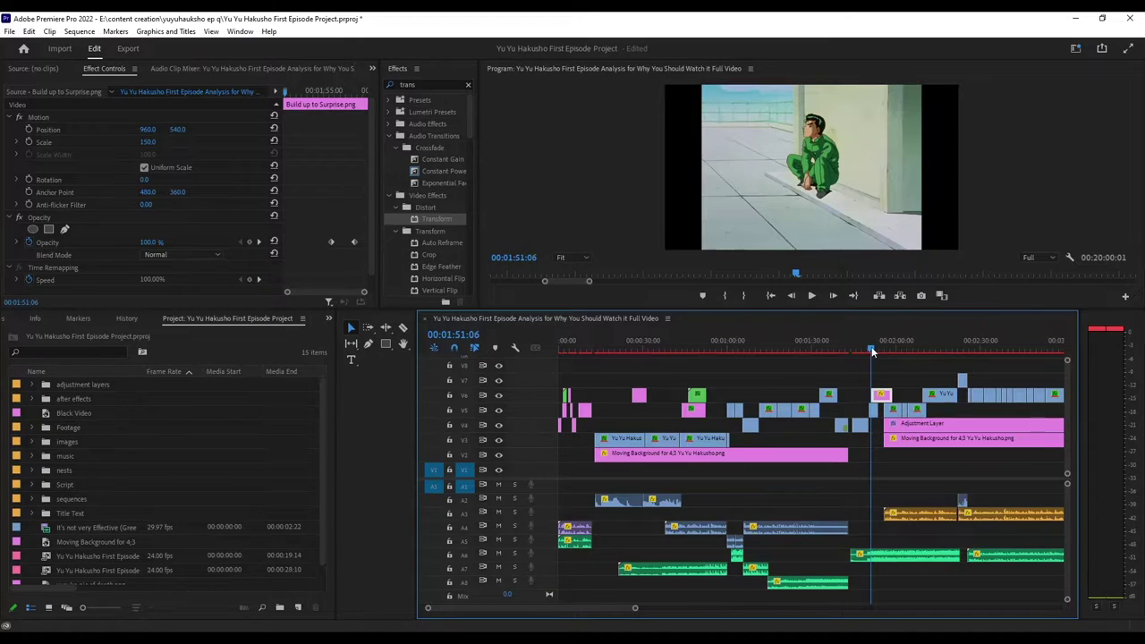
# Scrub across the start of the Build up to Surprise.png title and play its appearance from just before 00:01:51
pyautogui.moveTo(872, 347); pyautogui.dragTo(873, 346)
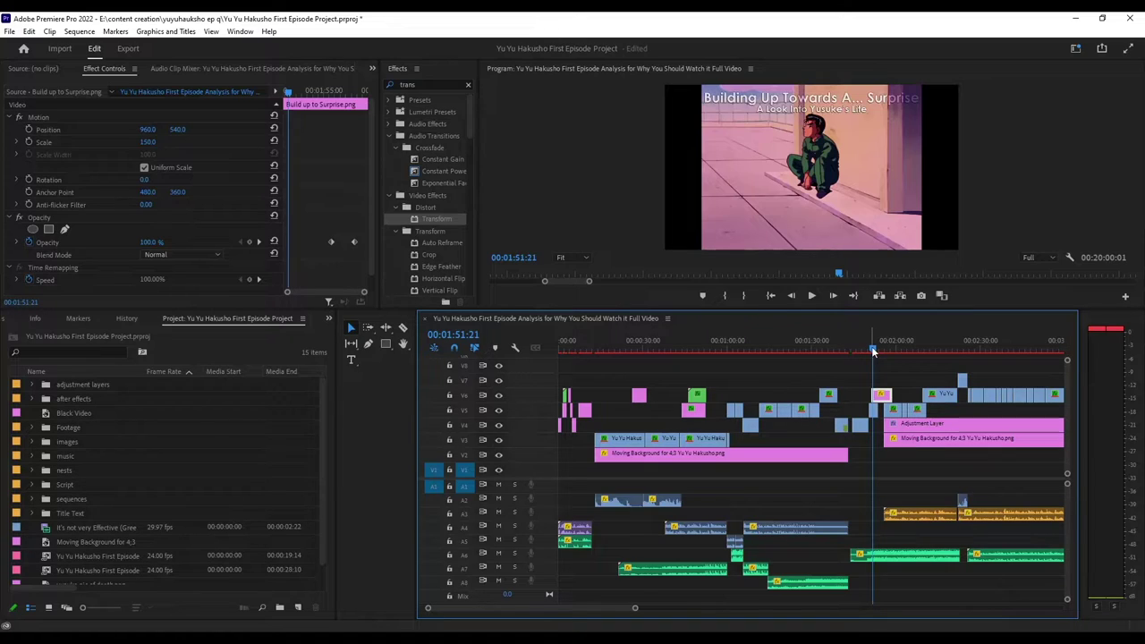
pyautogui.moveTo(873, 350); pyautogui.dragTo(870, 350)
pyautogui.click(812, 296)
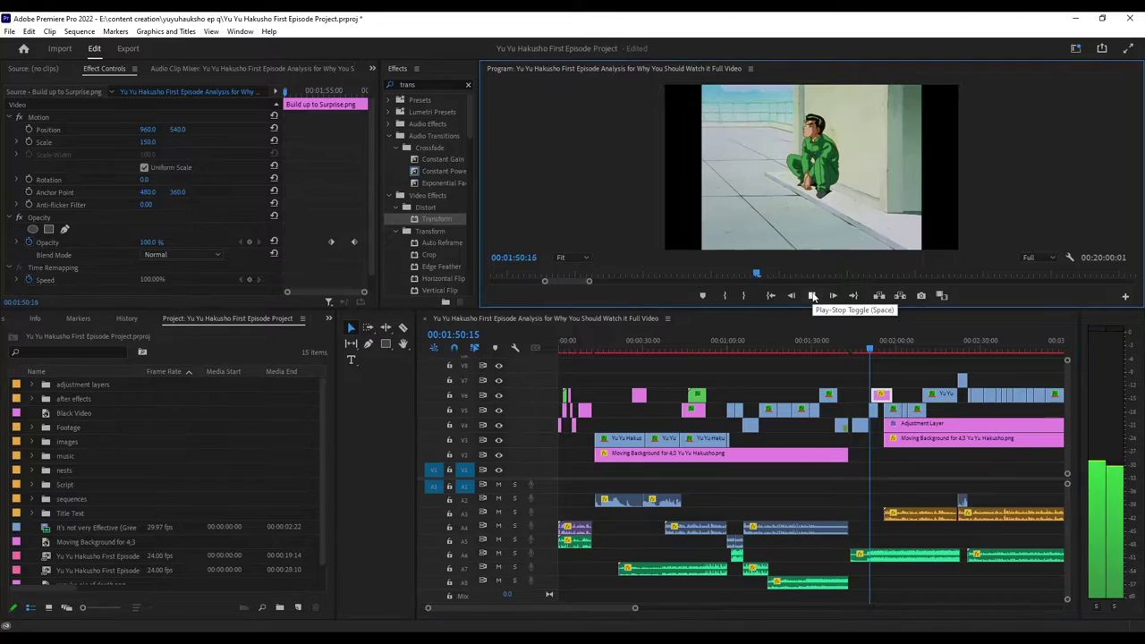
pyautogui.click(812, 295)
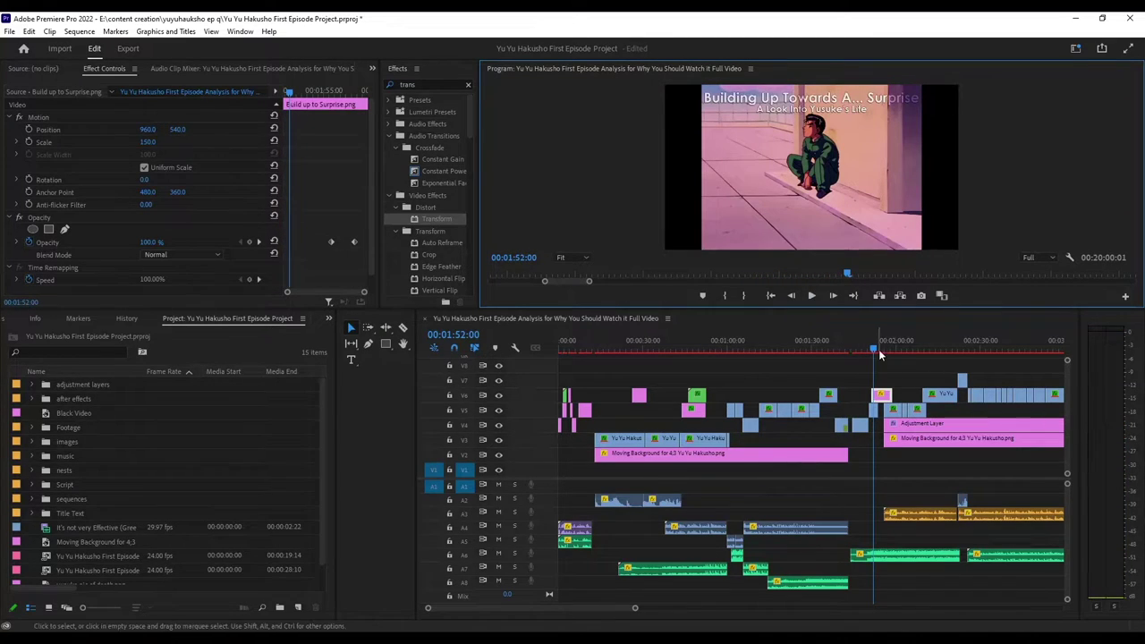
# Scrub to 00:02:01:05, inspect the moving background's Motion settings and the adjustment layer's Tint effect, and clear the selection
pyautogui.moveTo(879, 354); pyautogui.dragTo(901, 353)
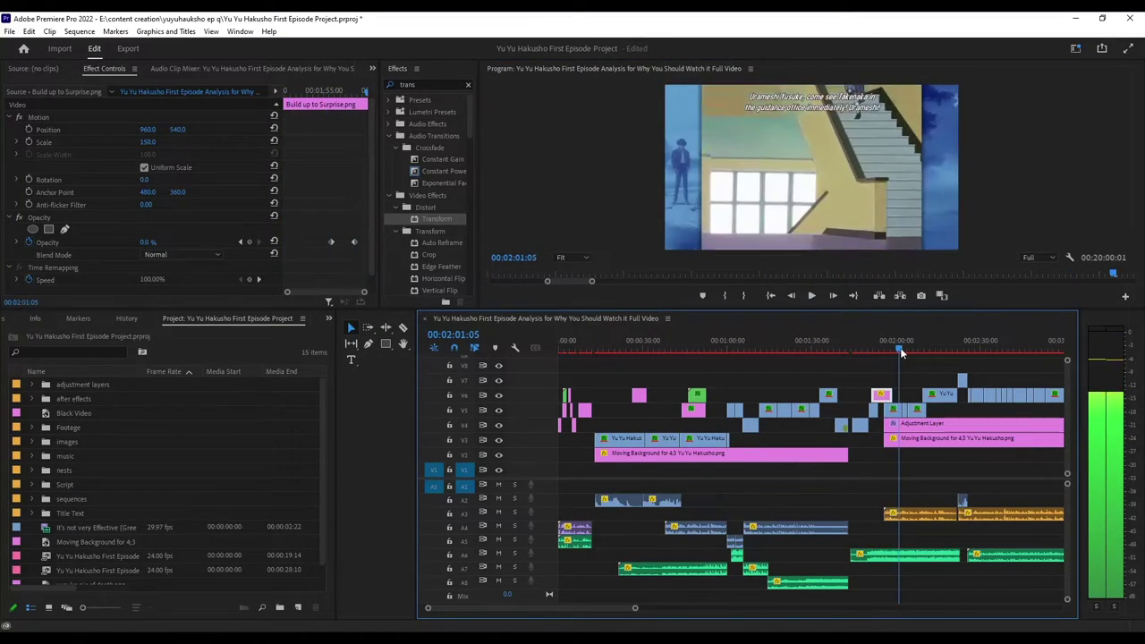
pyautogui.click(926, 438)
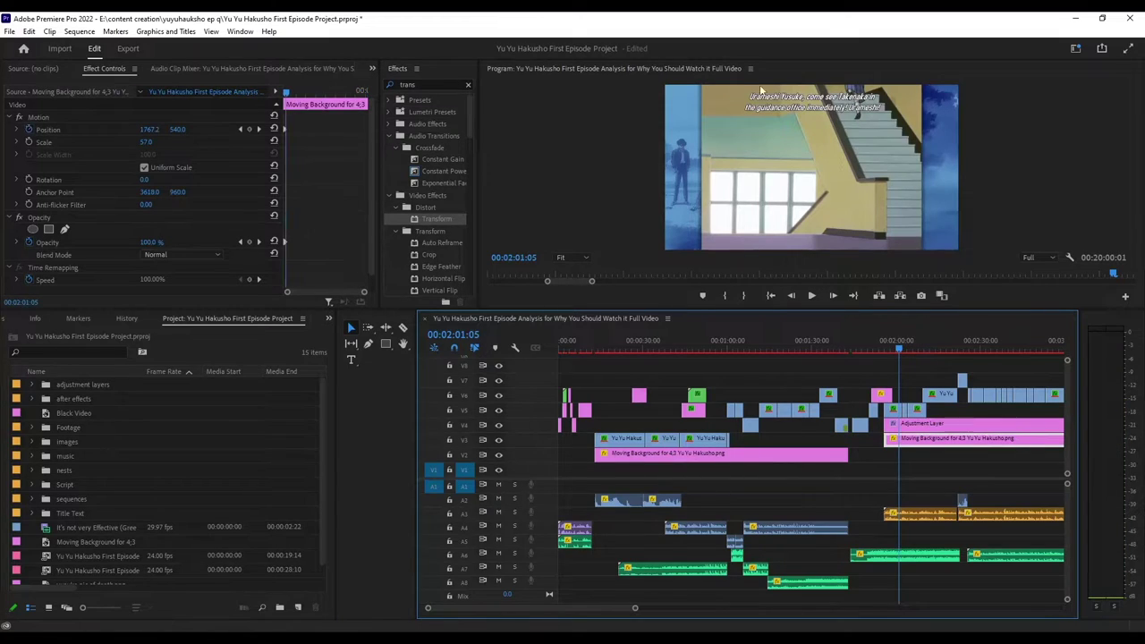
pyautogui.scroll(-1, 313, 196)
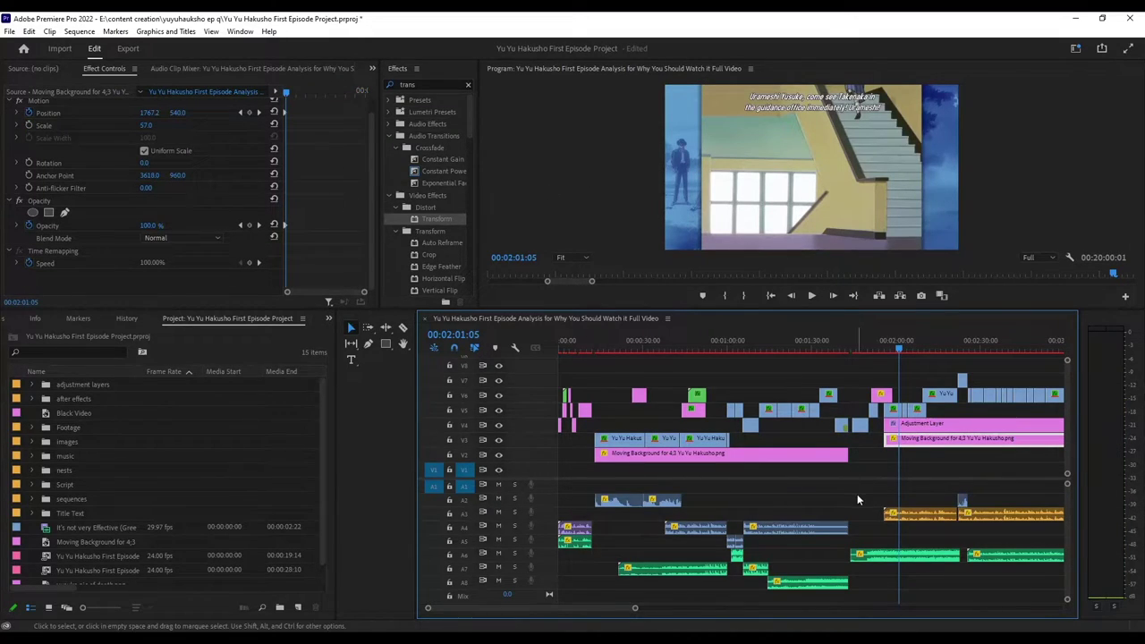
pyautogui.click(907, 428)
pyautogui.scroll(-3, 318, 210)
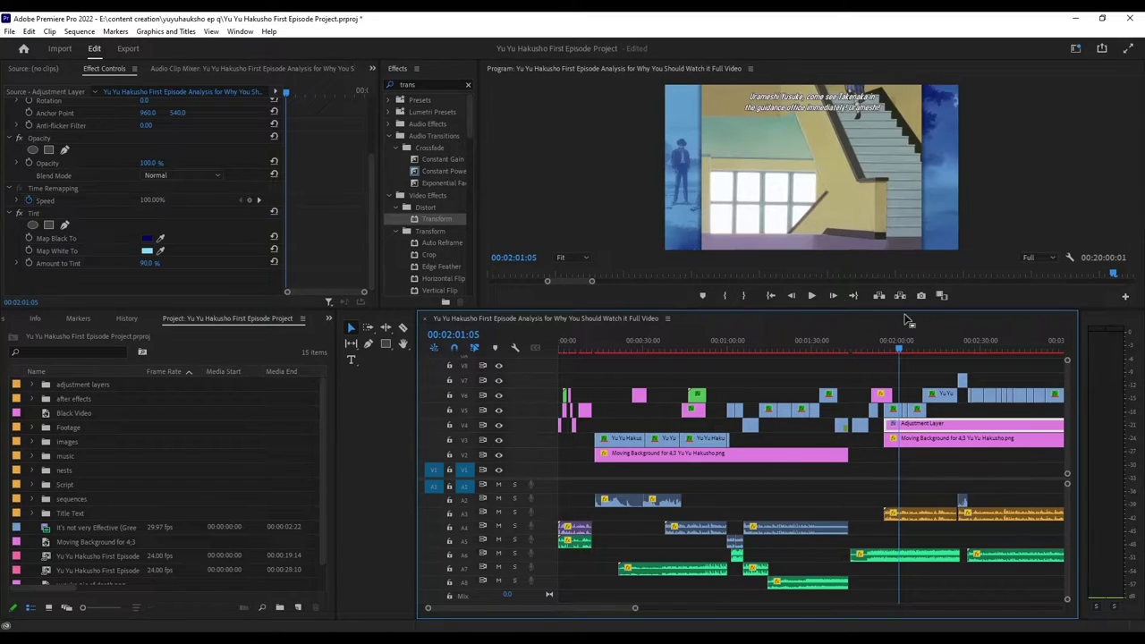
pyautogui.click(778, 367)
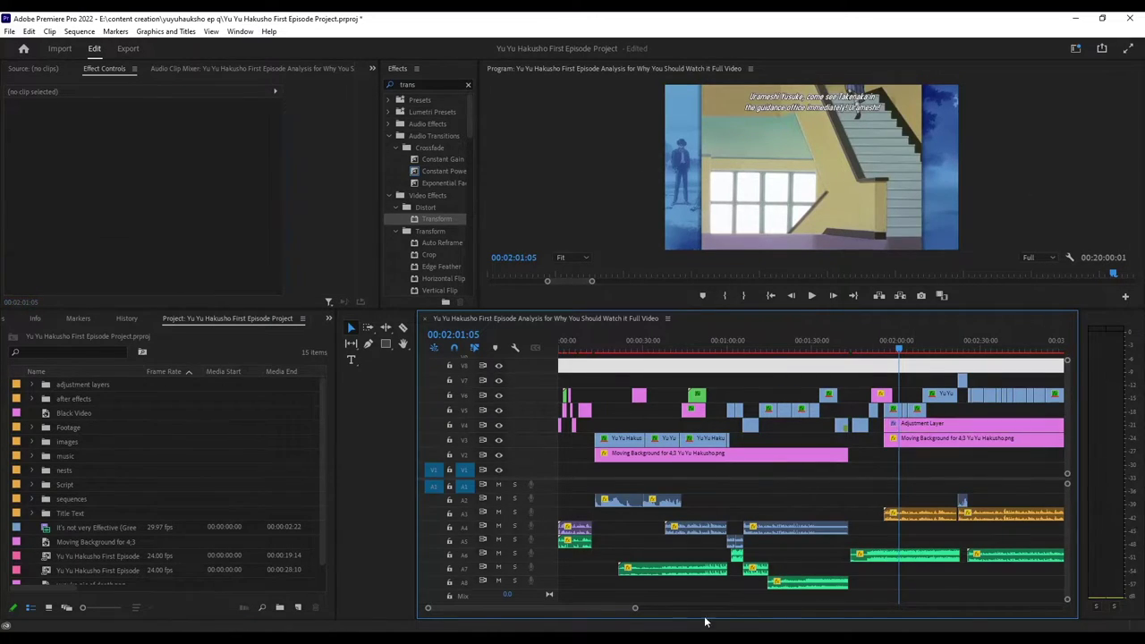
# Review the school scenes after 00:02:01:05 by scrubbing through 00:02:13:13 and 00:02:34:15 to 00:02:39:17
pyautogui.moveTo(633, 613); pyautogui.dragTo(650, 613)
pyautogui.moveTo(813, 347); pyautogui.dragTo(841, 356)
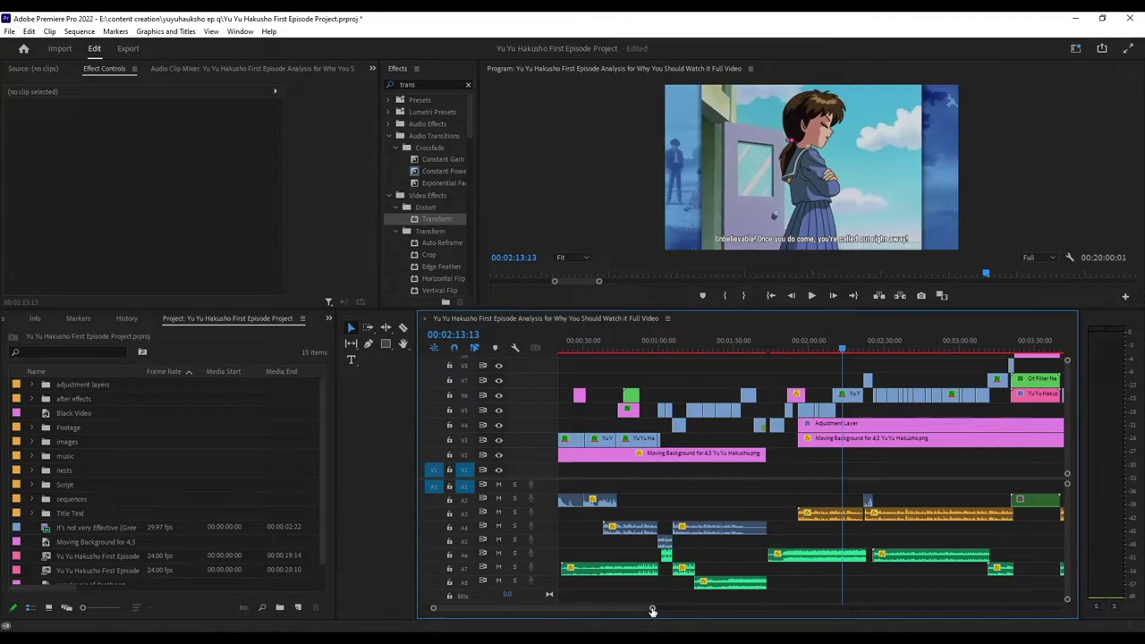
pyautogui.moveTo(652, 610); pyautogui.dragTo(680, 610)
pyautogui.moveTo(808, 350); pyautogui.dragTo(815, 352)
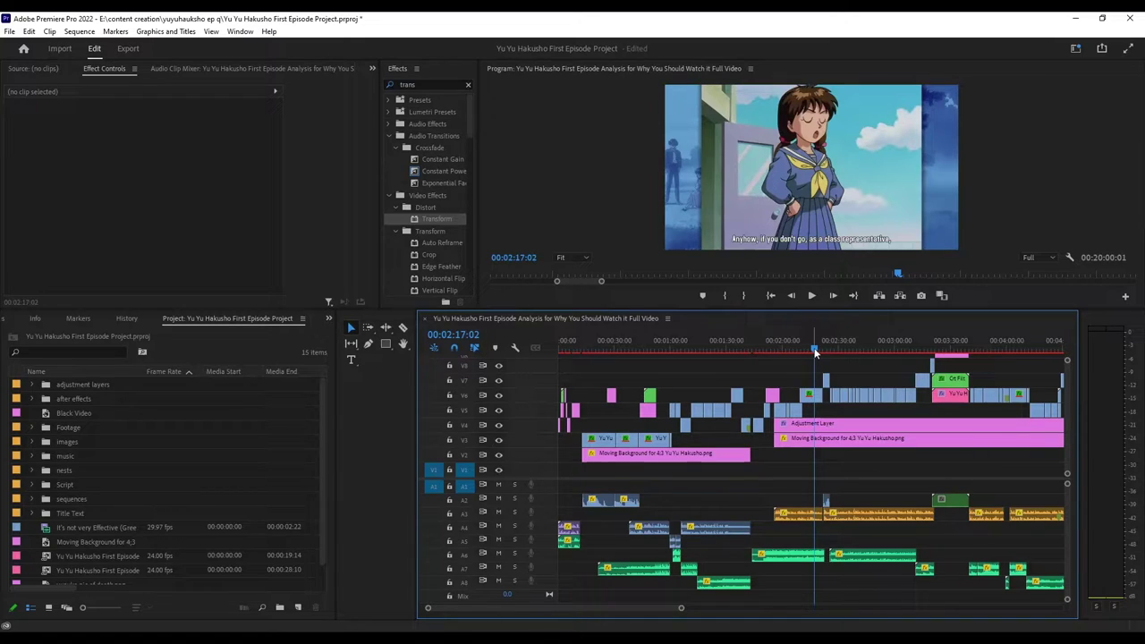
pyautogui.moveTo(815, 351); pyautogui.dragTo(848, 350)
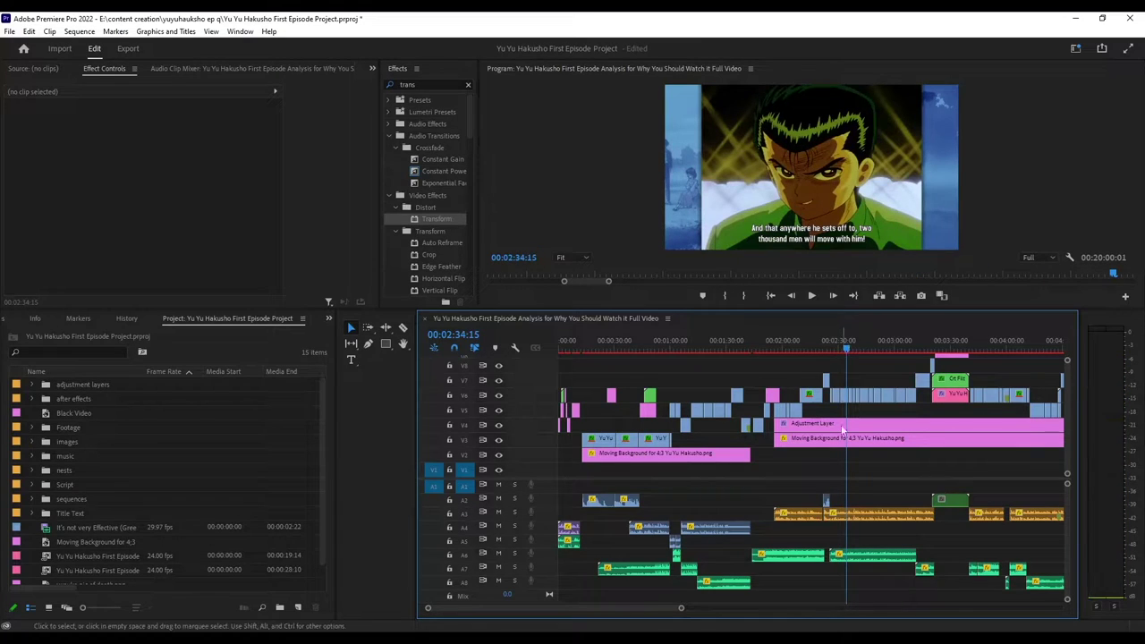
pyautogui.scroll(5, 680, 606)
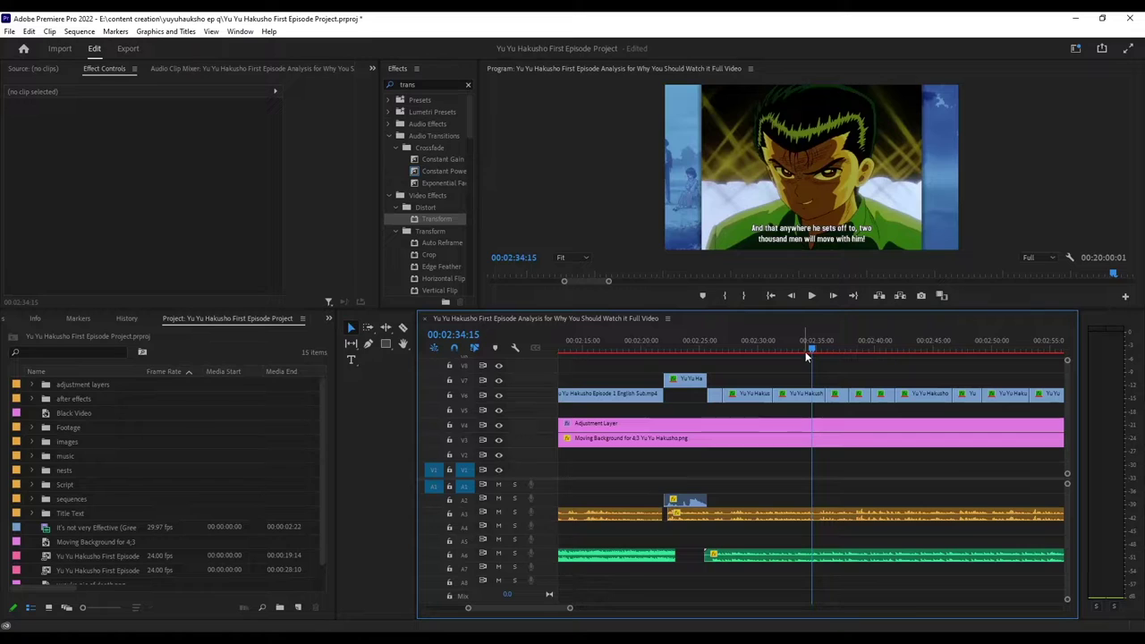
pyautogui.moveTo(815, 355); pyautogui.dragTo(875, 383)
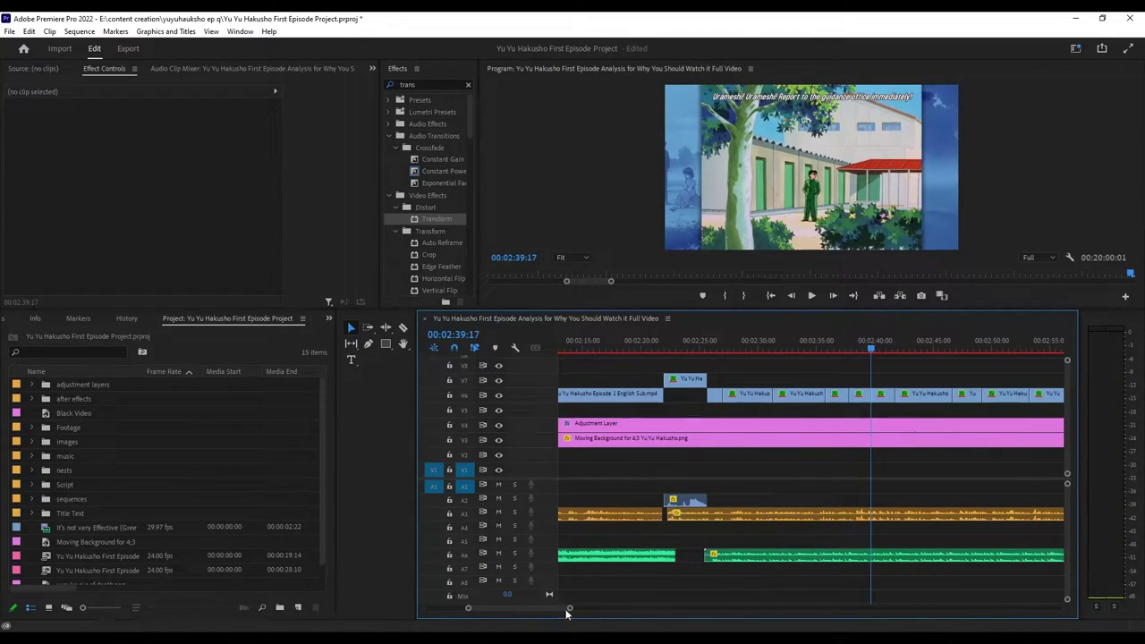
# Scrub to 00:03:27:20 and select the copyright notice text graphic on track V9 to view its effect settings
pyautogui.moveTo(570, 609); pyautogui.dragTo(700, 609)
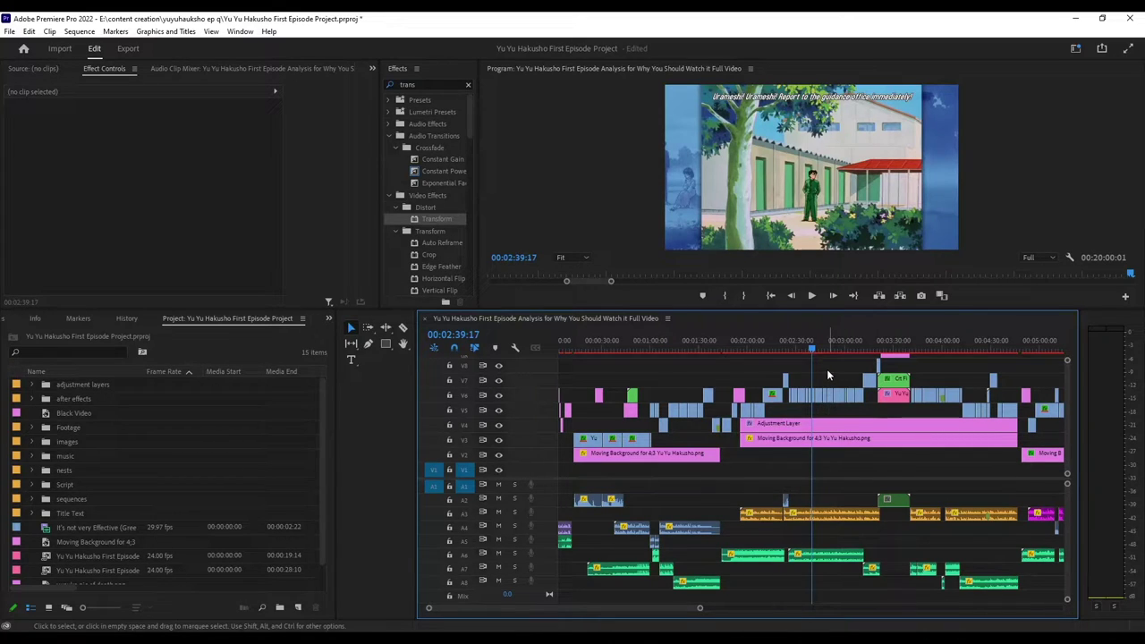
pyautogui.moveTo(813, 352); pyautogui.dragTo(888, 354)
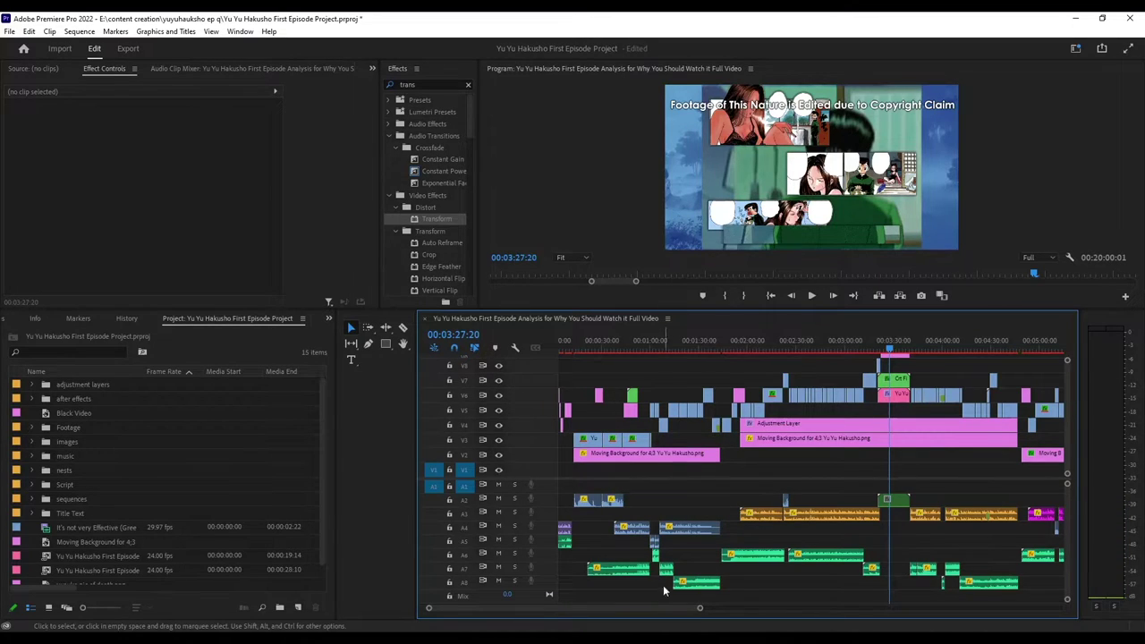
pyautogui.moveTo(699, 607)
pyautogui.mouseDown()
pyautogui.moveTo(653, 609)
pyautogui.moveTo(706, 609)
pyautogui.mouseUp()
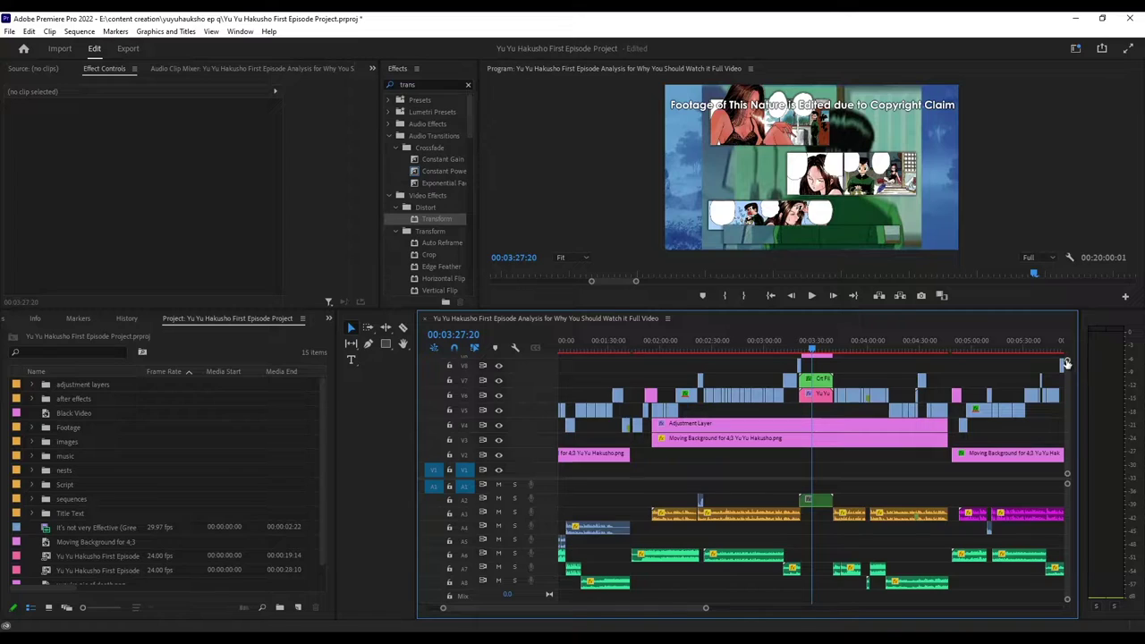
pyautogui.moveTo(1067, 363); pyautogui.dragTo(1066, 357)
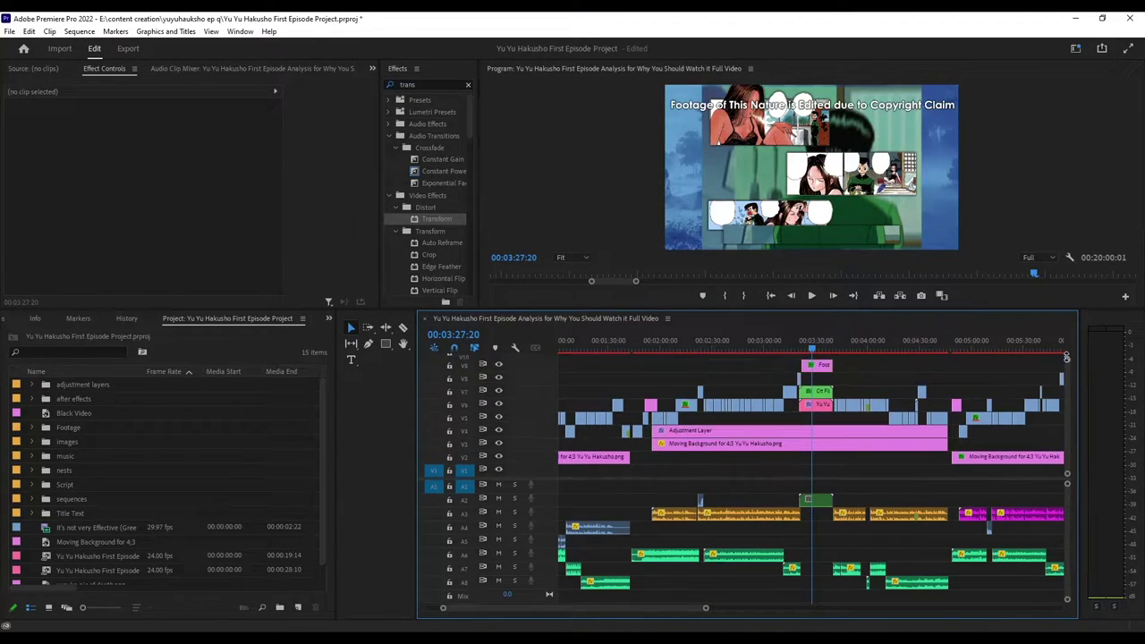
pyautogui.click(824, 365)
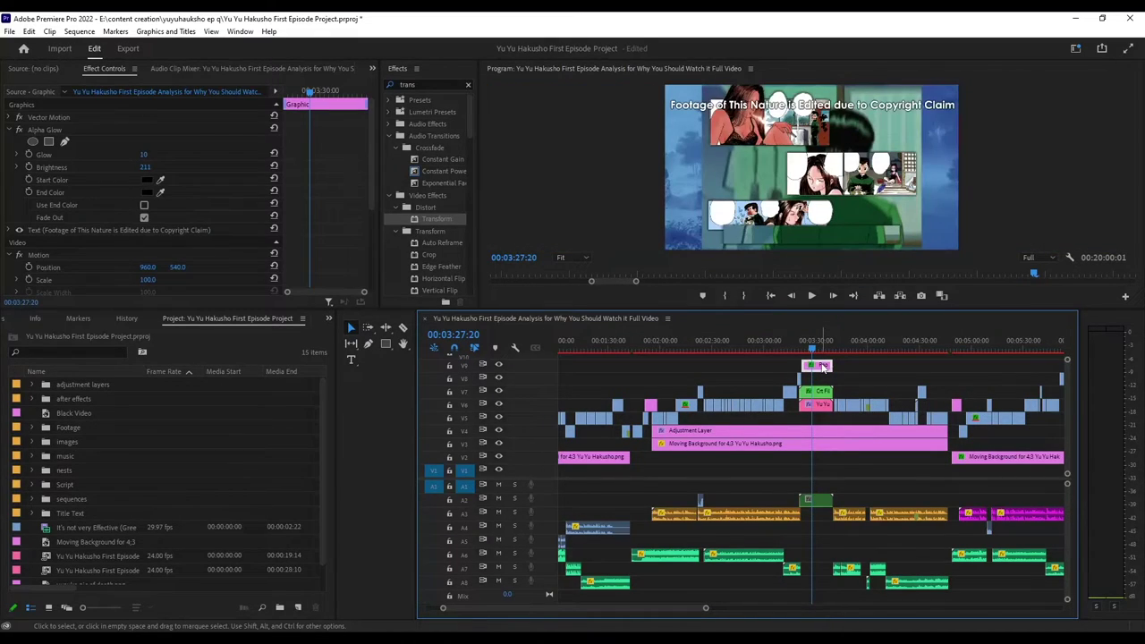
# Return to 00:03:21:23 and inspect the settings of the linked After Effects comp and the Crt Filter Nest Test clip
pyautogui.moveTo(813, 344)
pyautogui.mouseDown()
pyautogui.moveTo(827, 347)
pyautogui.moveTo(802, 350)
pyautogui.mouseUp()
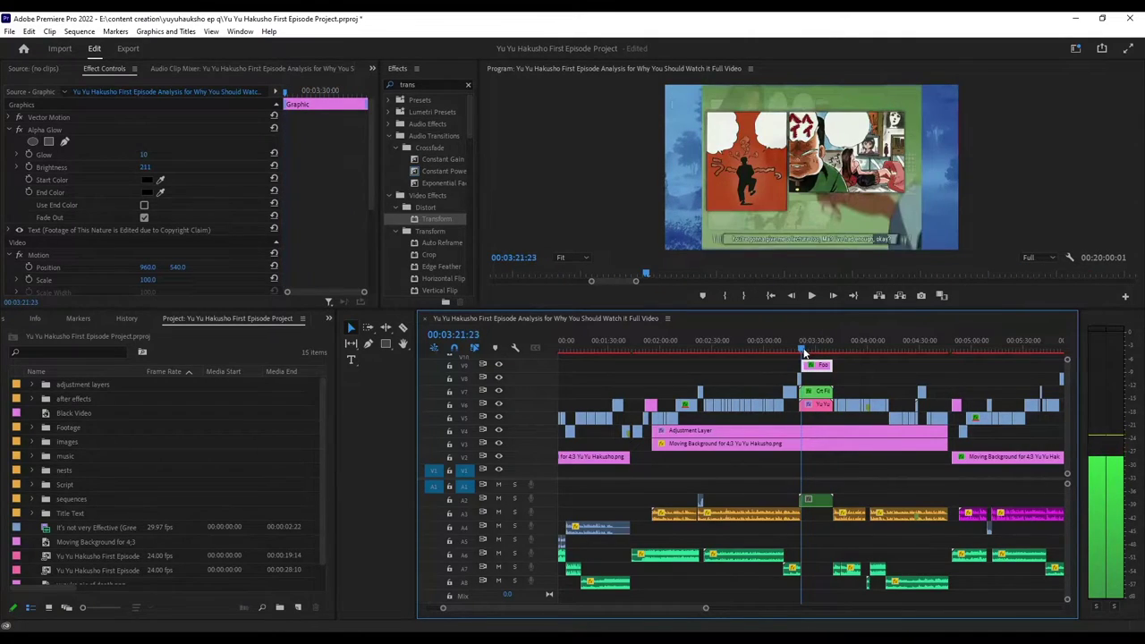
pyautogui.click(814, 409)
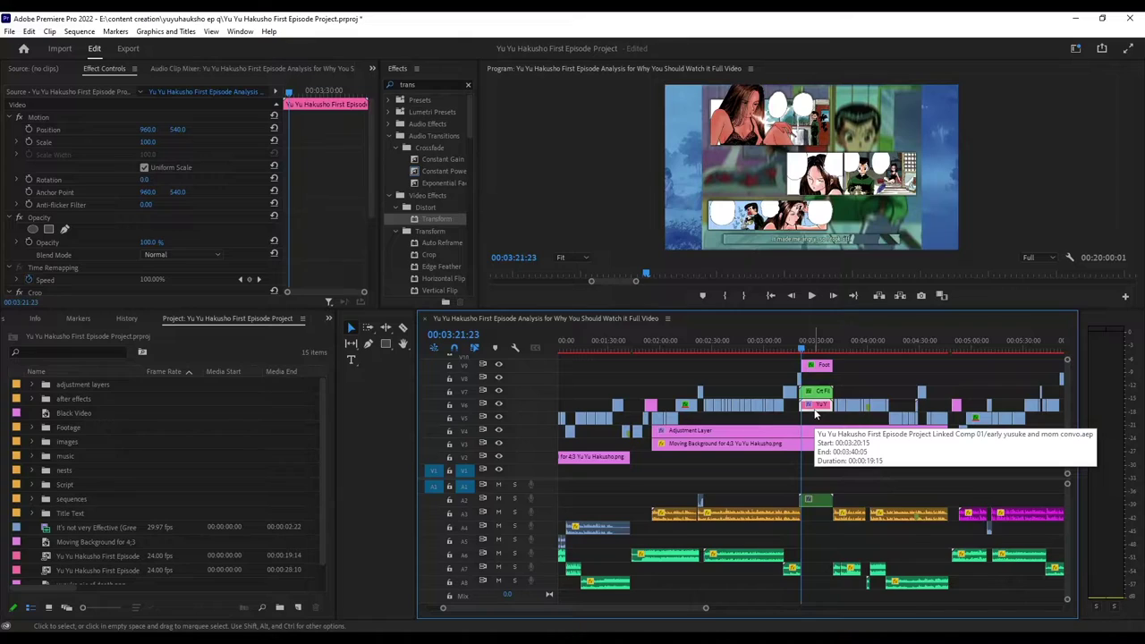
pyautogui.click(871, 367)
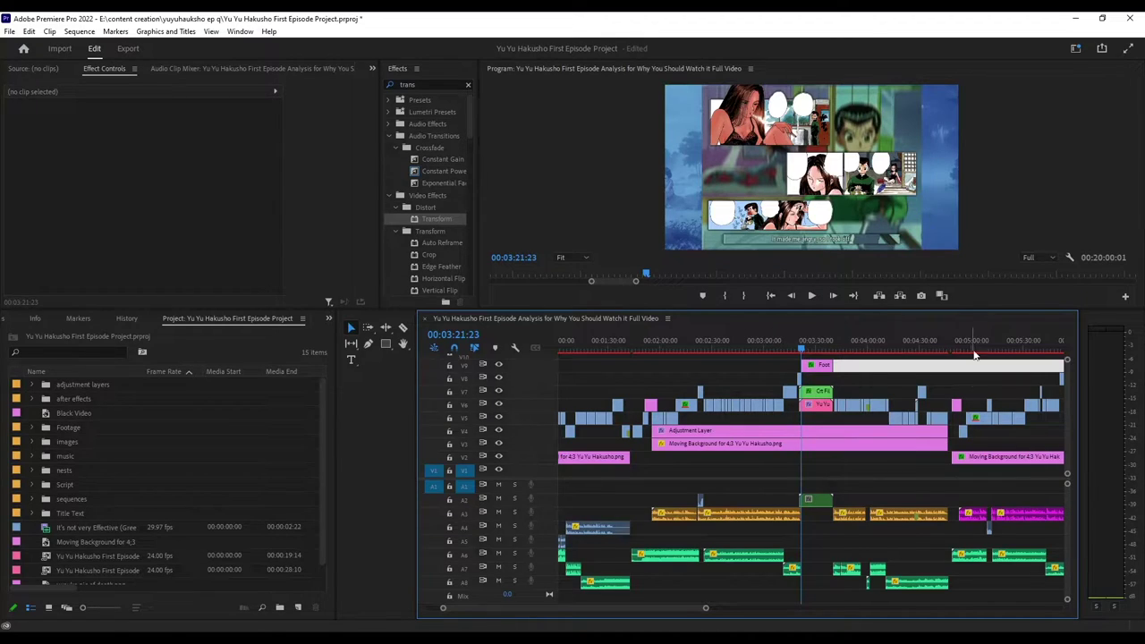
pyautogui.click(807, 394)
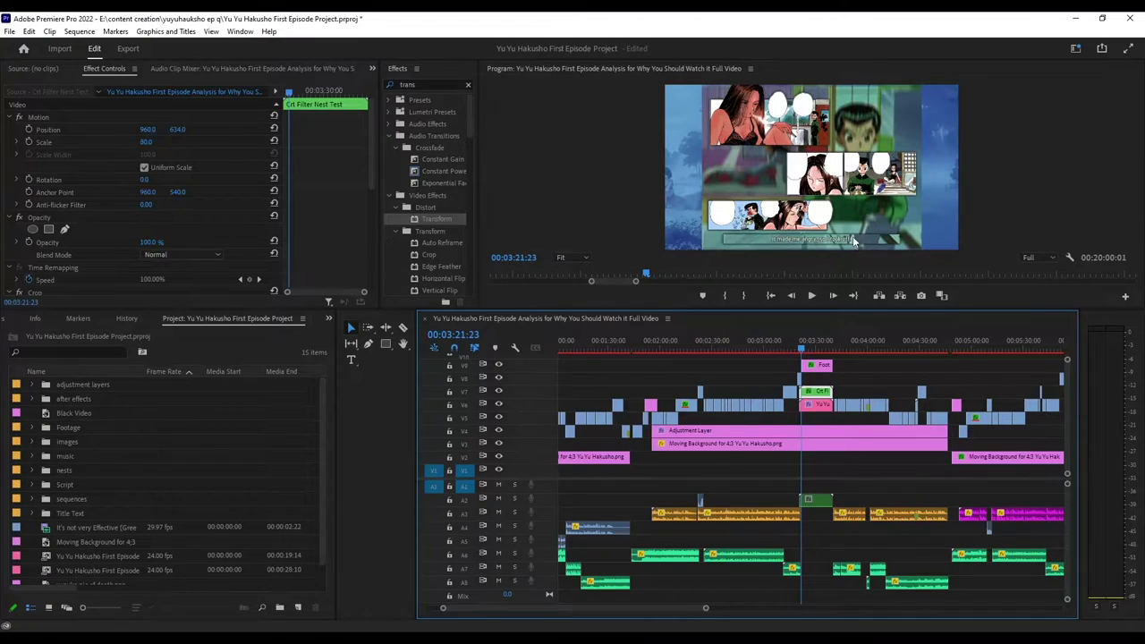
pyautogui.click(816, 405)
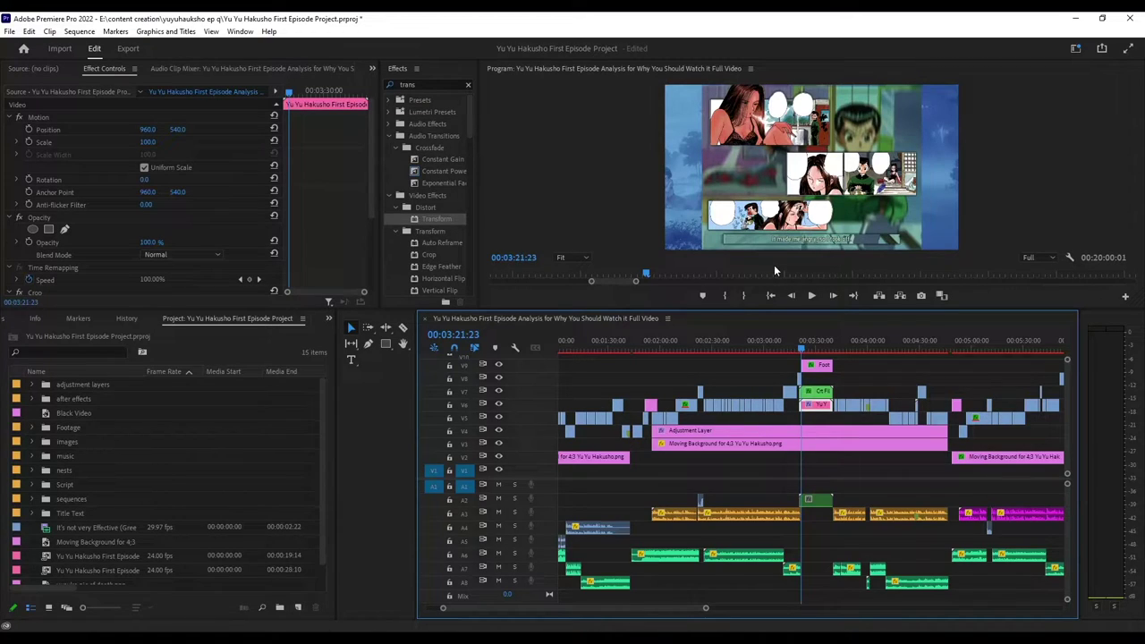
# Check the manga panel scene at 00:03:25:02 and play its opening from 00:03:22:08
pyautogui.click(808, 349)
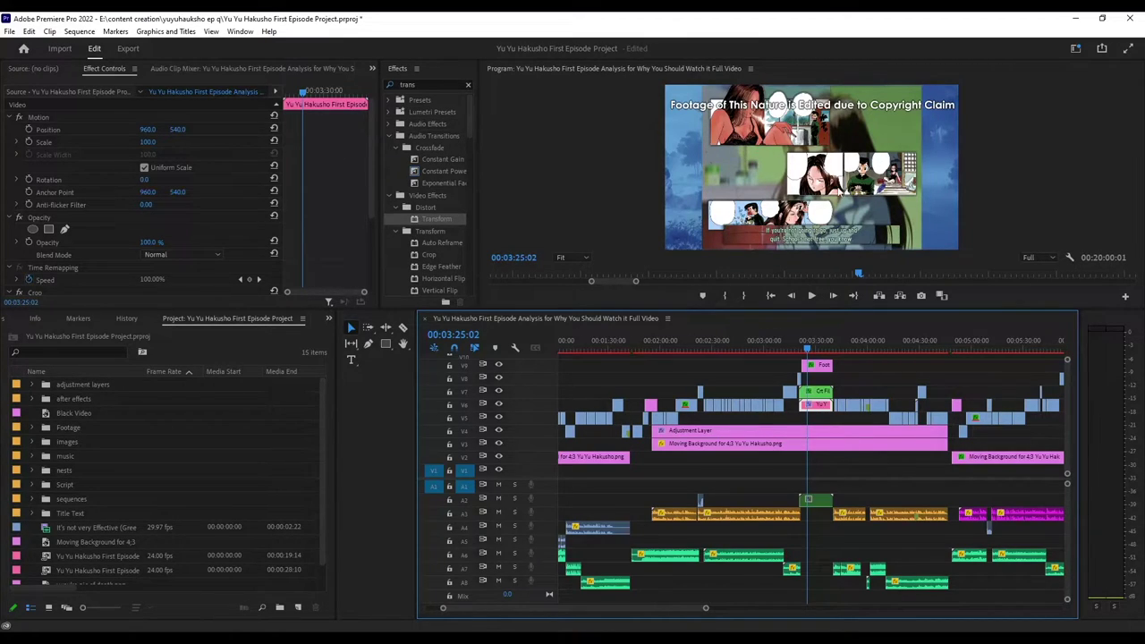
pyautogui.click(801, 347)
pyautogui.click(804, 345)
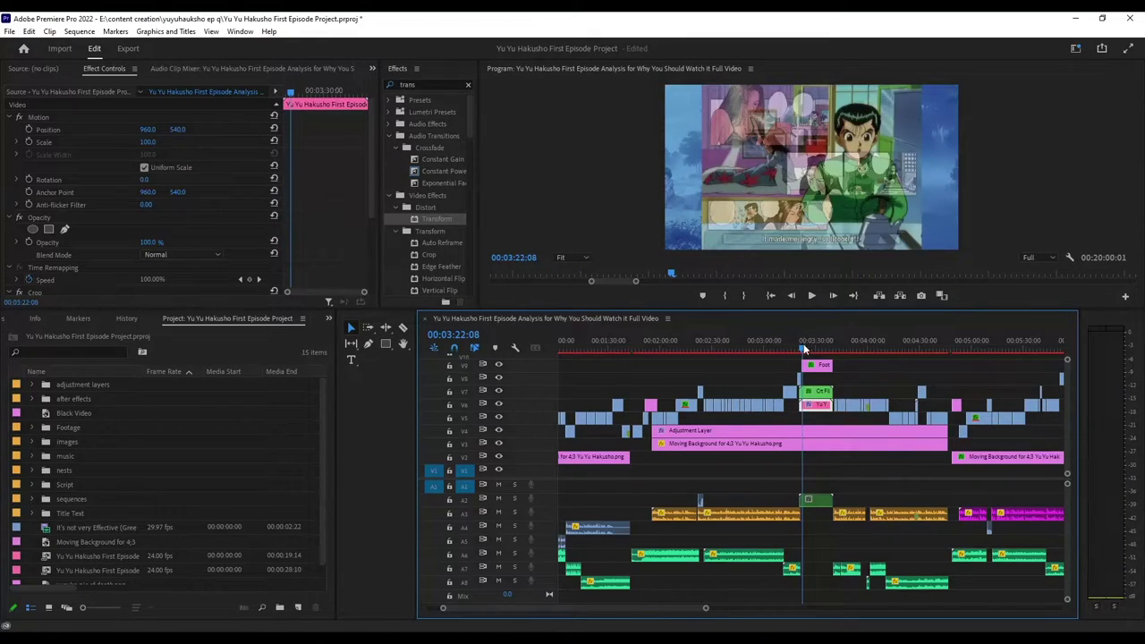
pyautogui.click(814, 296)
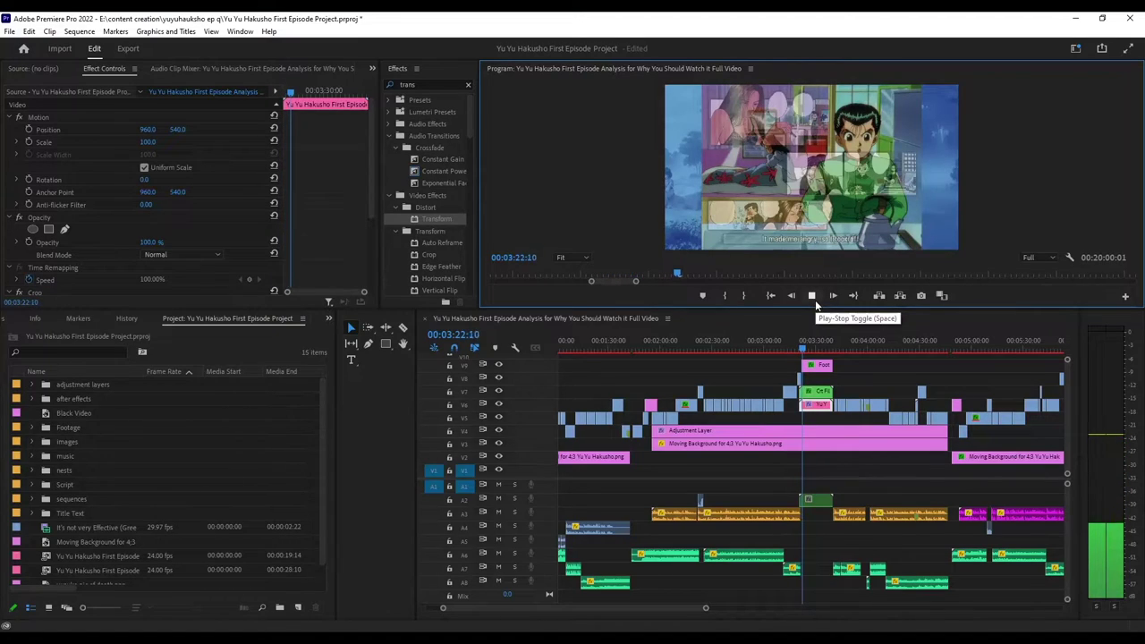
pyautogui.click(813, 298)
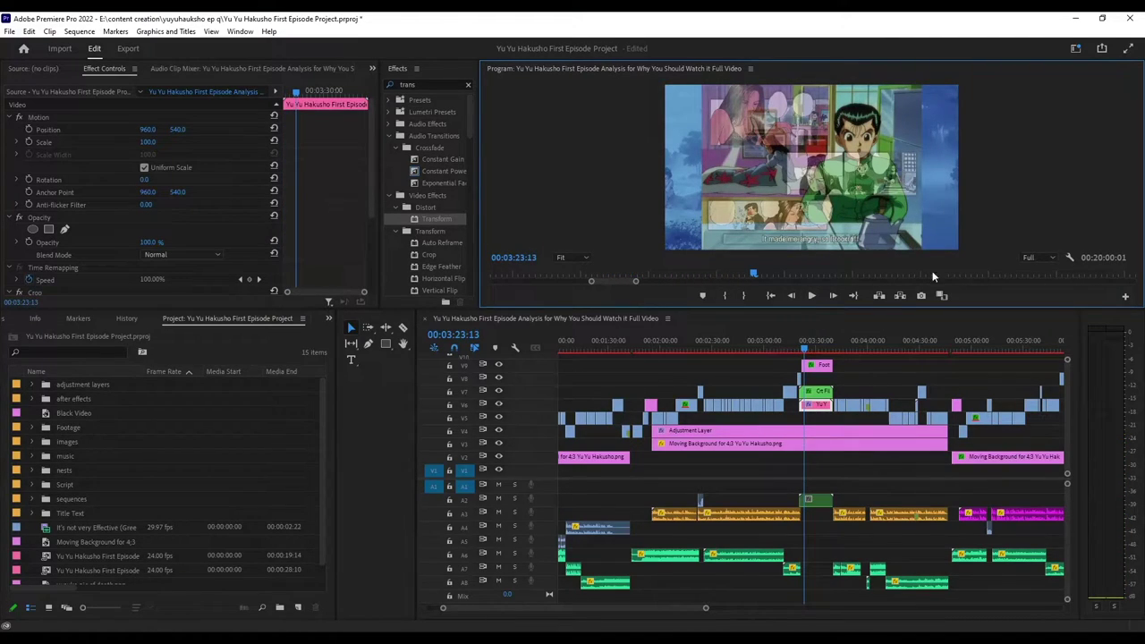
# Lower the playback resolution to 1/4, replay the manga panel scene from 00:03:21:15, and change the resolution to 1/2
pyautogui.click(1033, 260)
pyautogui.click(1030, 290)
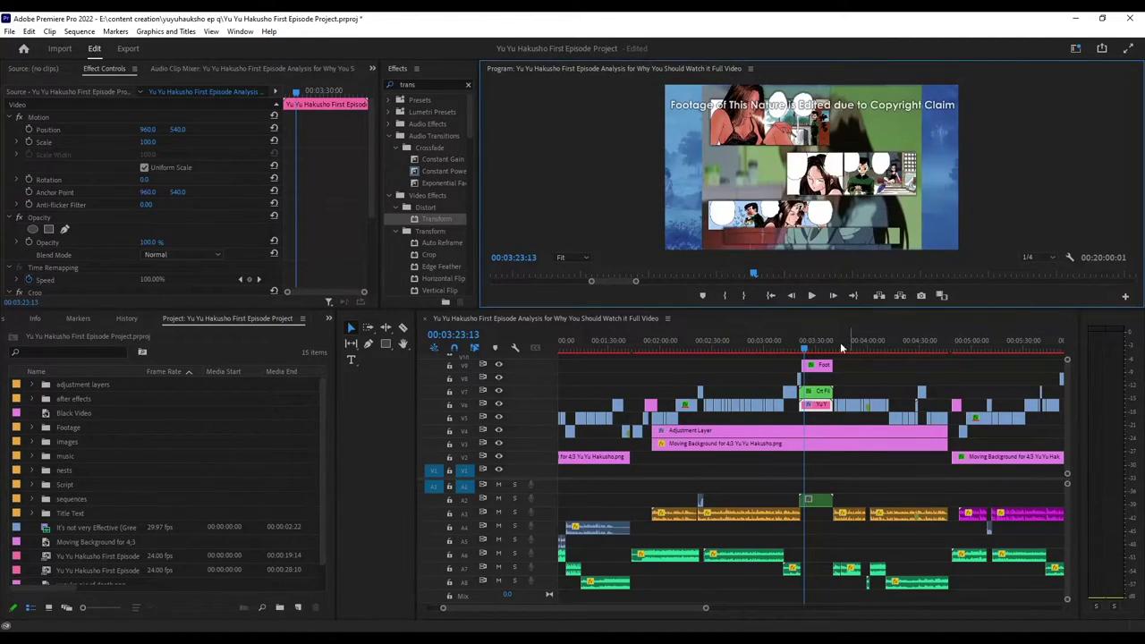
pyautogui.click(803, 350)
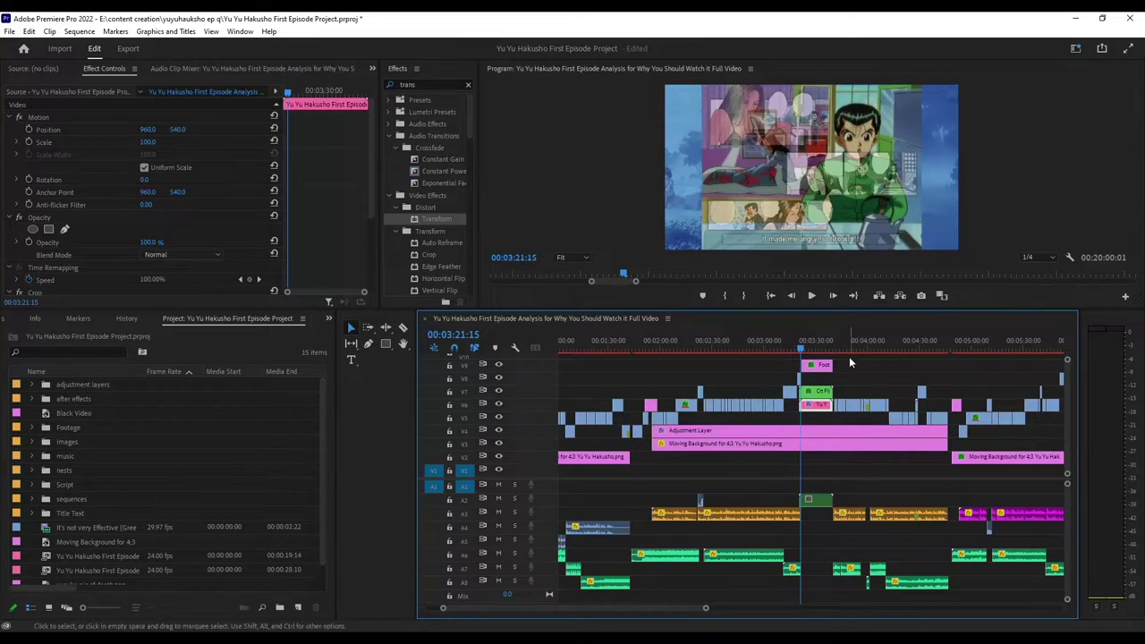
pyautogui.click(813, 295)
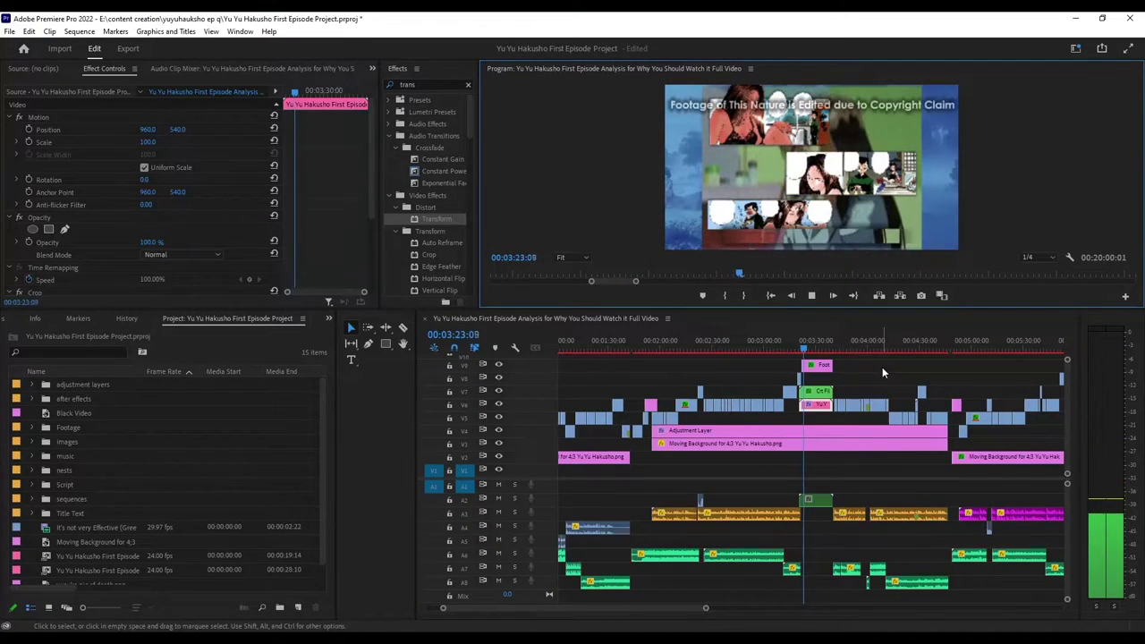
pyautogui.click(810, 296)
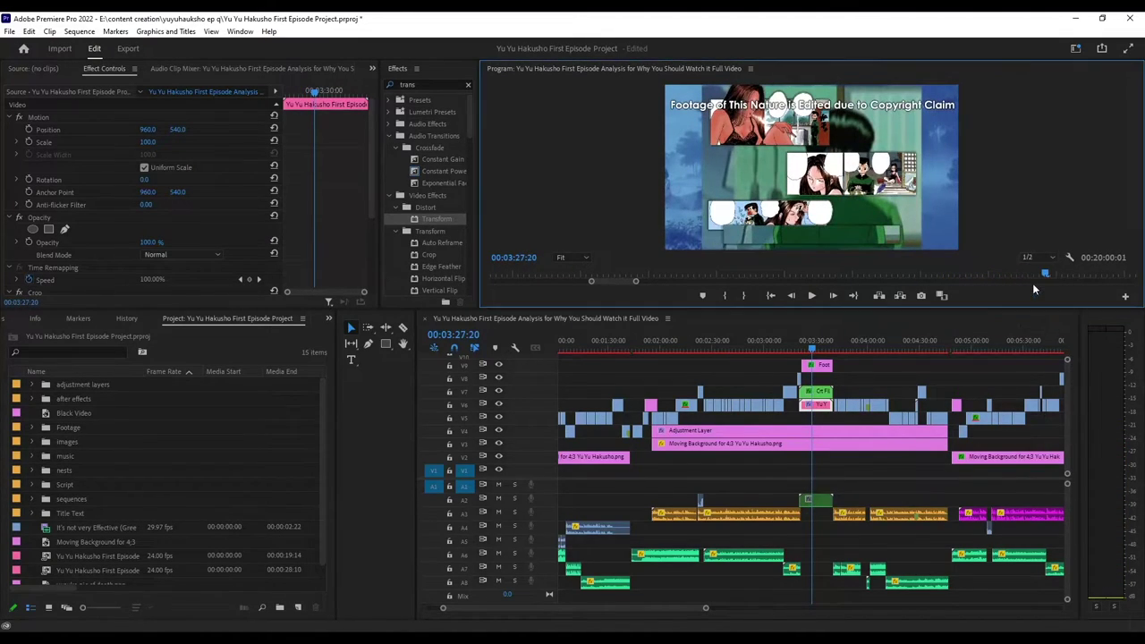
# Scrub through the rest of the manga panel scene past 00:03:38:12 and on to 00:04:01:15
pyautogui.click(815, 352)
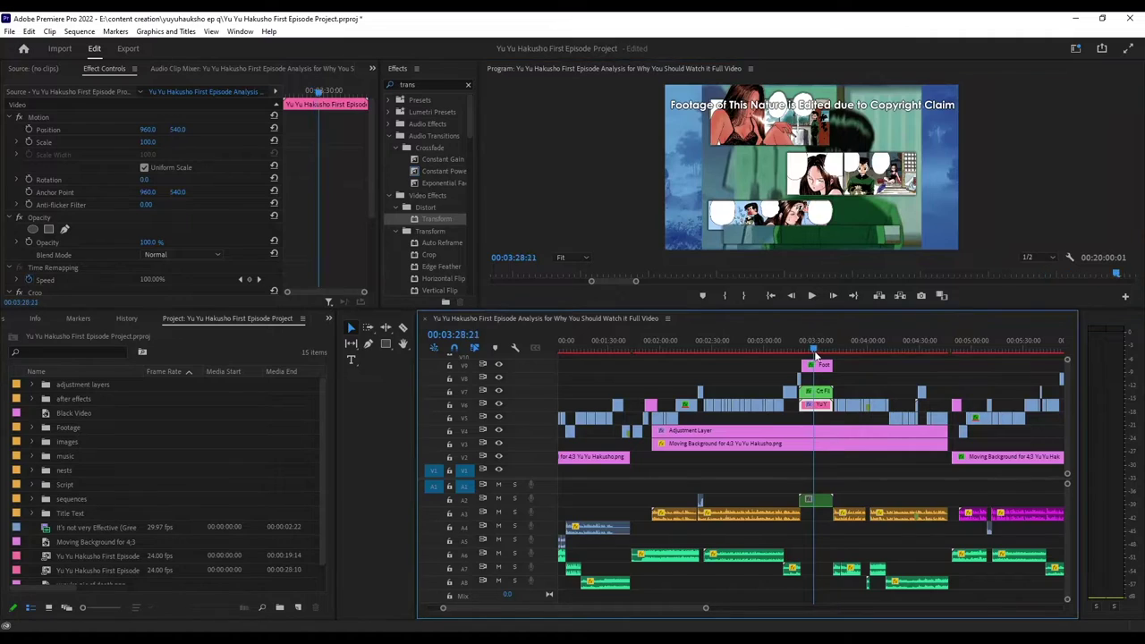
pyautogui.moveTo(815, 352); pyautogui.dragTo(828, 349)
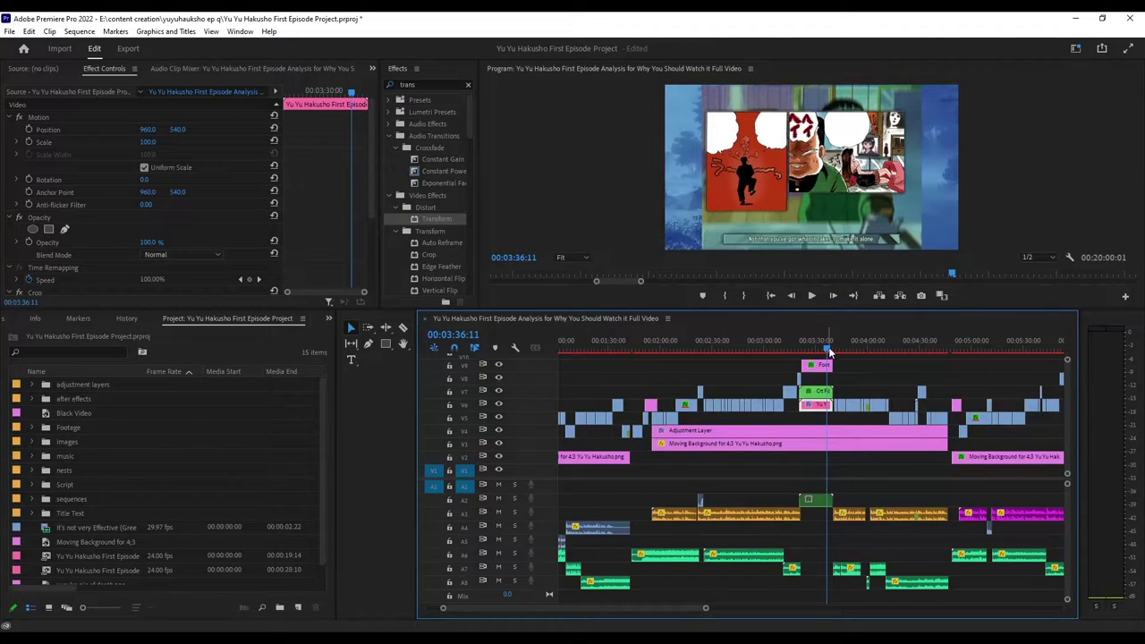
pyautogui.moveTo(827, 353); pyautogui.dragTo(831, 352)
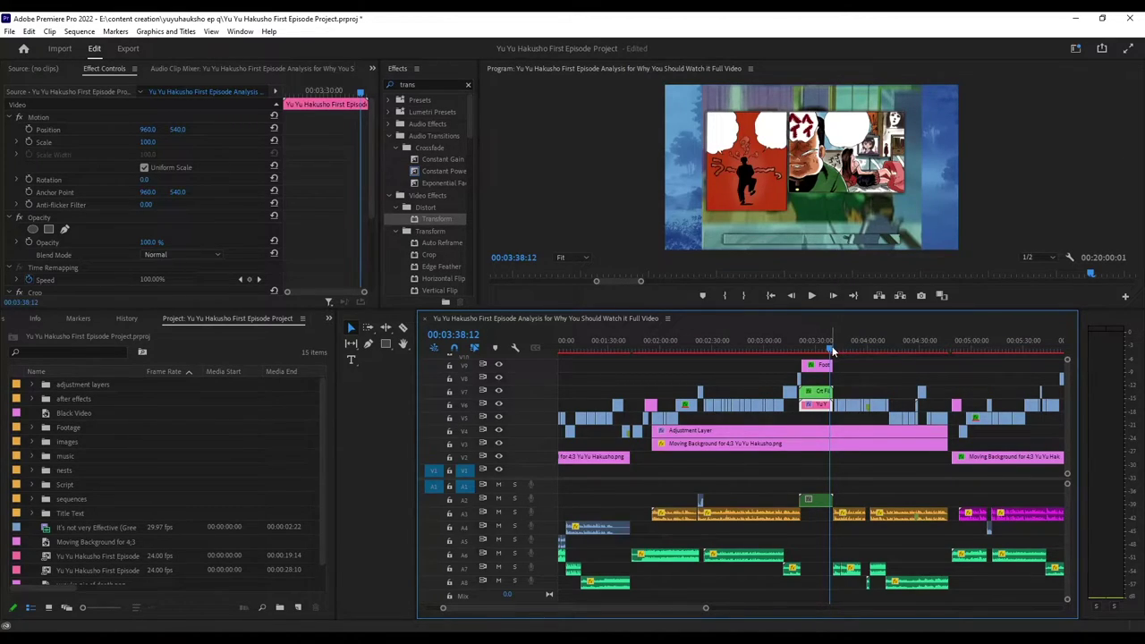
pyautogui.moveTo(832, 345); pyautogui.dragTo(873, 346)
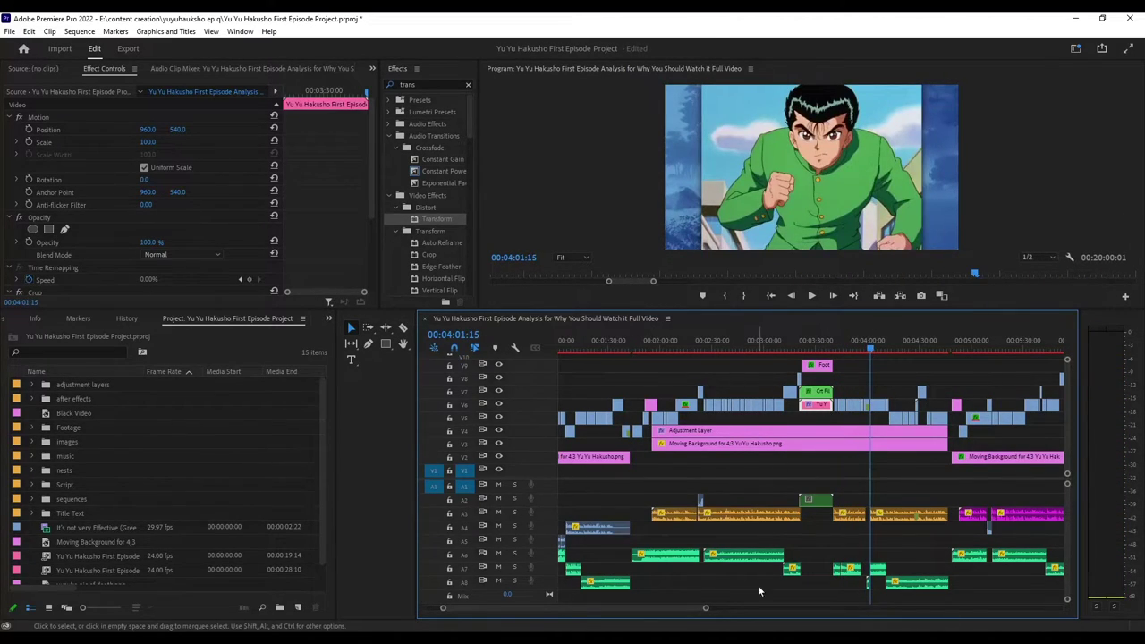
# Revisit the manga panel scene at 00:03:29:05 and scrub ahead through the following scenes to 00:04:27:06
pyautogui.moveTo(706, 609); pyautogui.dragTo(792, 610)
pyautogui.click(826, 586)
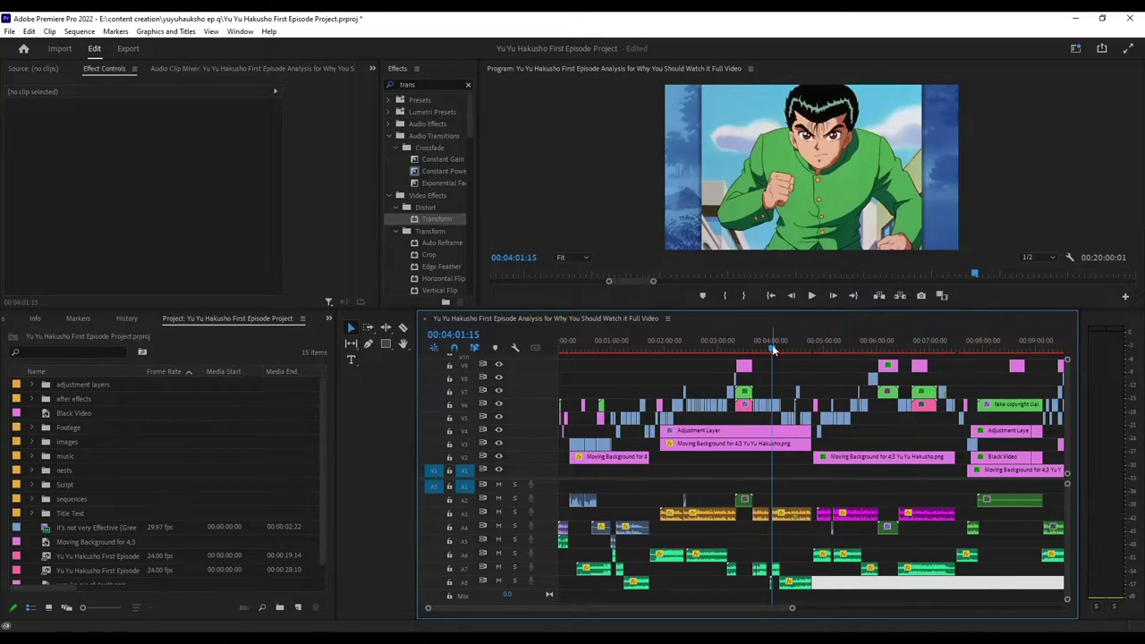
pyautogui.click(744, 344)
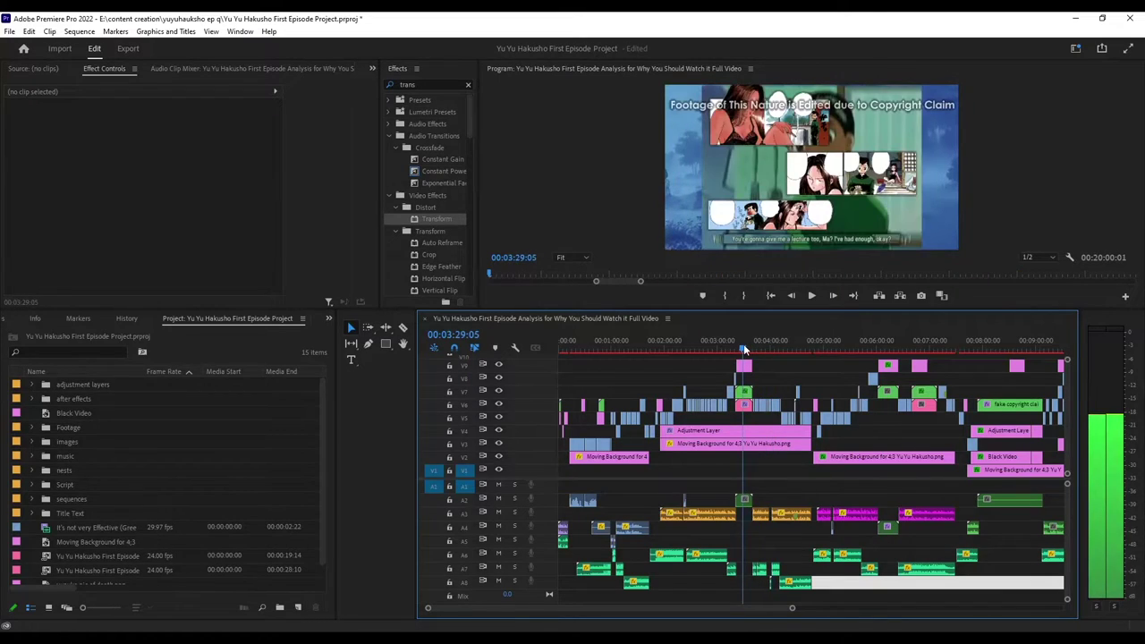
pyautogui.moveTo(743, 344); pyautogui.dragTo(796, 350)
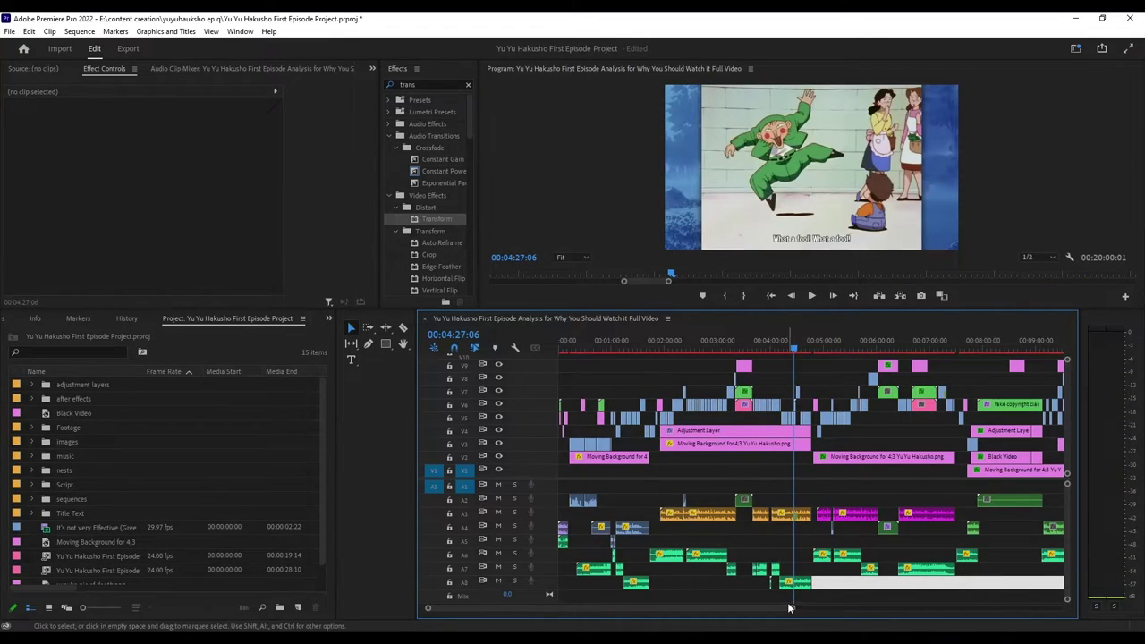
# Play the "It's not very effective" text box scene from 00:04:27:06 and return to its text animation at 00:04:28:13
pyautogui.moveTo(787, 607); pyautogui.dragTo(643, 611)
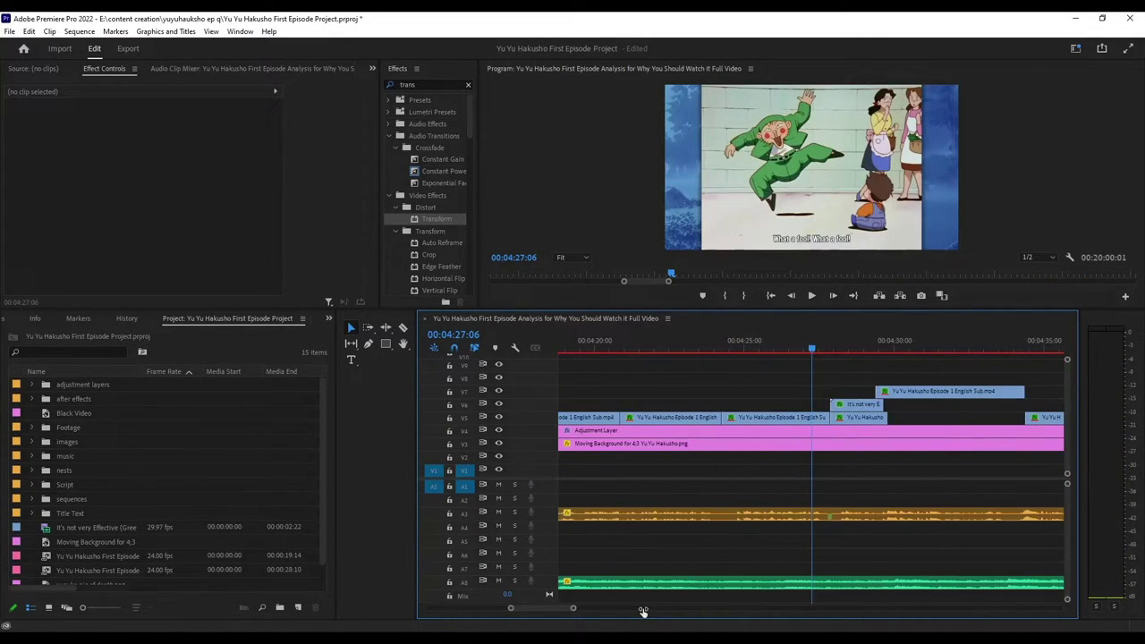
pyautogui.click(812, 296)
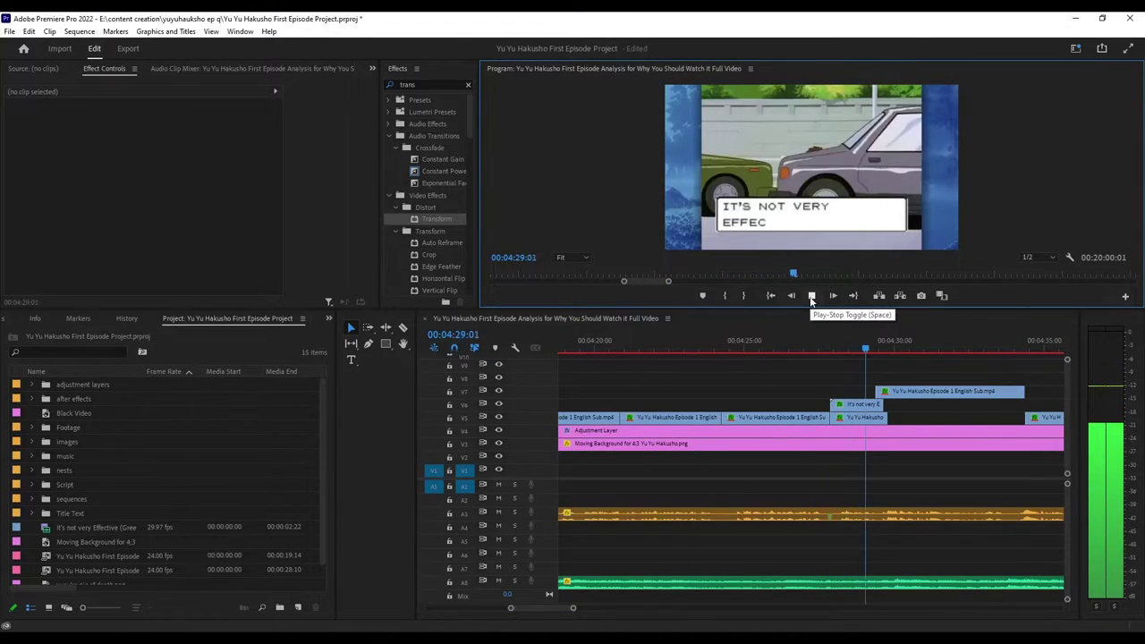
pyautogui.click(811, 296)
pyautogui.moveTo(883, 350); pyautogui.dragTo(856, 350)
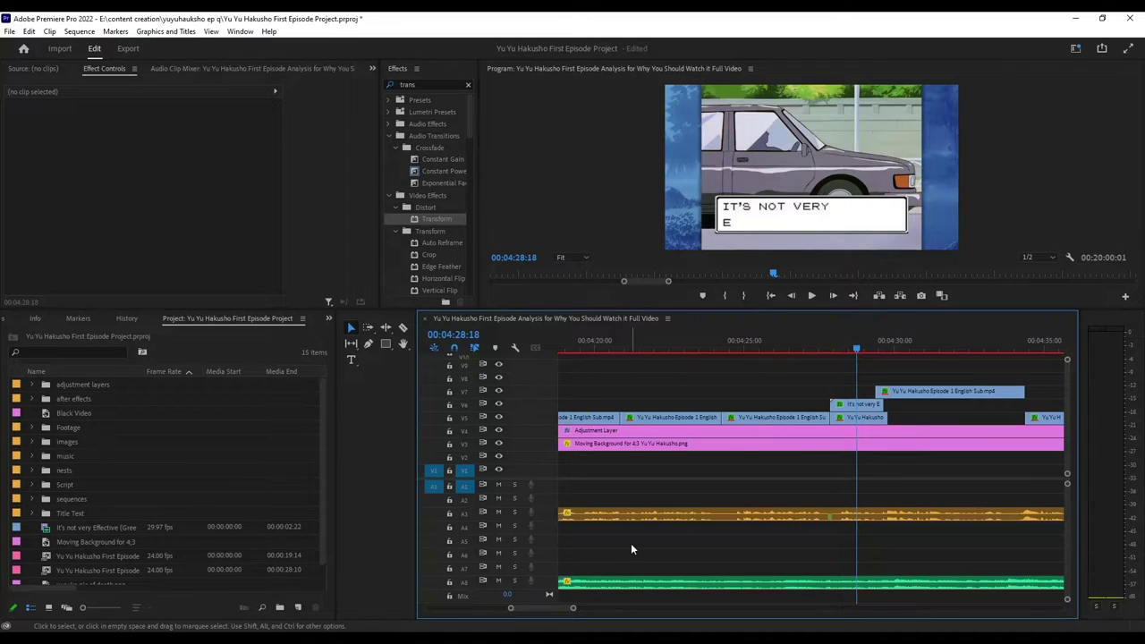
pyautogui.moveTo(572, 610); pyautogui.dragTo(601, 614)
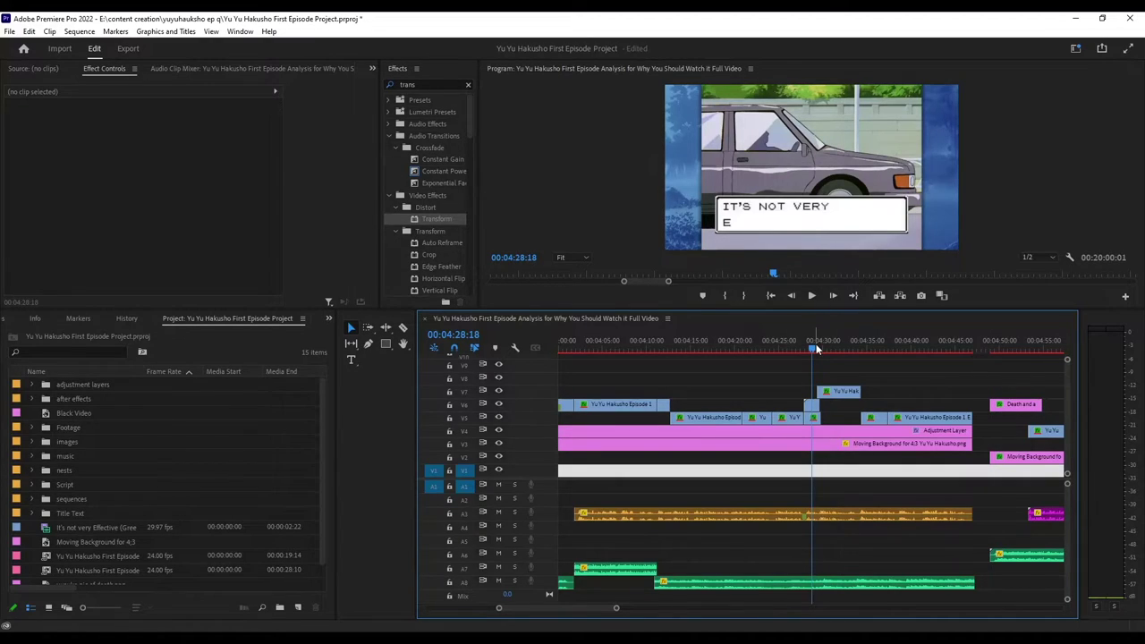
pyautogui.moveTo(814, 345); pyautogui.dragTo(811, 352)
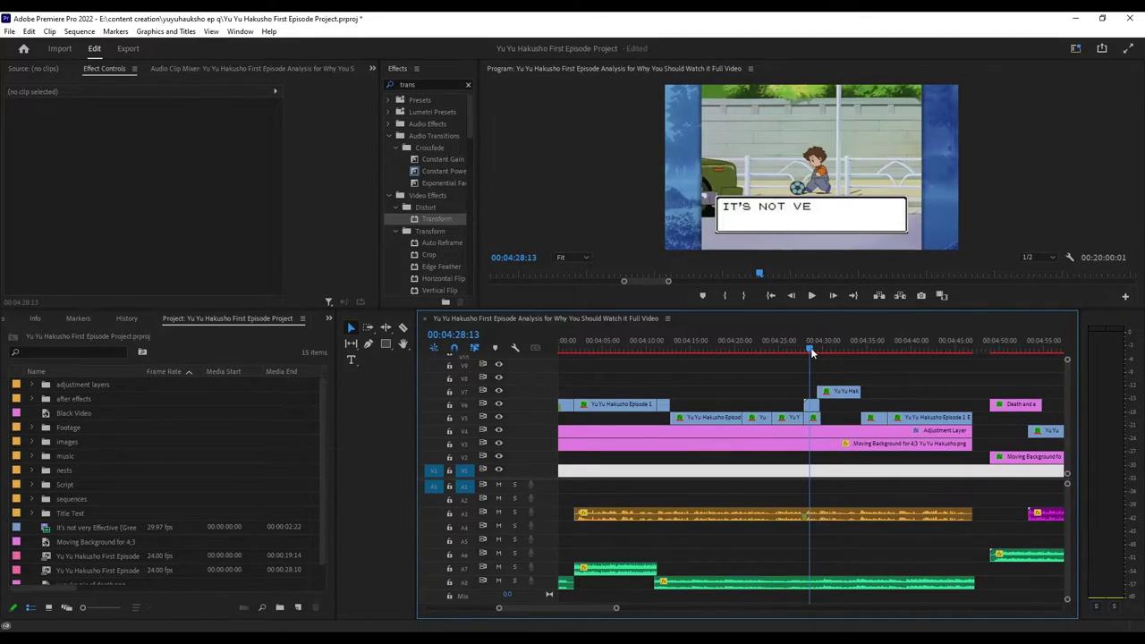
# Scrub ahead to 00:04:43:23 and play the end of the blue-background section through the cut to black
pyautogui.moveTo(811, 352); pyautogui.dragTo(947, 356)
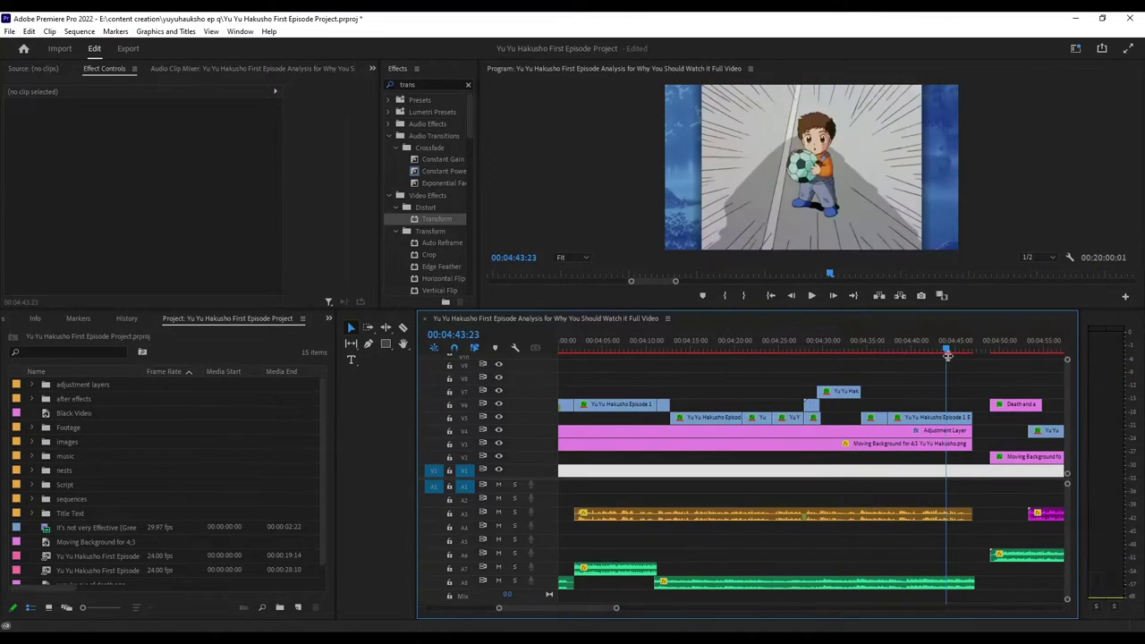
pyautogui.click(812, 295)
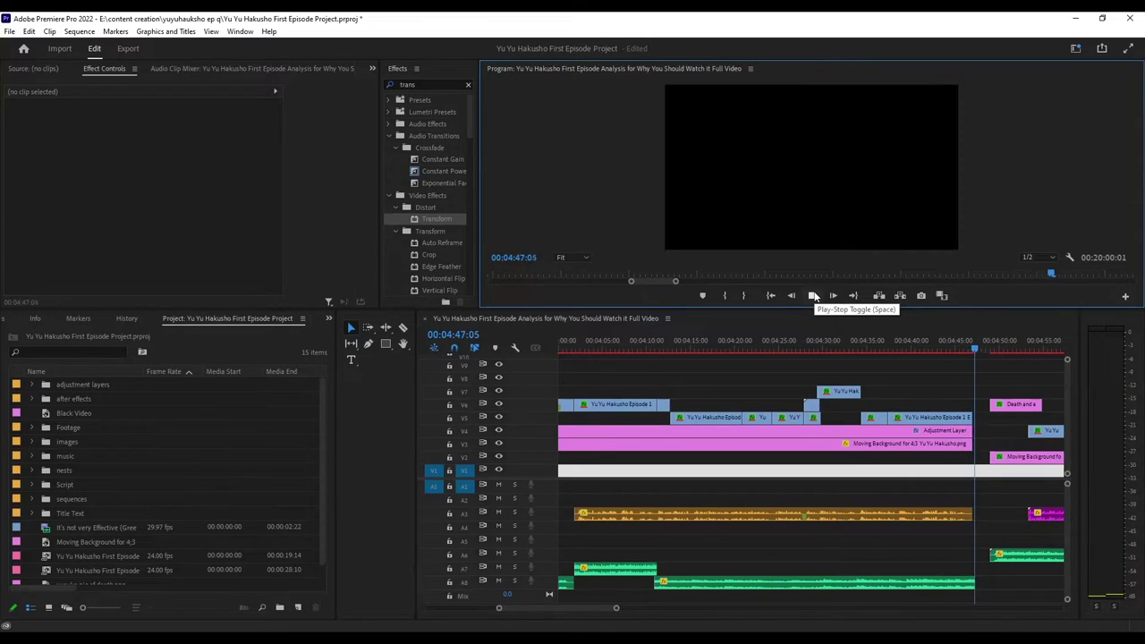
pyautogui.click(814, 296)
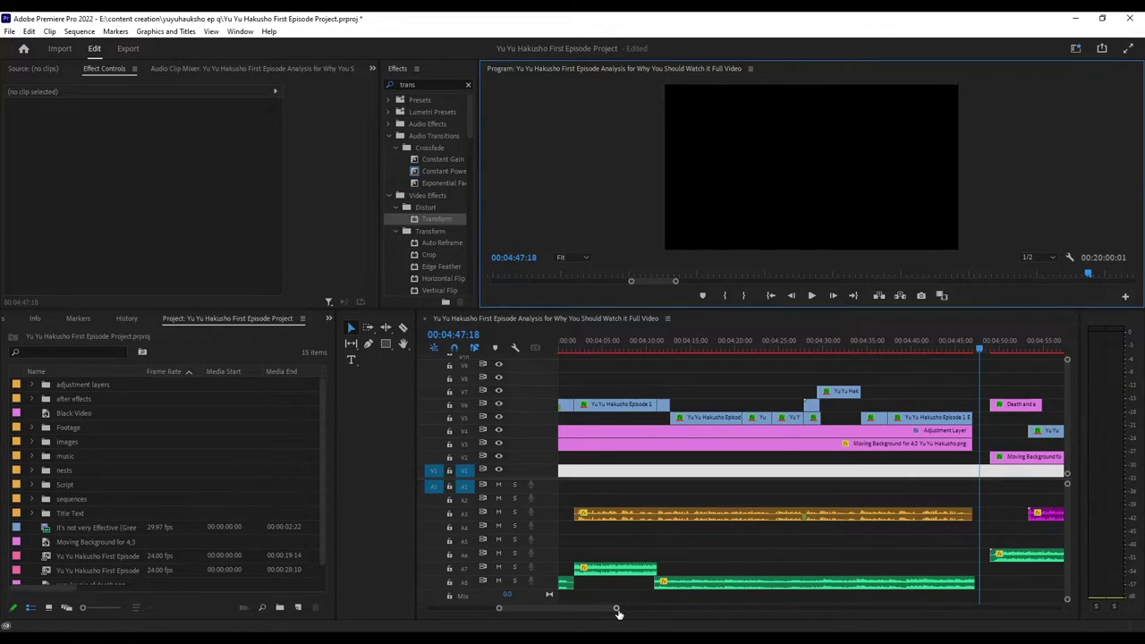
# Check the "Death and a Depressed Perception" title at 00:04:51:02 and scrub on to the scene at 00:04:56:21
pyautogui.moveTo(617, 609); pyautogui.dragTo(646, 609)
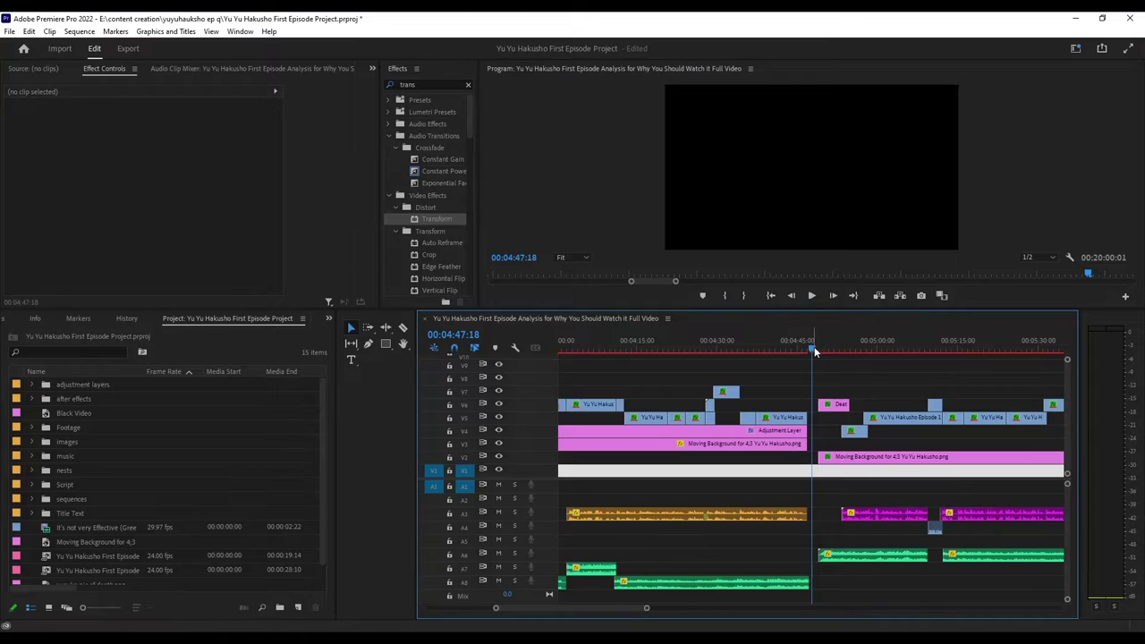
pyautogui.moveTo(814, 351); pyautogui.dragTo(830, 351)
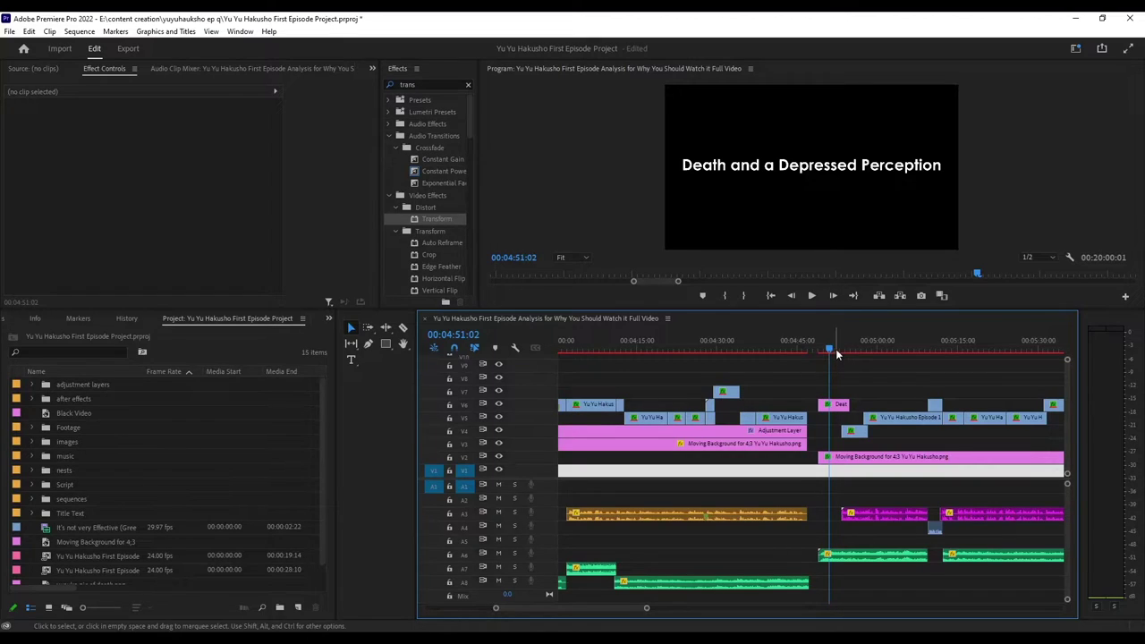
pyautogui.moveTo(832, 350); pyautogui.dragTo(863, 340)
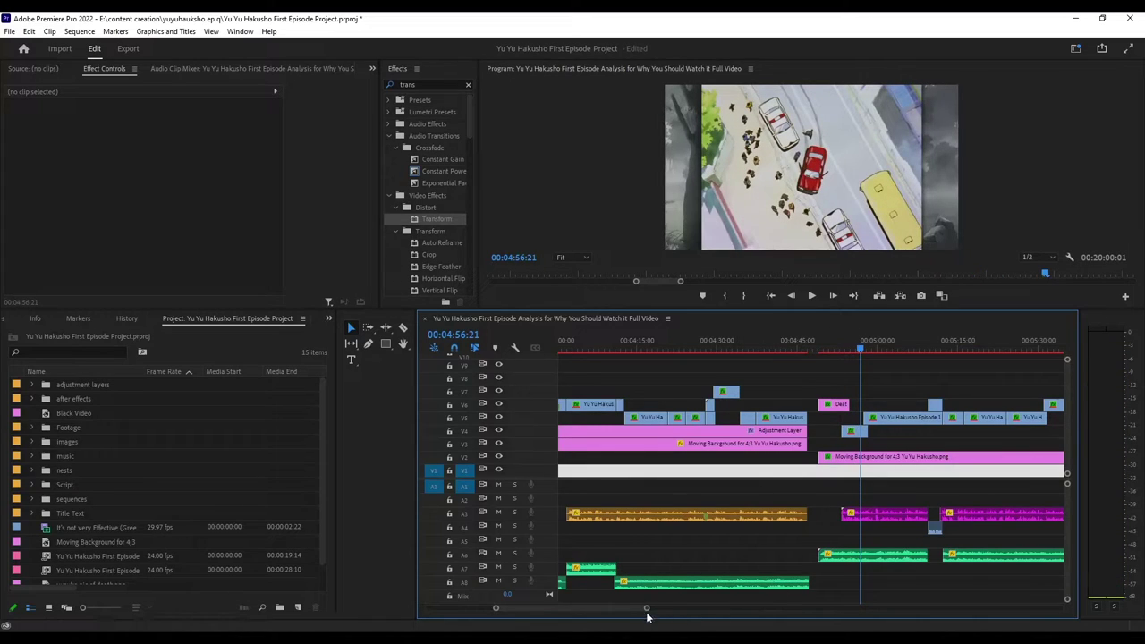
# Scrub through the grey-background section from its start to the copyright-edited scene at 00:06:05:19
pyautogui.moveTo(646, 611); pyautogui.dragTo(685, 608)
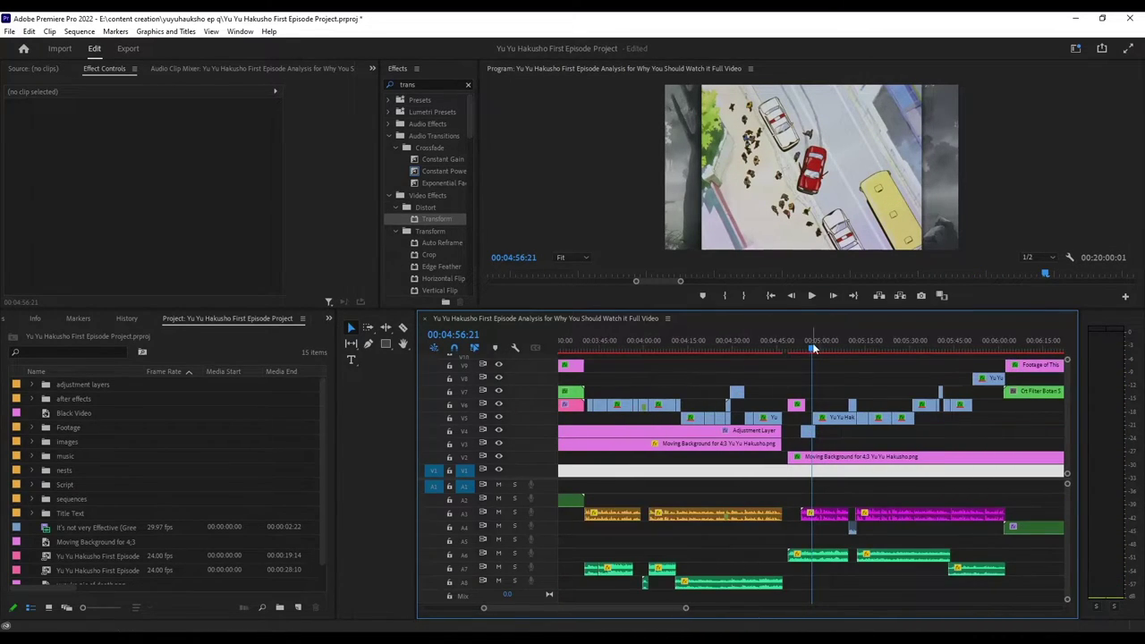
pyautogui.moveTo(812, 343); pyautogui.dragTo(782, 354)
pyautogui.moveTo(788, 353); pyautogui.dragTo(1020, 383)
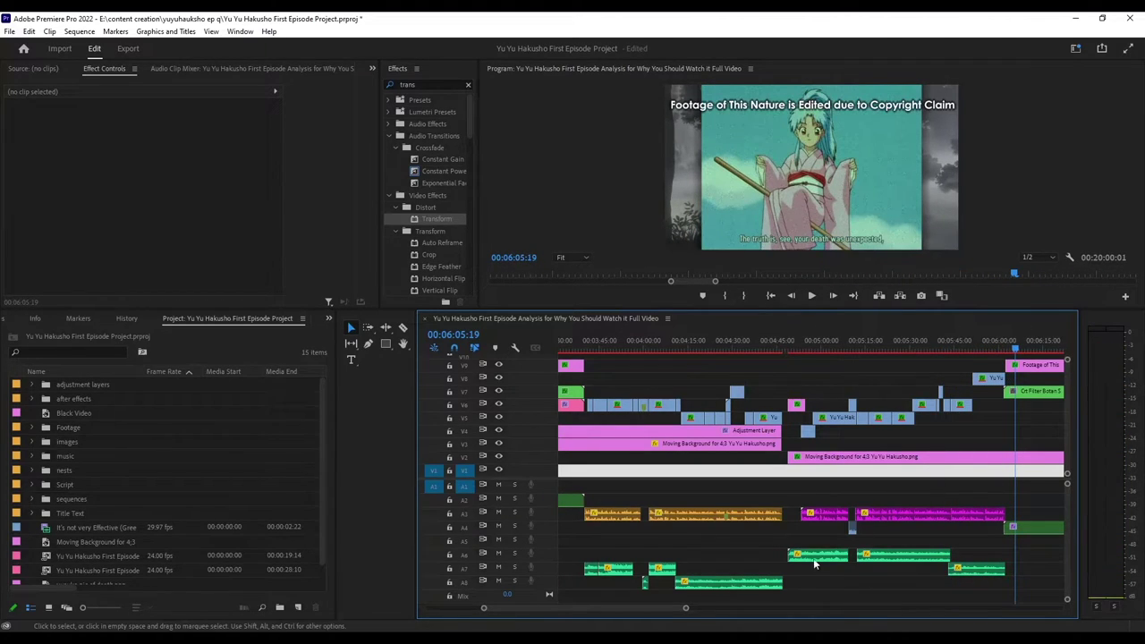
# Move ahead to 00:06:40:08 and play the opening of the next copyright-edited manga panel scene
pyautogui.moveTo(686, 609); pyautogui.dragTo(728, 614)
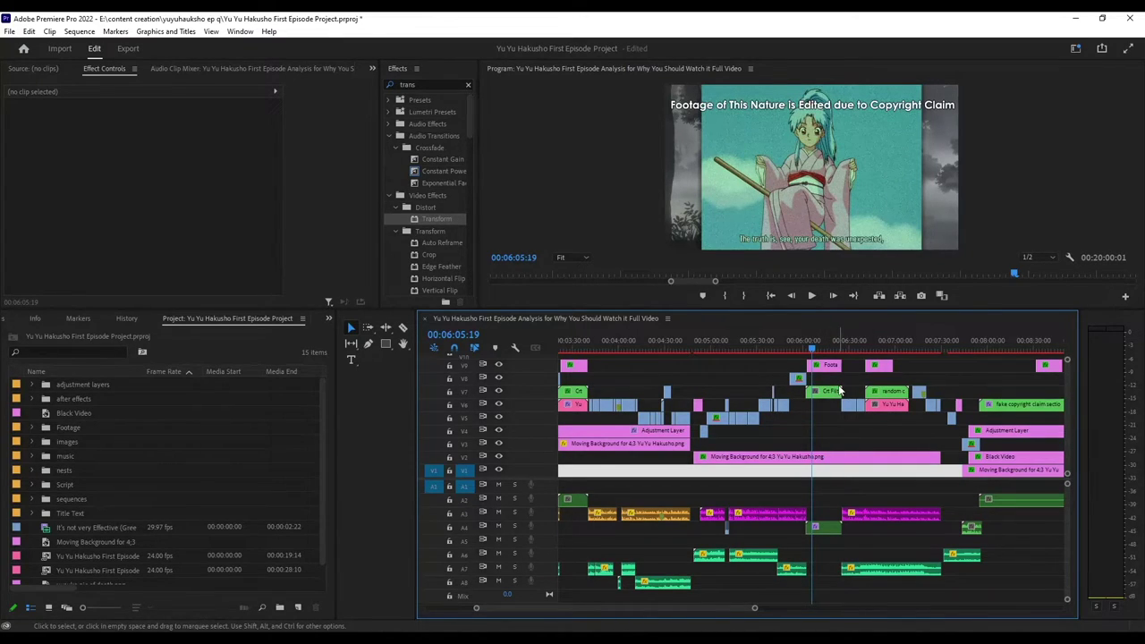
pyautogui.moveTo(812, 345); pyautogui.dragTo(865, 347)
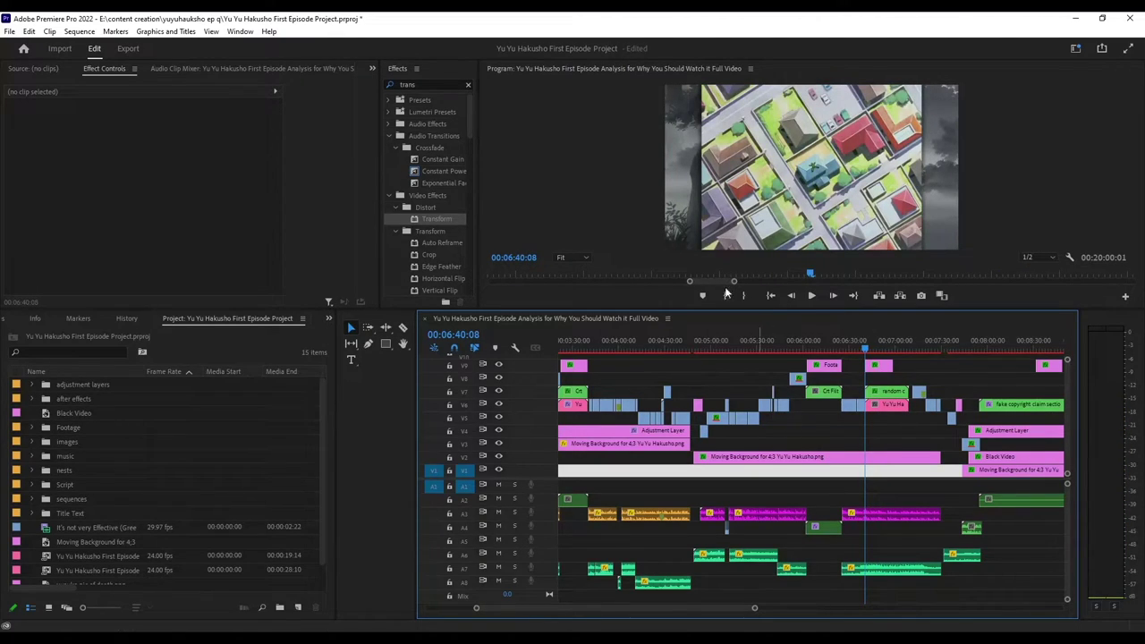
pyautogui.click(812, 296)
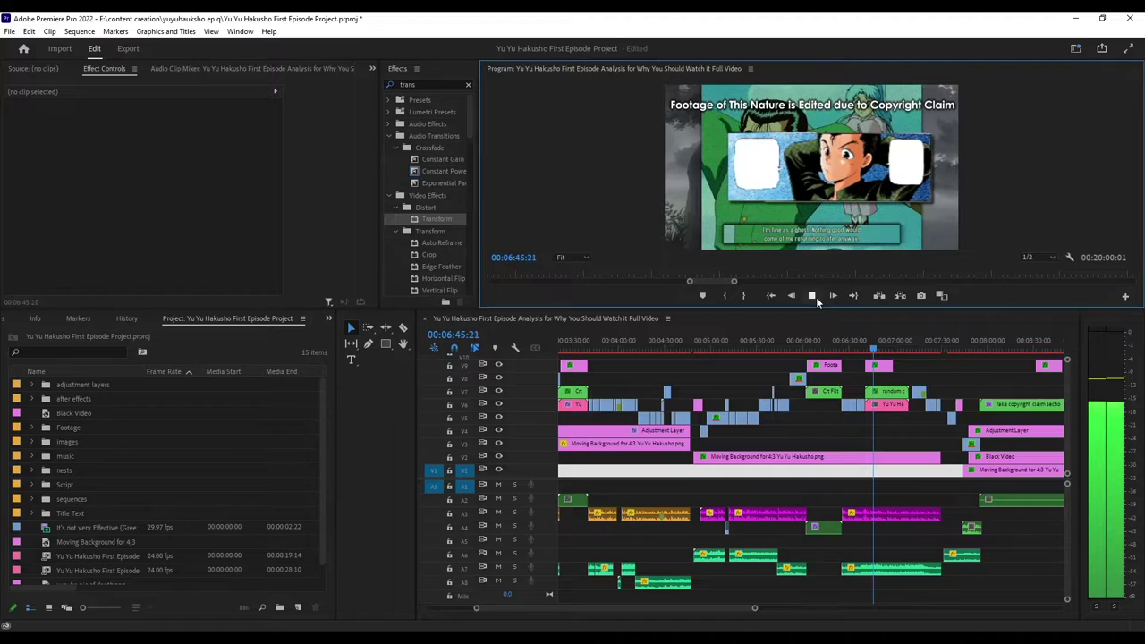
pyautogui.click(816, 297)
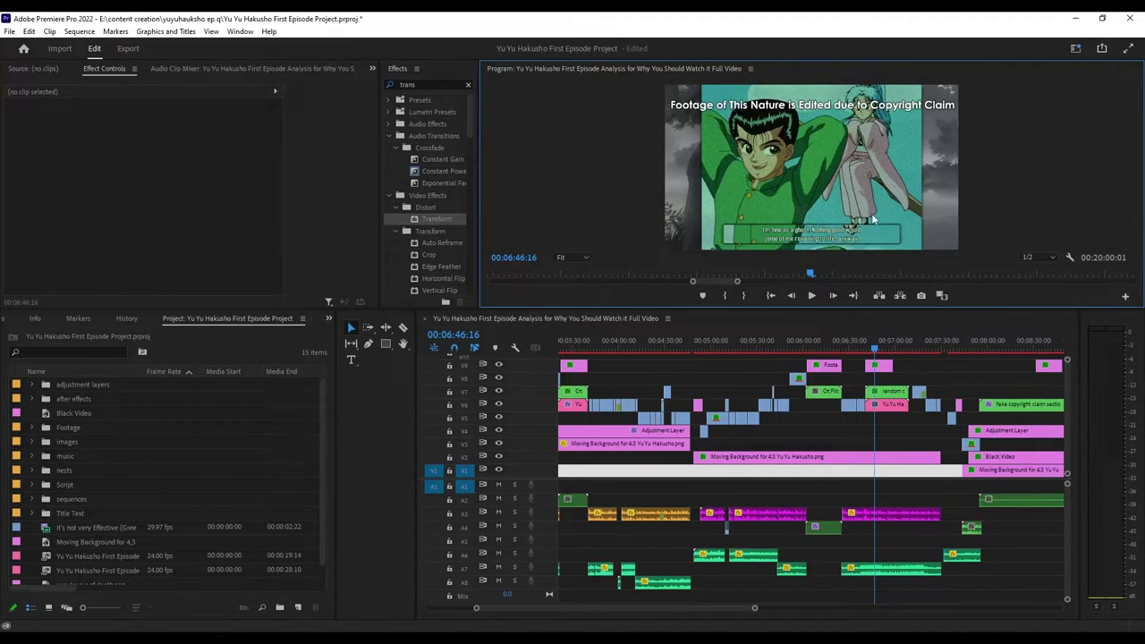
# Continue playing the manga panel scene from 00:06:46:16, pausing at 00:06:49:16 and stopping at 00:06:54:11
pyautogui.click(961, 383)
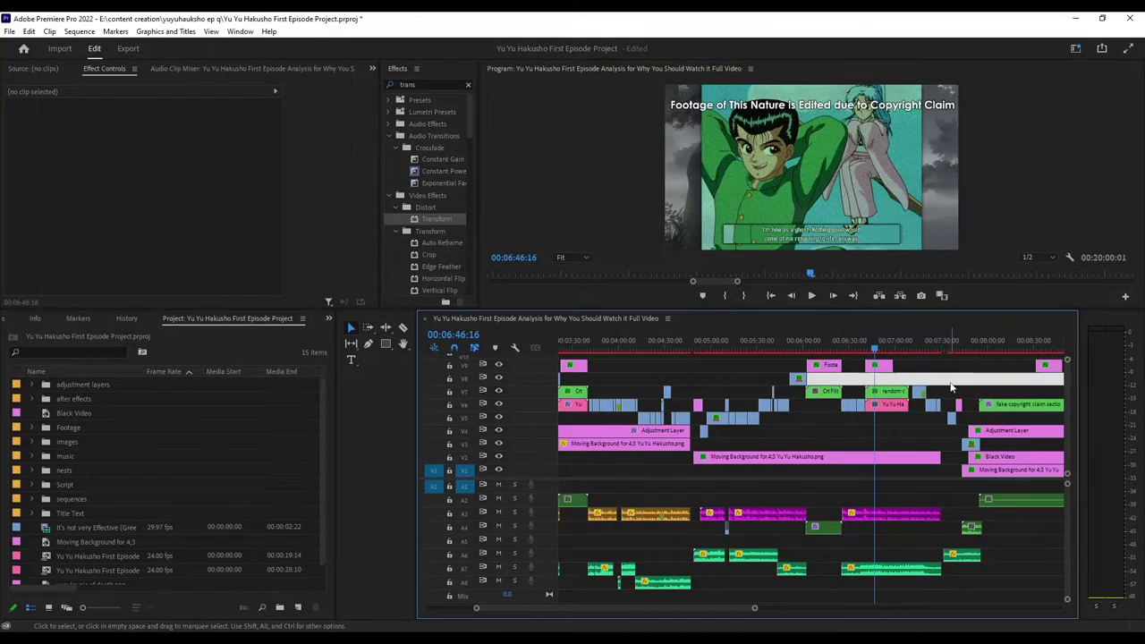
pyautogui.click(952, 368)
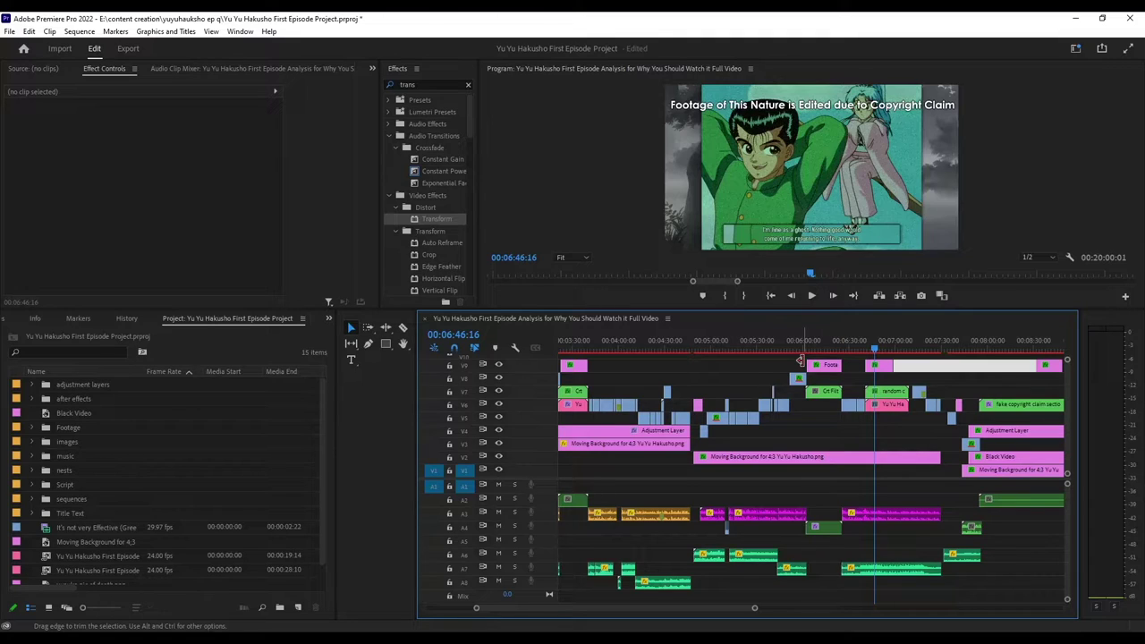
pyautogui.click(813, 297)
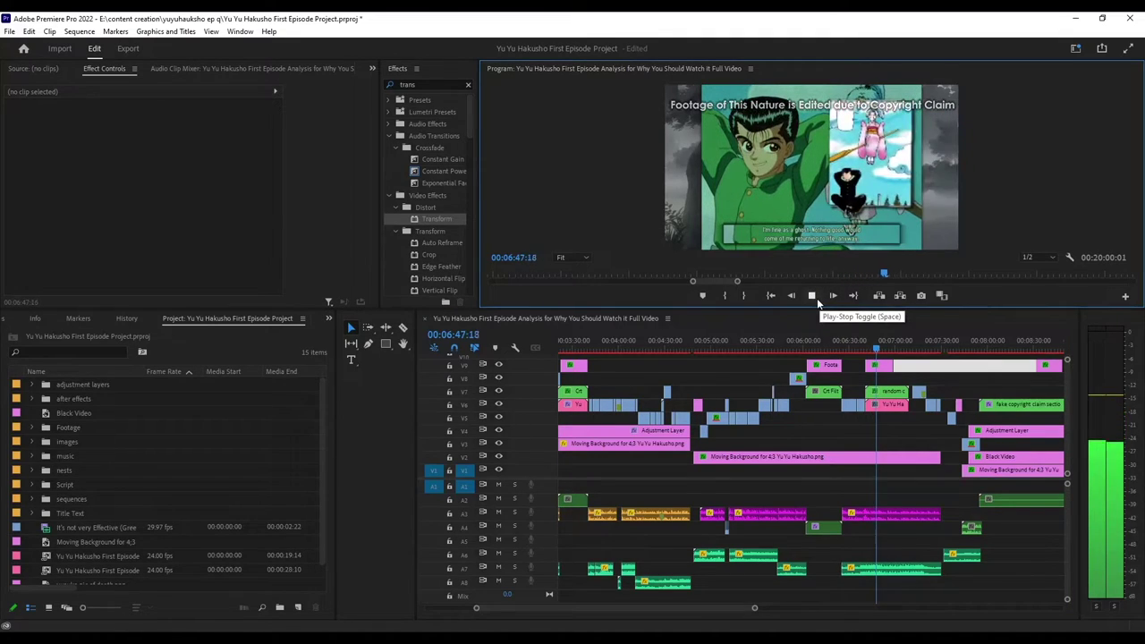
pyautogui.click(816, 300)
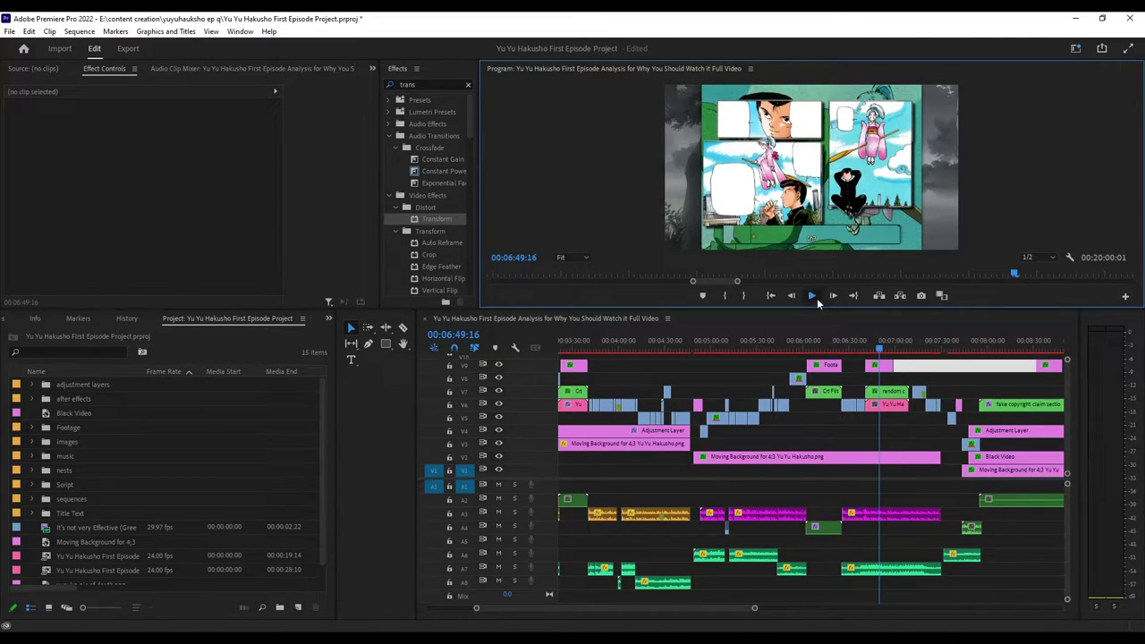
pyautogui.click(817, 298)
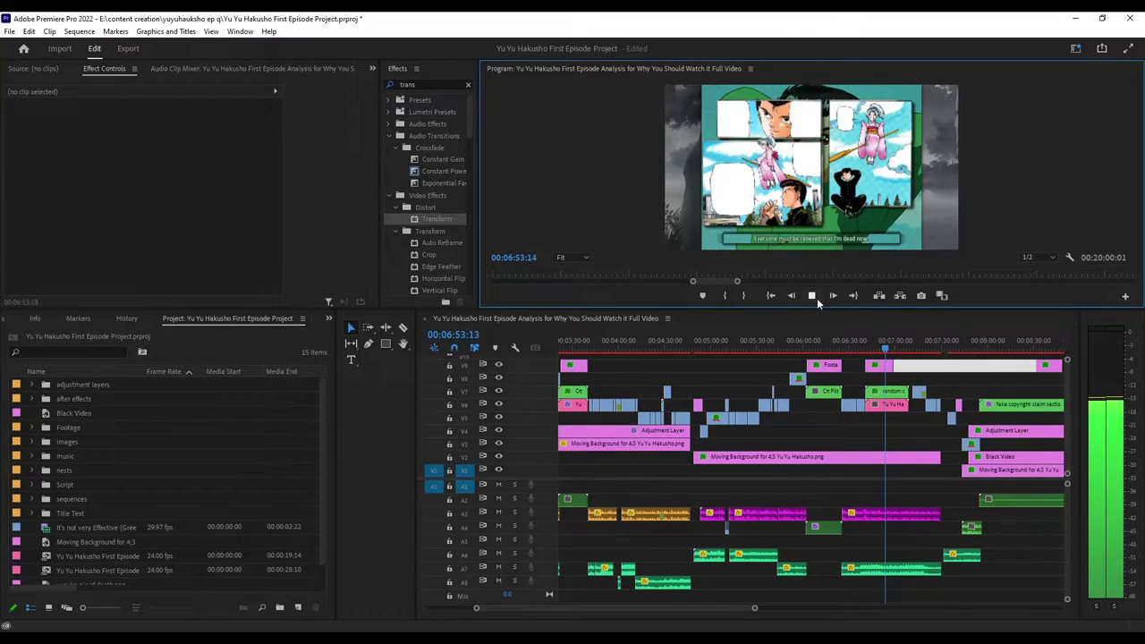
pyautogui.click(817, 298)
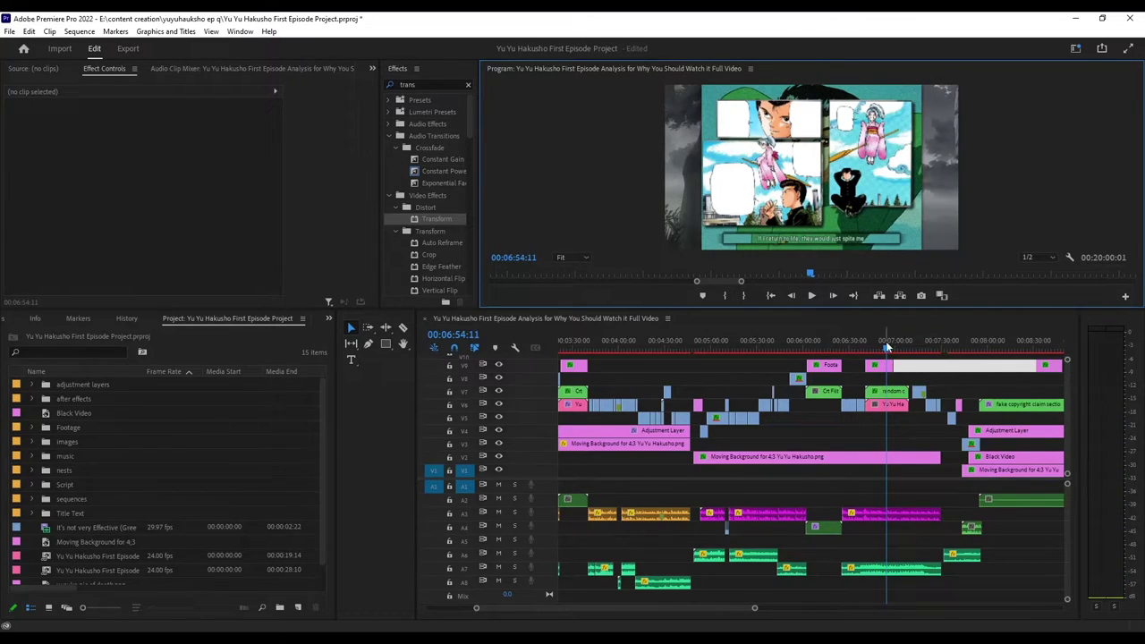
# Scrub to the section break at 00:07:31:13 and play the rooftop shot from 00:07:33:19
pyautogui.moveTo(888, 352); pyautogui.dragTo(944, 352)
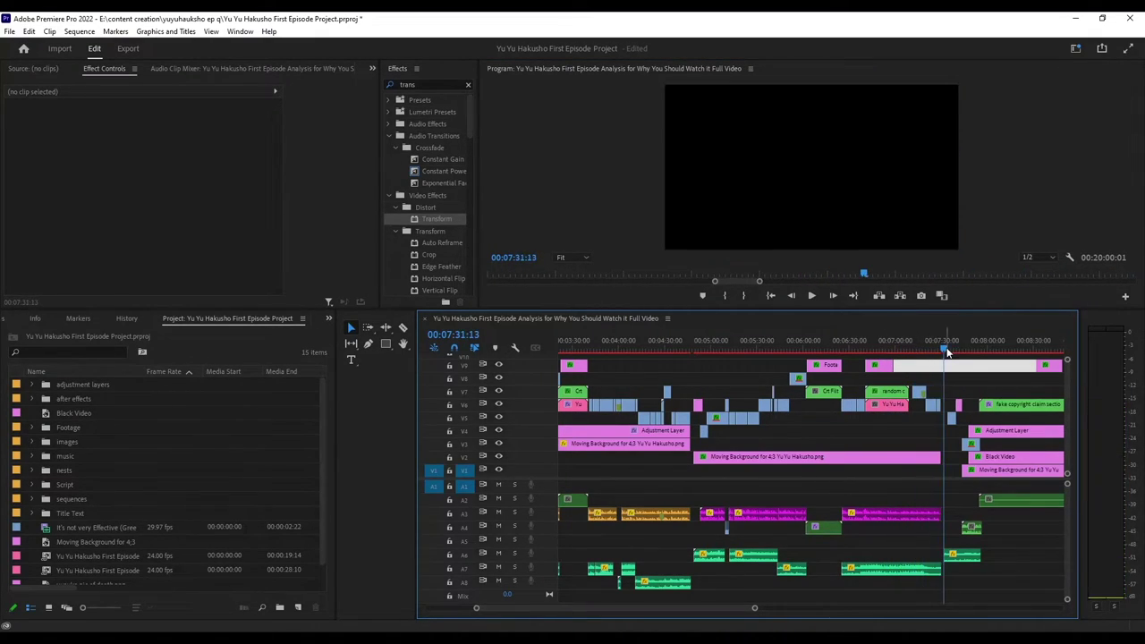
pyautogui.moveTo(757, 612); pyautogui.dragTo(793, 611)
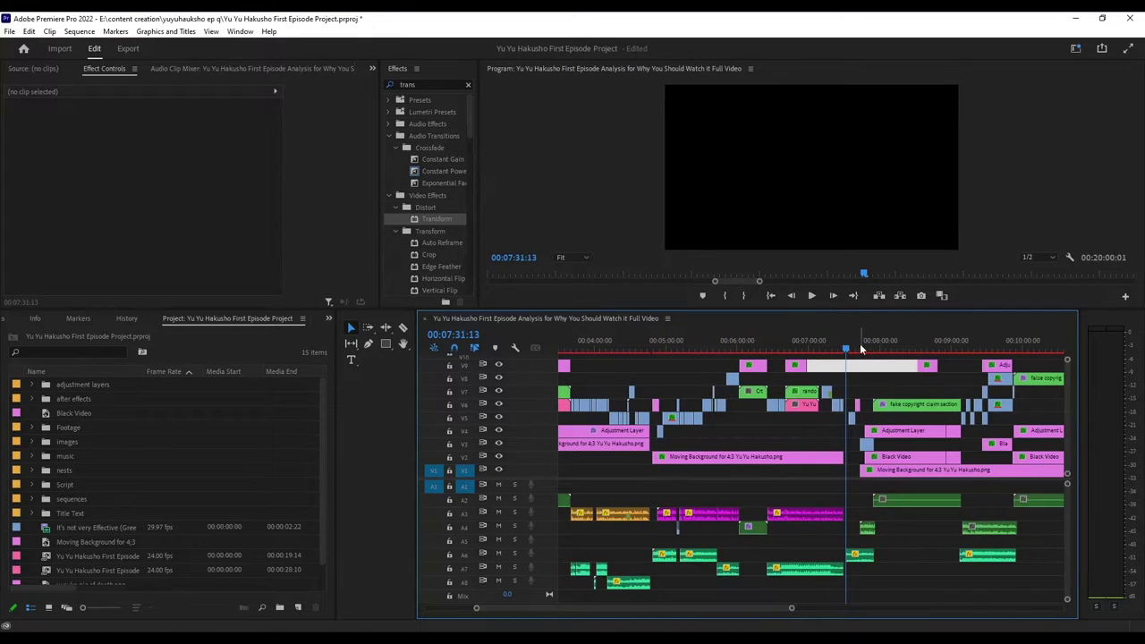
pyautogui.moveTo(848, 352); pyautogui.dragTo(849, 354)
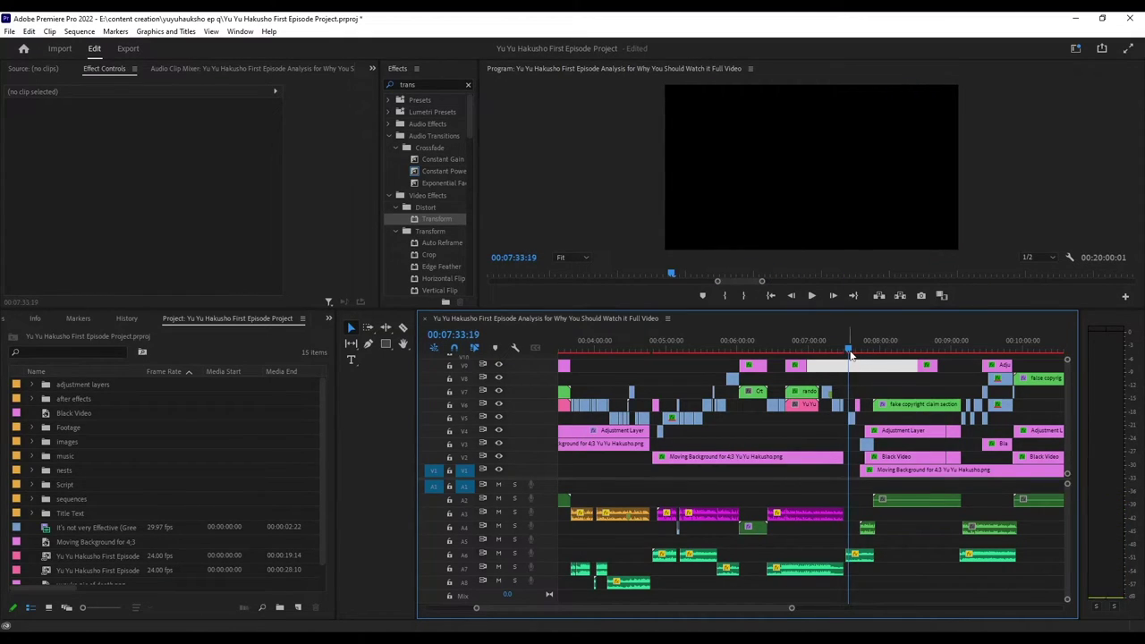
pyautogui.click(814, 299)
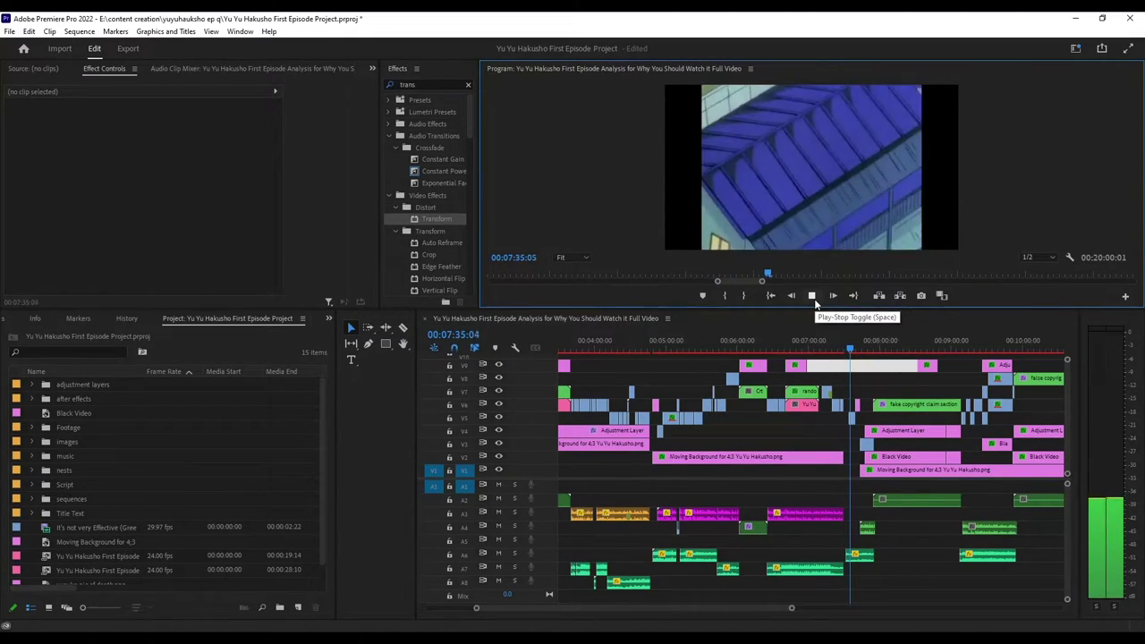
pyautogui.click(813, 298)
# Inspect the rooftop clip's Transform effect, including its position and scale keyframes at 00:07:37:06 and its shutter angle
pyautogui.click(852, 418)
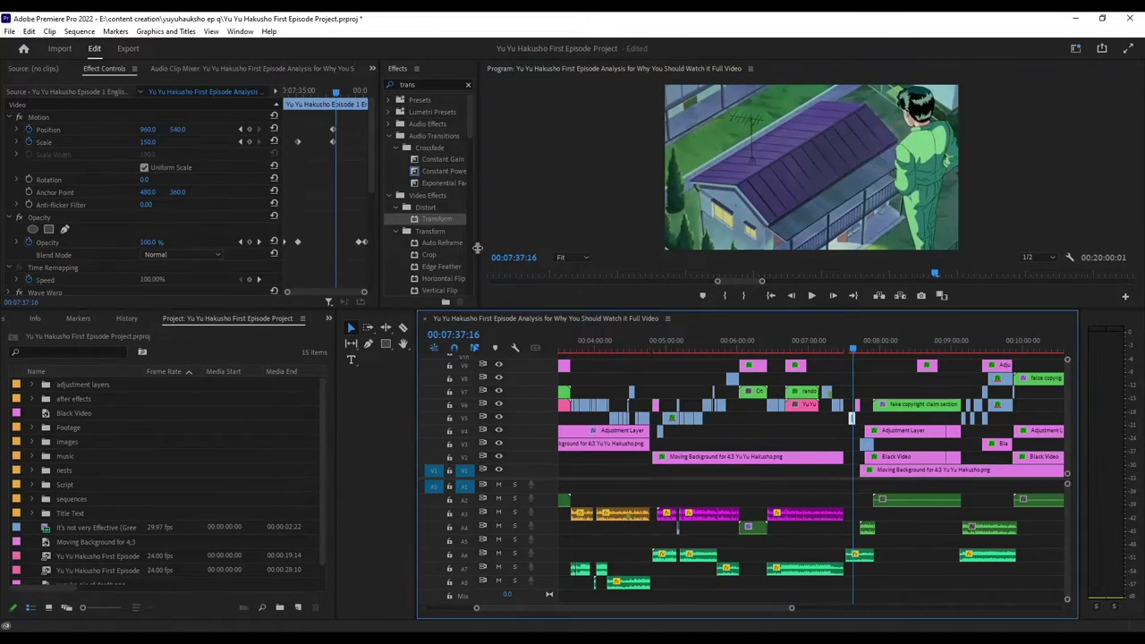
pyautogui.scroll(-4, 308, 196)
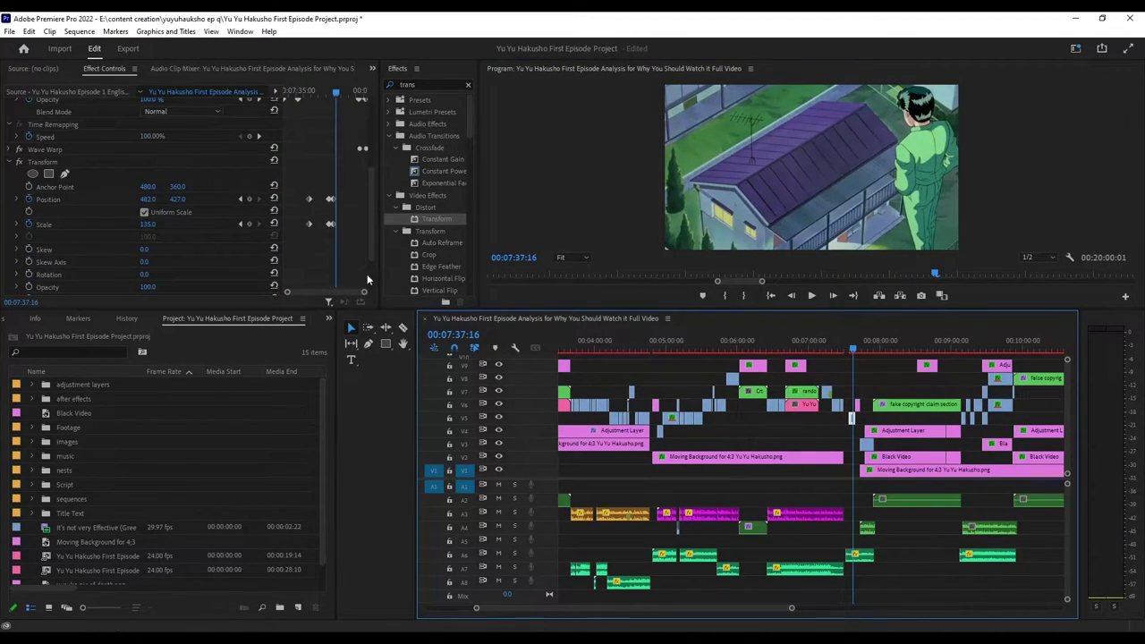
pyautogui.click(240, 199)
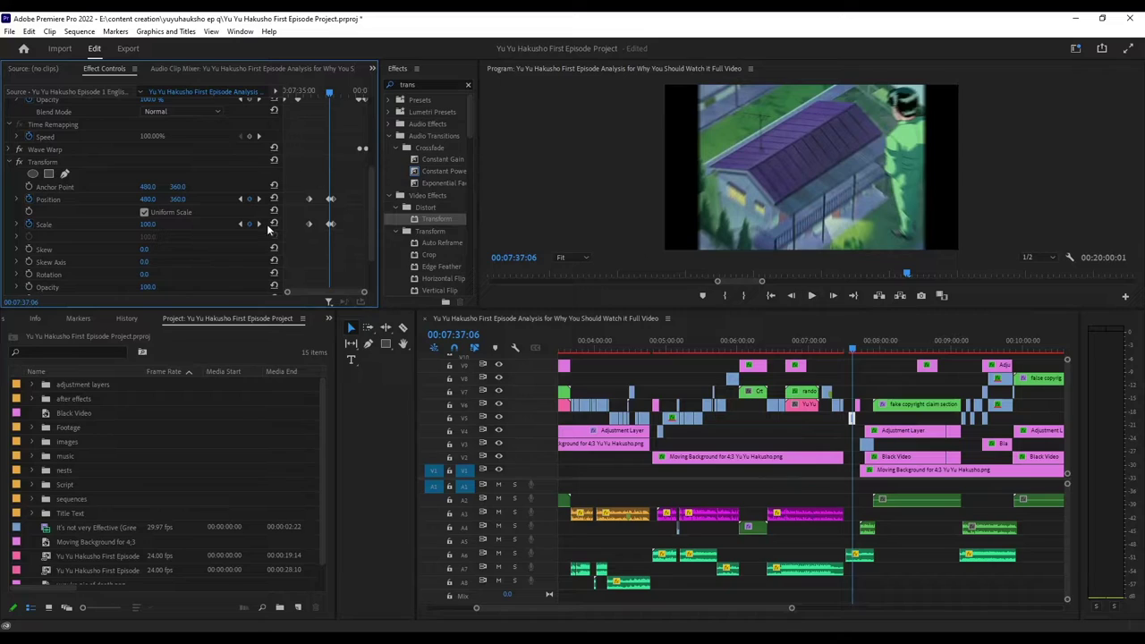
pyautogui.scroll(-2, 223, 233)
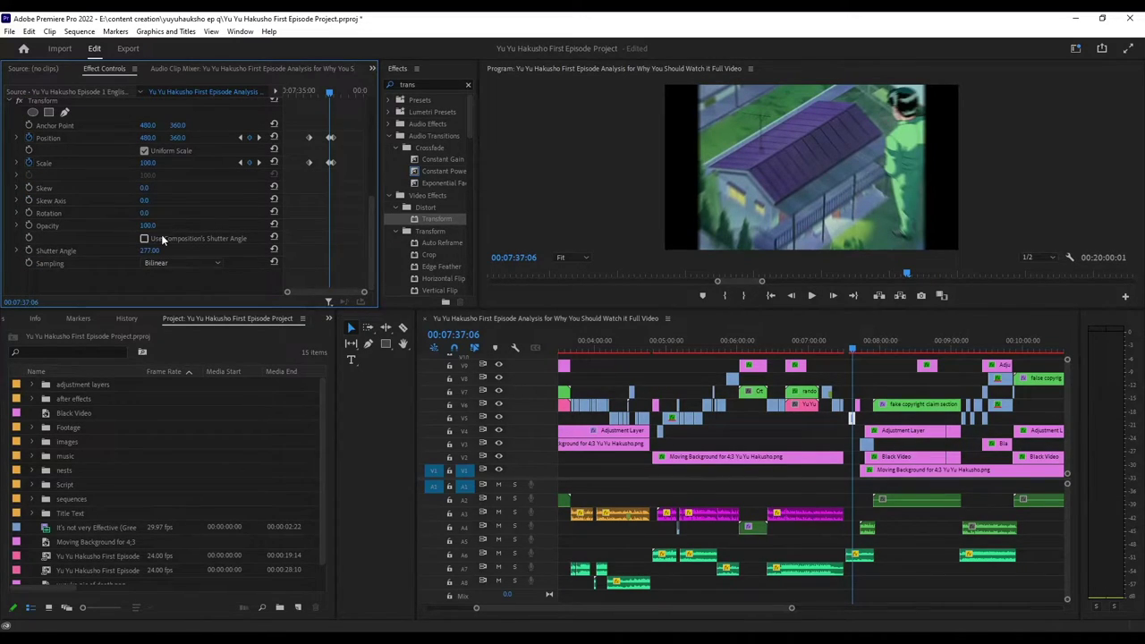
pyautogui.scroll(2, 337, 234)
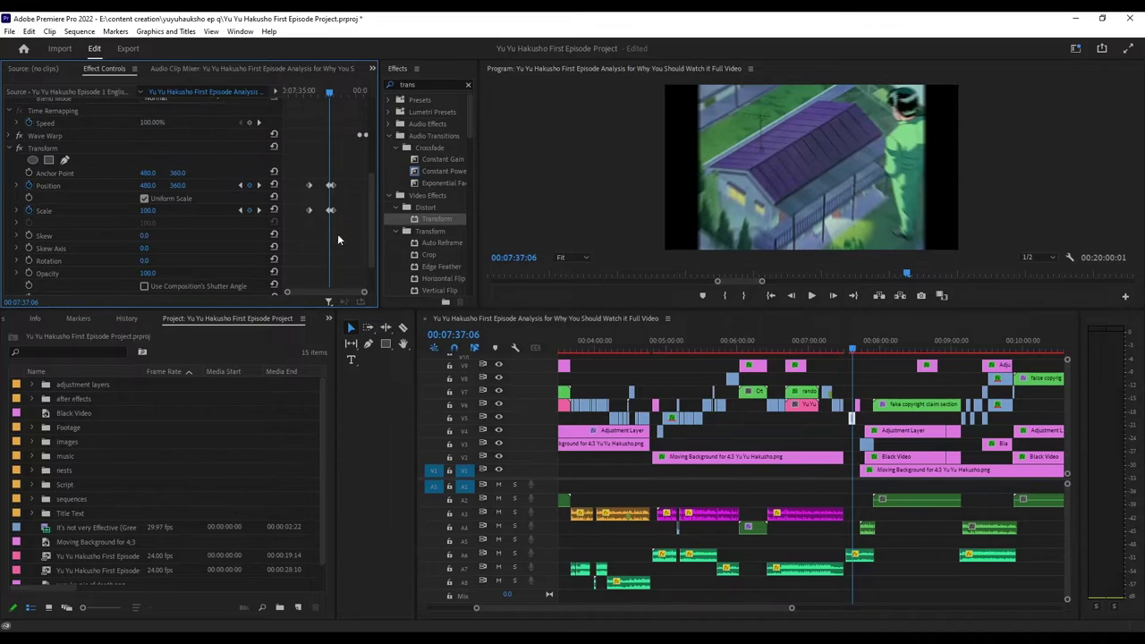
# Play the rooftop shot into its section title and inspect the title clip's Opacity and Wave Warp keyframes around 00:07:40:17
pyautogui.click(812, 295)
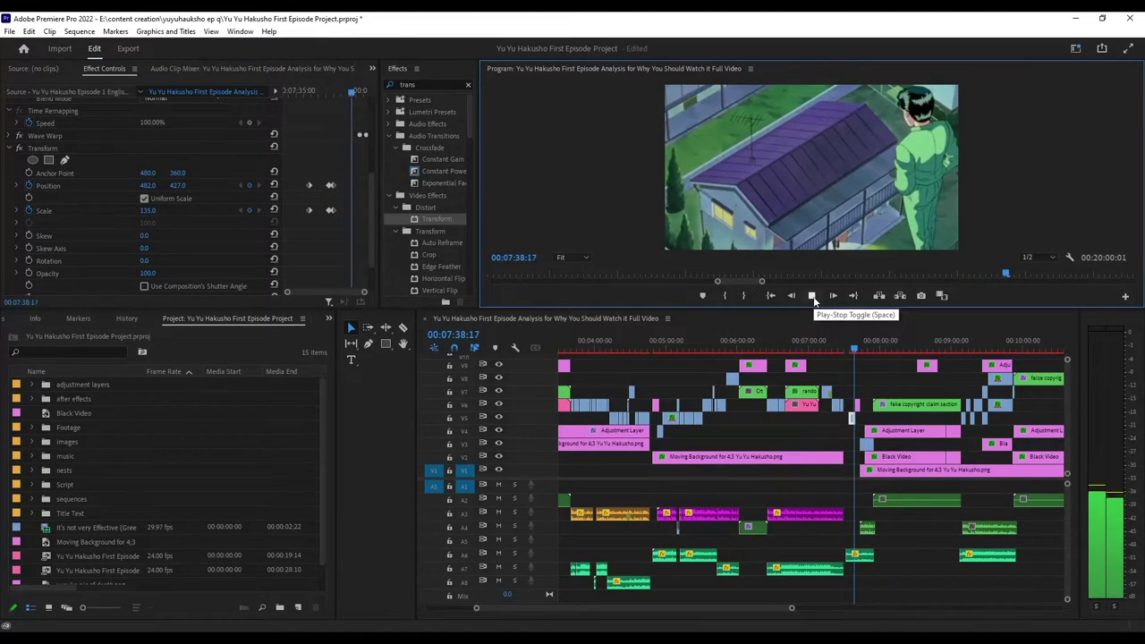
pyautogui.click(813, 297)
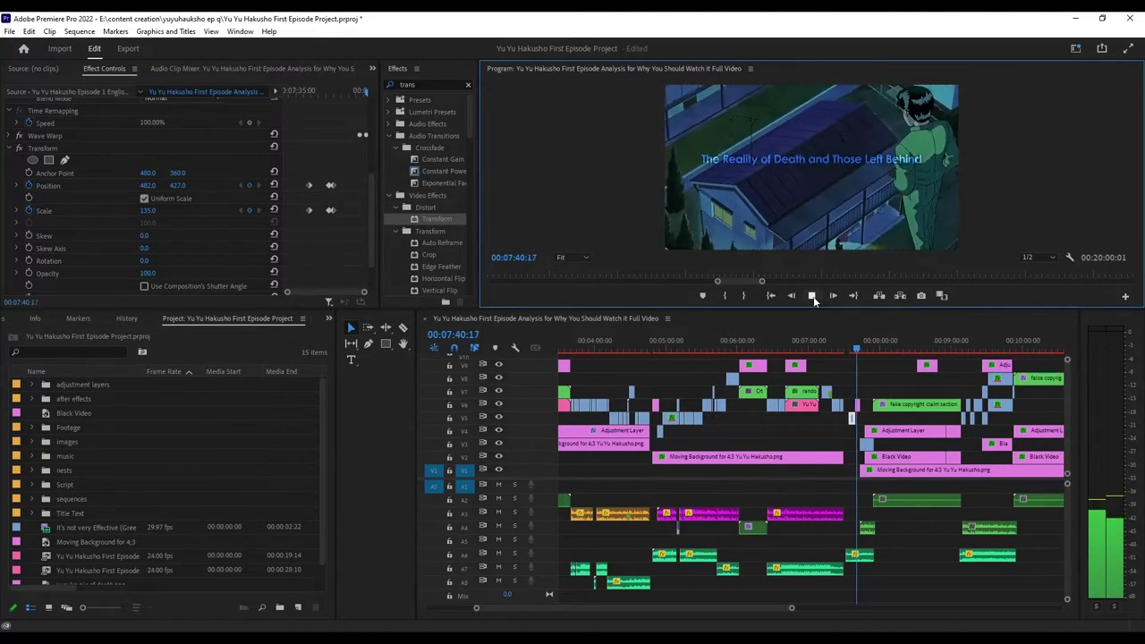
pyautogui.click(858, 404)
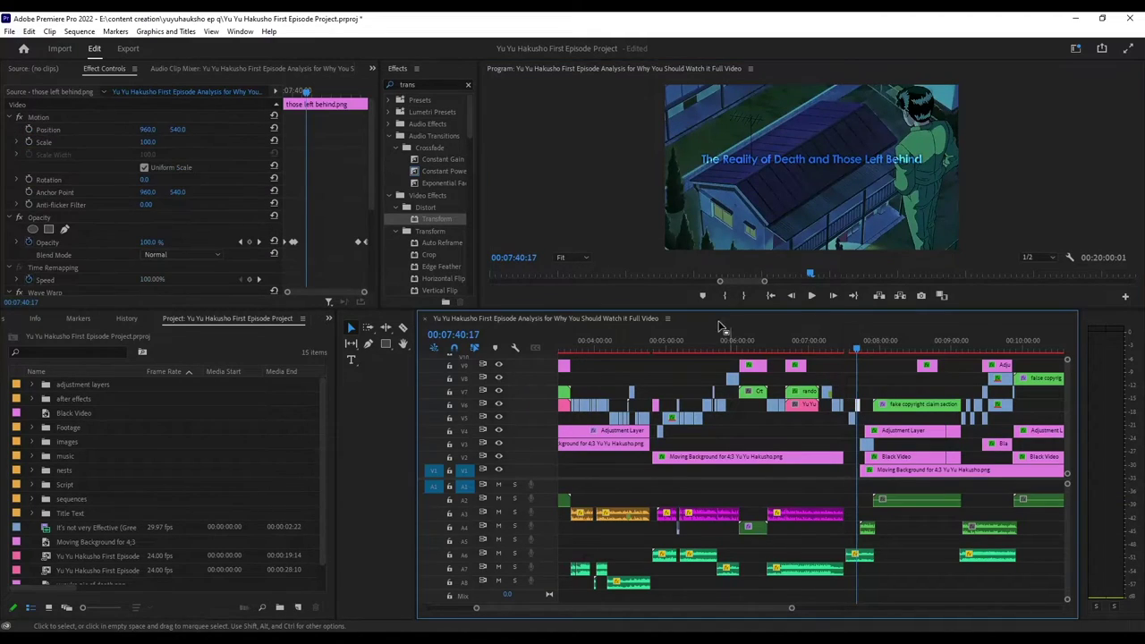
pyautogui.scroll(-1, 349, 186)
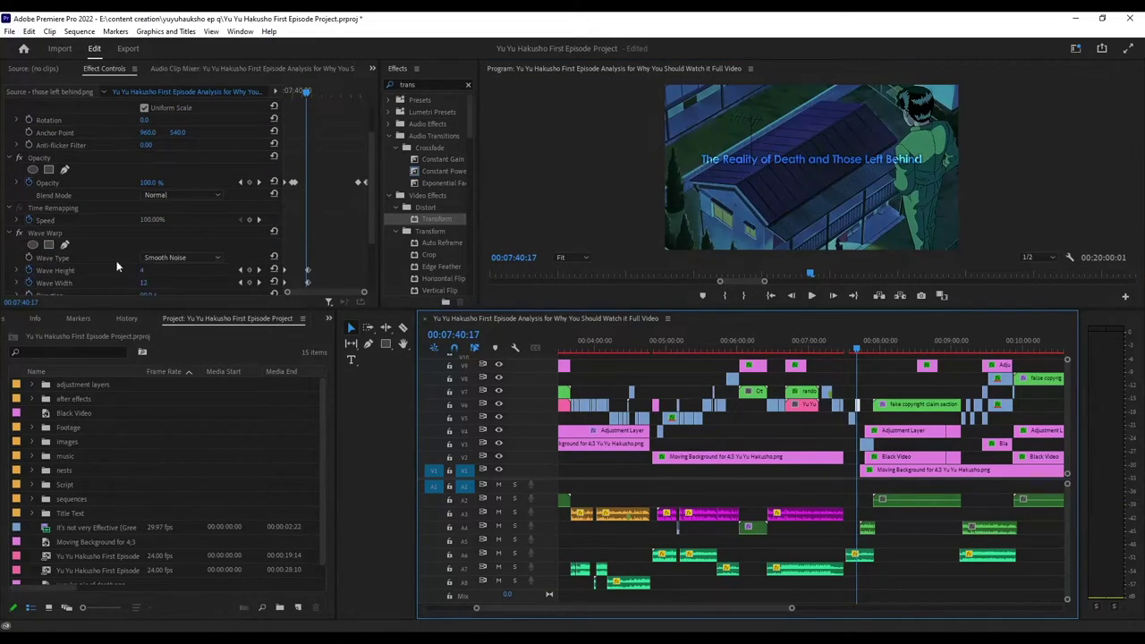
pyautogui.scroll(-1, 89, 235)
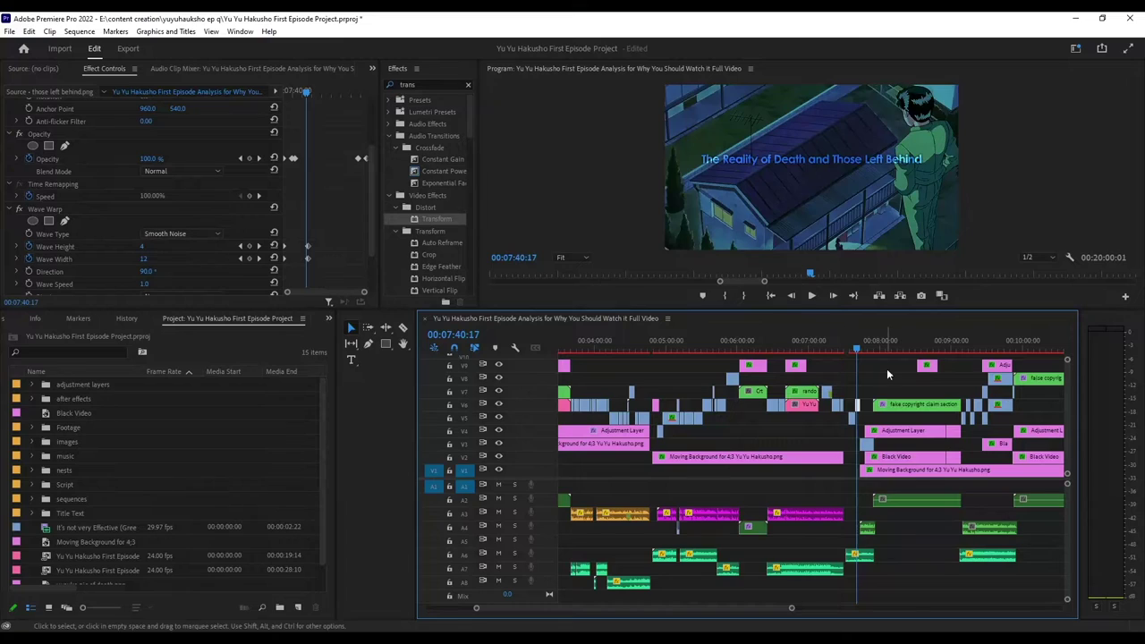
pyautogui.click(811, 296)
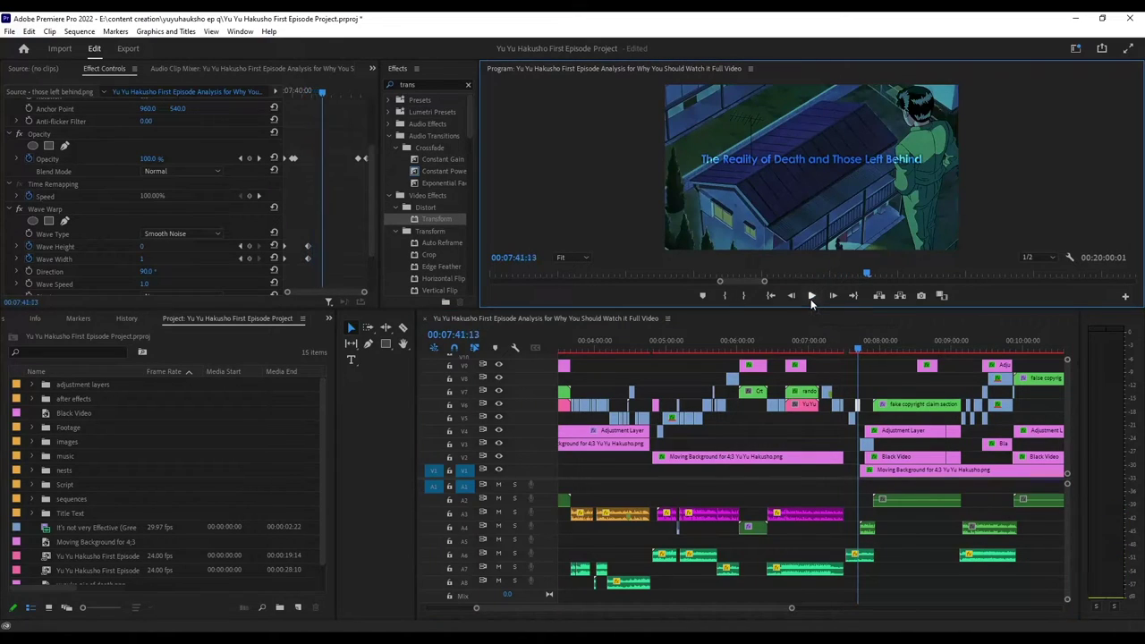
# Move through the copyright-edited scenes from 00:07:58:09 past 00:12:03:05 to the next section title at 00:12:36:09
pyautogui.click(877, 347)
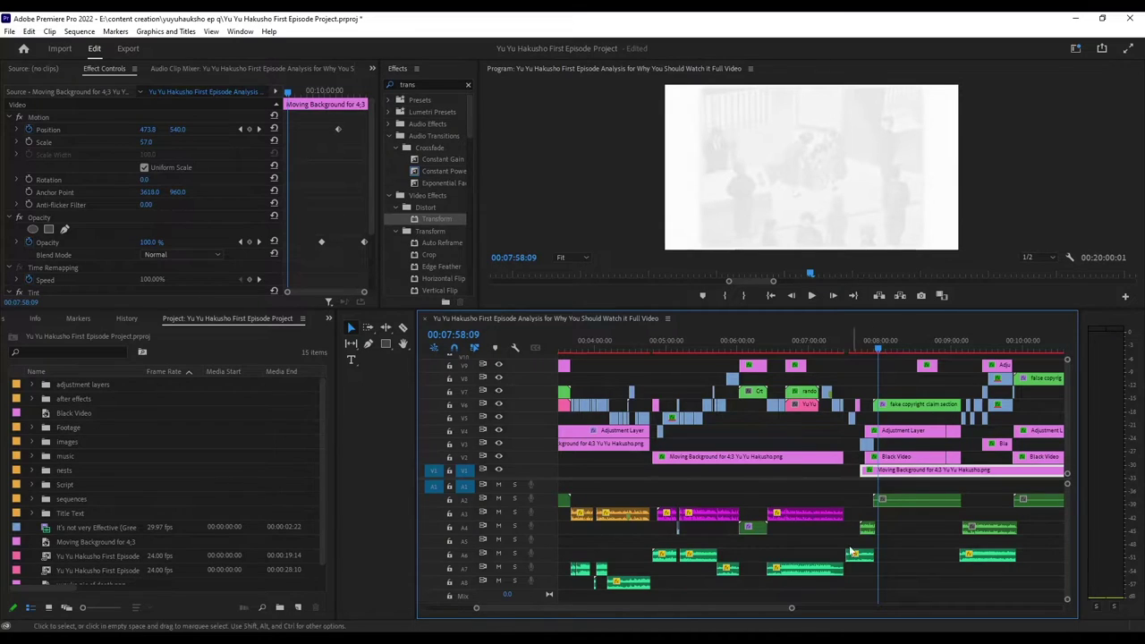
pyautogui.moveTo(790, 609); pyautogui.dragTo(866, 608)
pyautogui.click(836, 583)
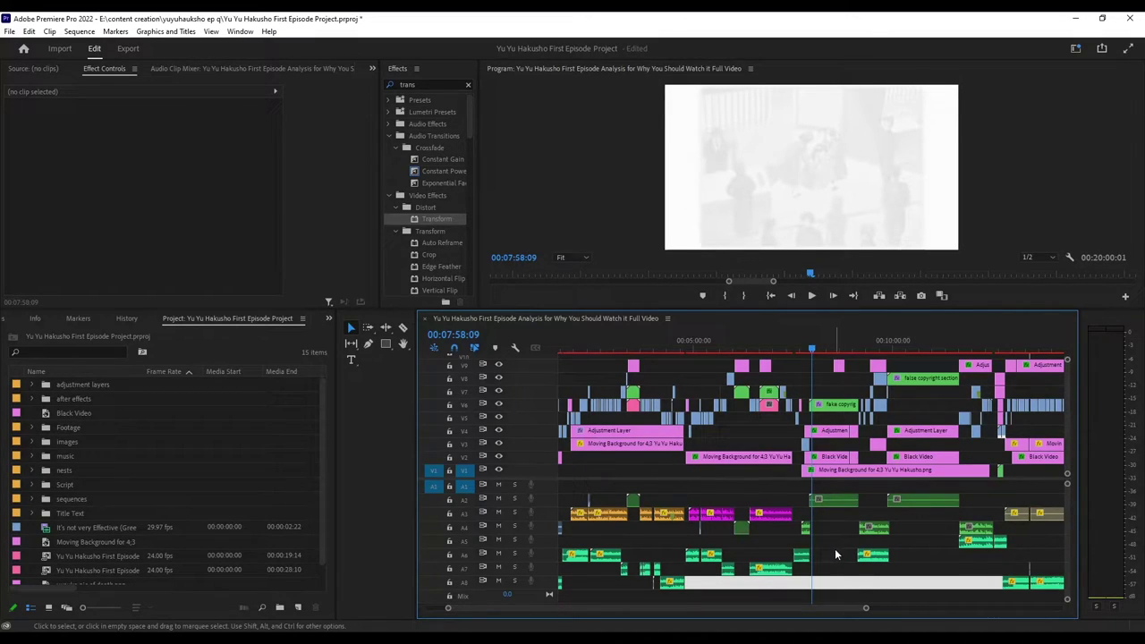
pyautogui.click(981, 350)
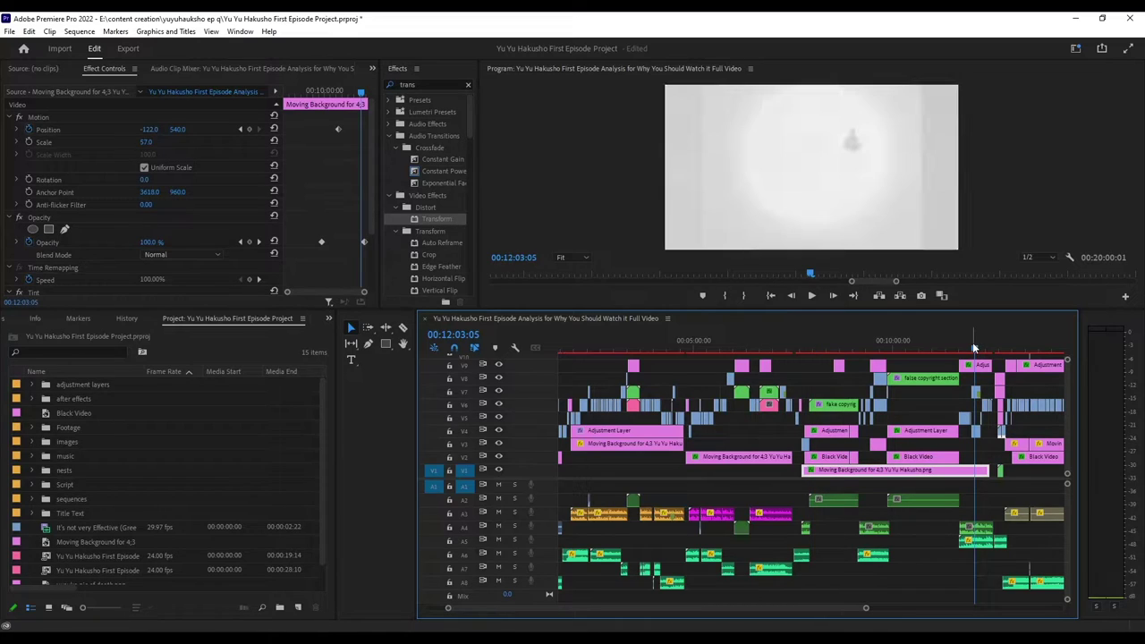
pyautogui.moveTo(983, 348); pyautogui.dragTo(998, 347)
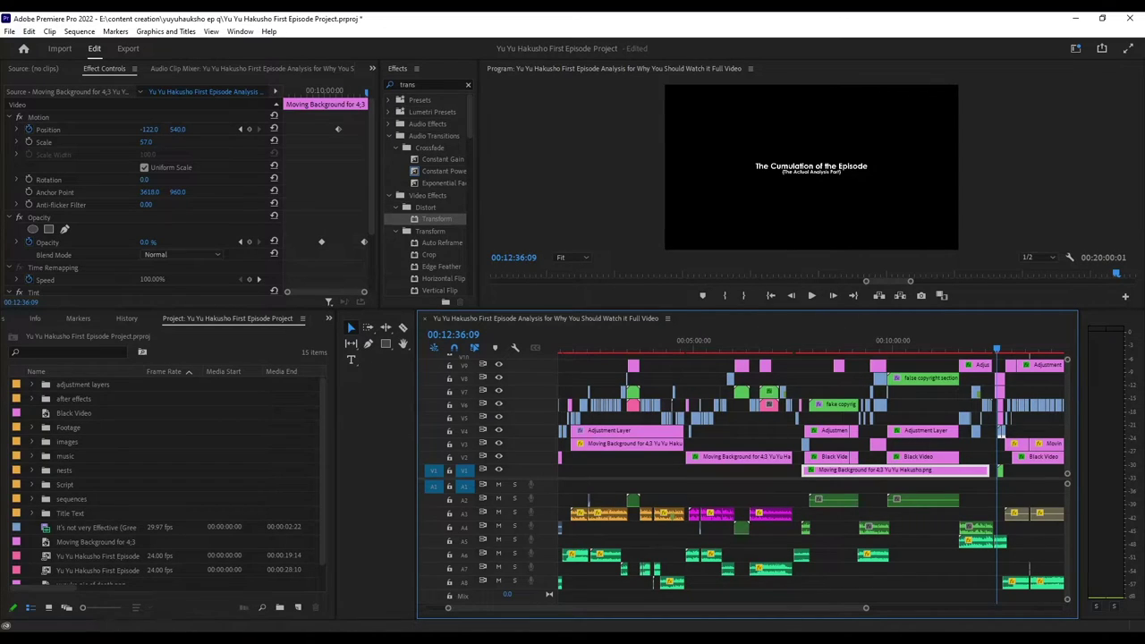
# Switch to After Effects, shorten the copyright-edited comp's work area to its opening seconds, and set the preview resolution to Half
pyautogui.hotkey('alt', 'Tab')
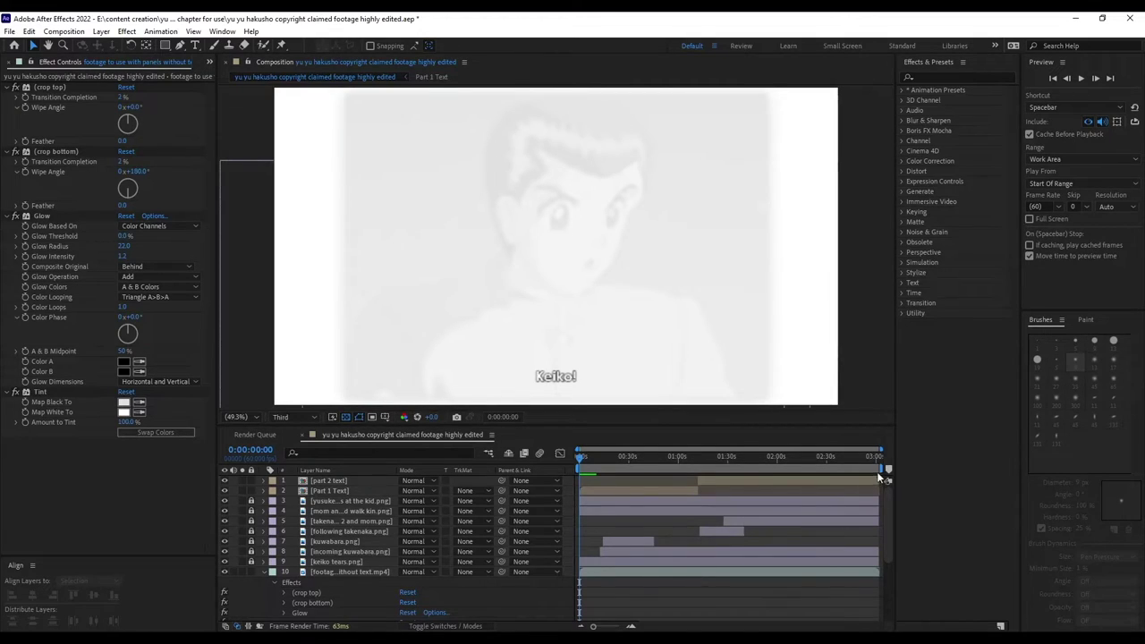
pyautogui.moveTo(884, 468); pyautogui.dragTo(606, 475)
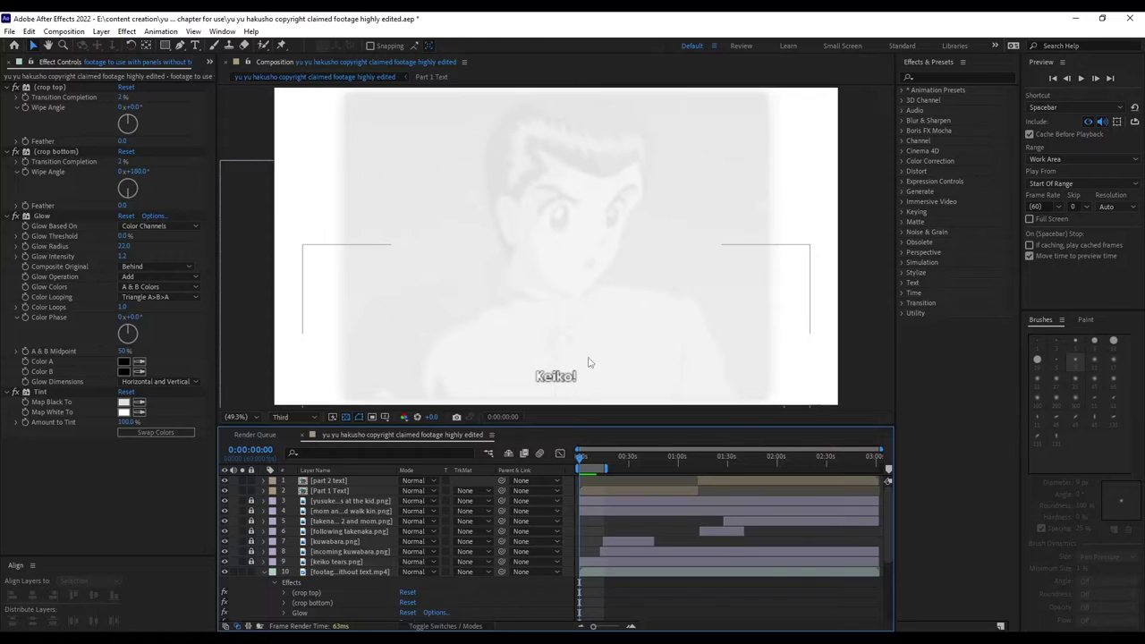
pyautogui.moveTo(580, 451); pyautogui.dragTo(581, 455)
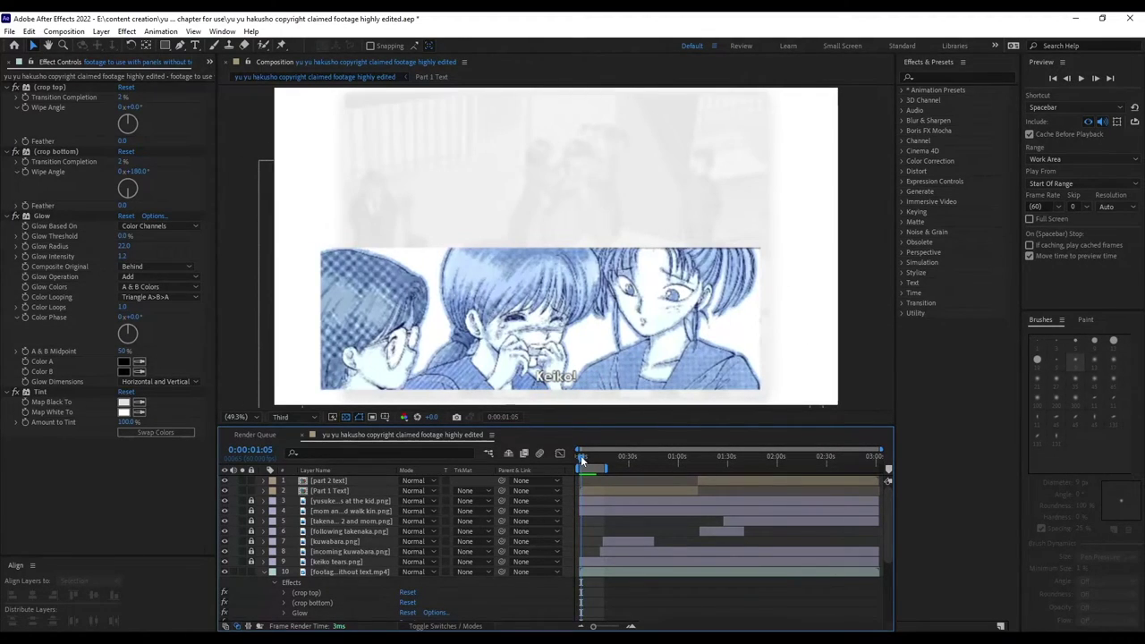
pyautogui.click(301, 418)
pyautogui.click(304, 456)
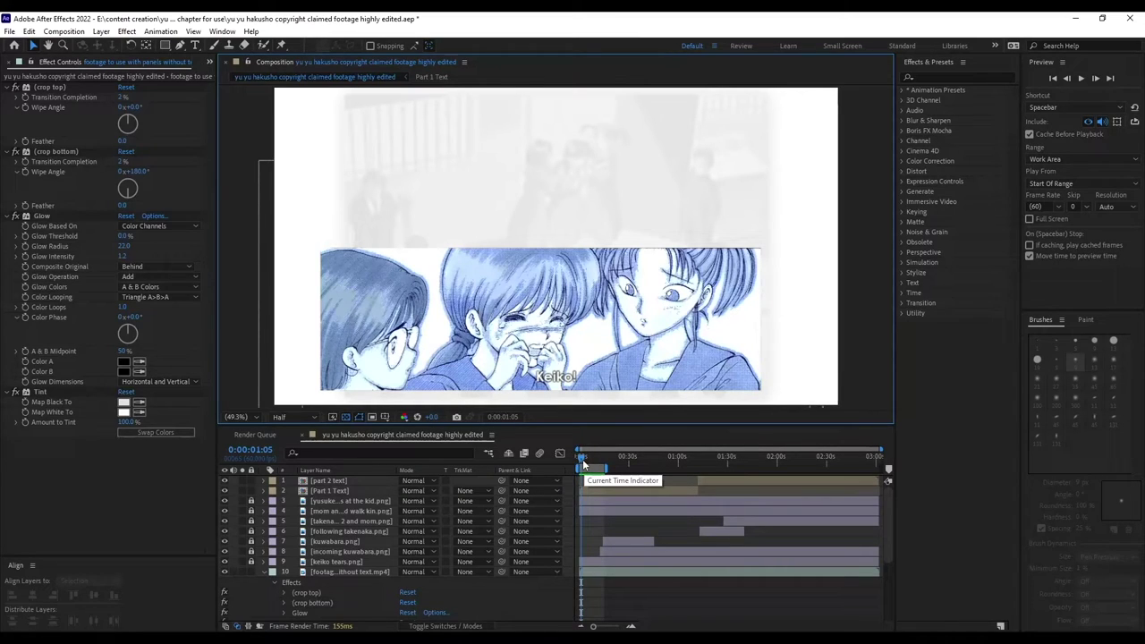
# Return to the comp's start and turn the Part 1 Text layer's visibility off and back on to review the subtitles
pyautogui.moveTo(583, 459)
pyautogui.mouseDown()
pyautogui.moveTo(571, 462)
pyautogui.moveTo(599, 456)
pyautogui.moveTo(577, 456)
pyautogui.mouseUp()
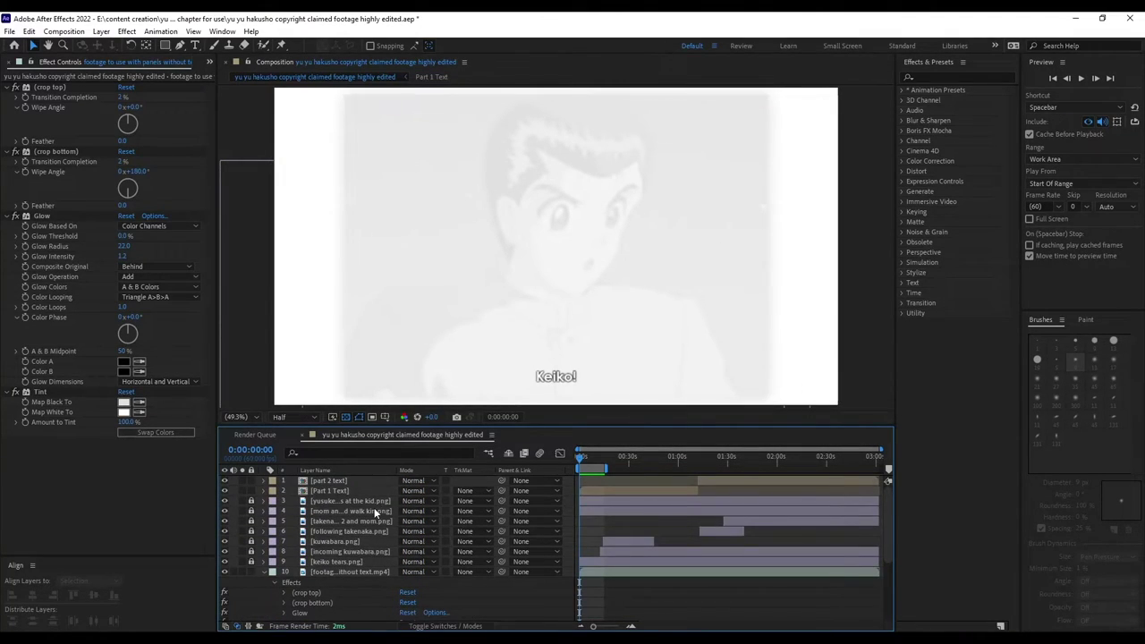
pyautogui.click(224, 490)
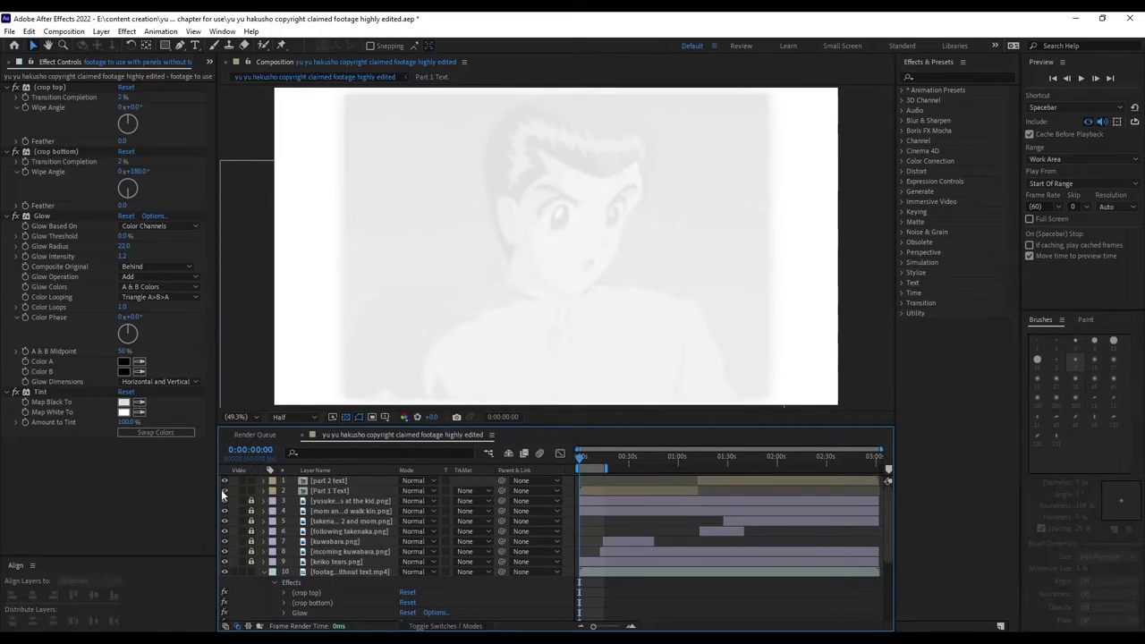
pyautogui.click(223, 490)
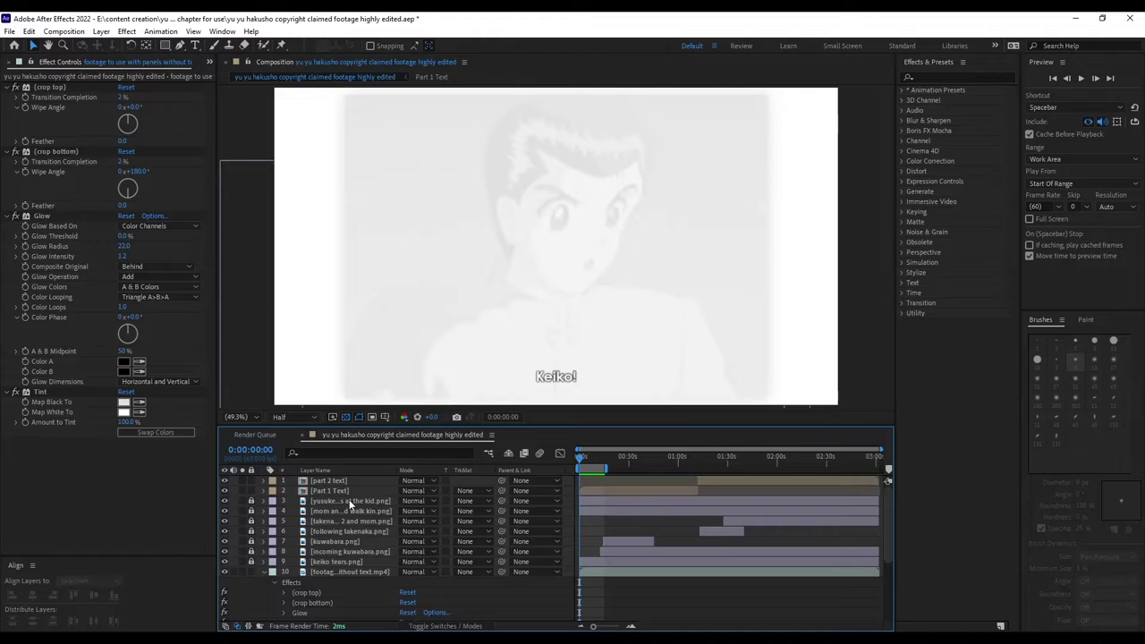
pyautogui.scroll(-3, 349, 510)
pyautogui.scroll(3, 345, 562)
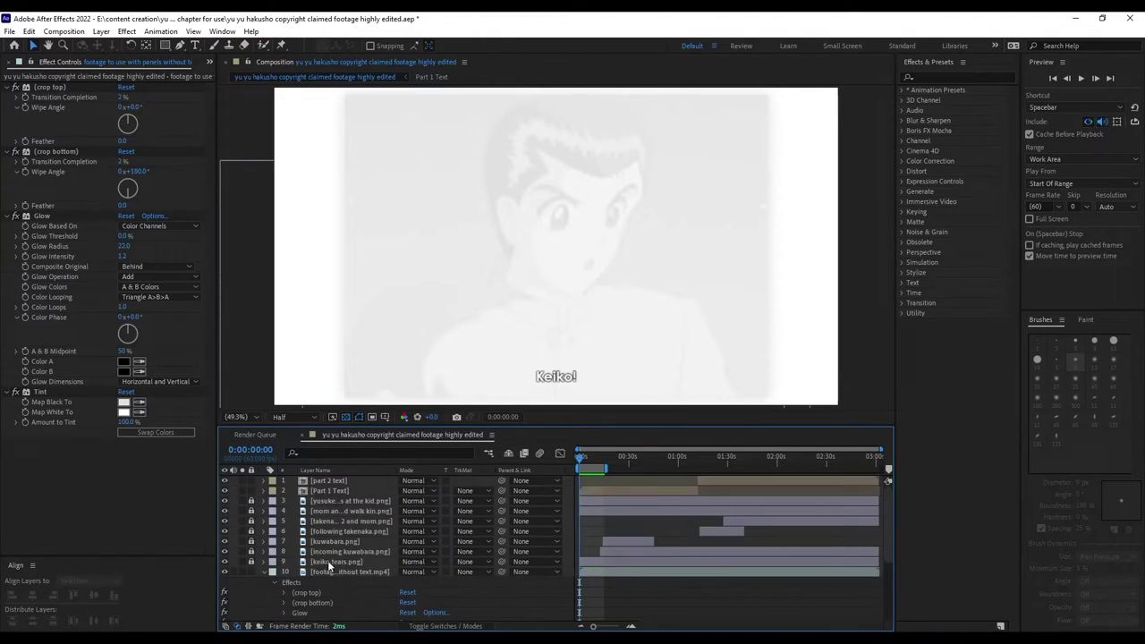
# Collapse the text-free footage layer, then toggle the visibility of that layer and White Solid 1 off and back on
pyautogui.click(263, 572)
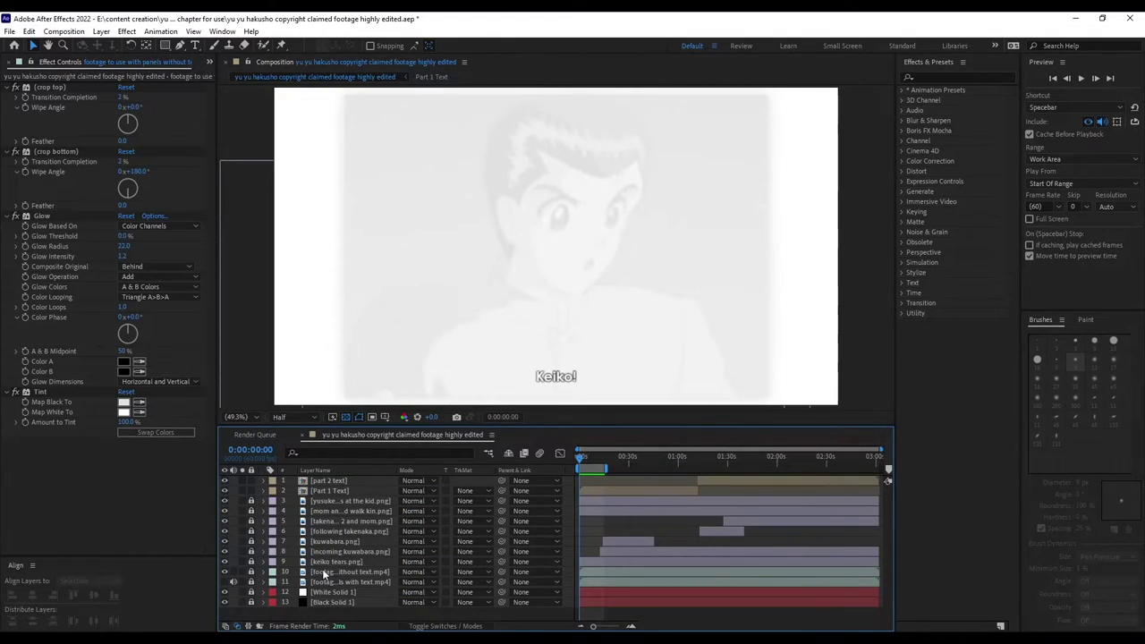
pyautogui.click(225, 572)
pyautogui.click(225, 571)
pyautogui.click(225, 592)
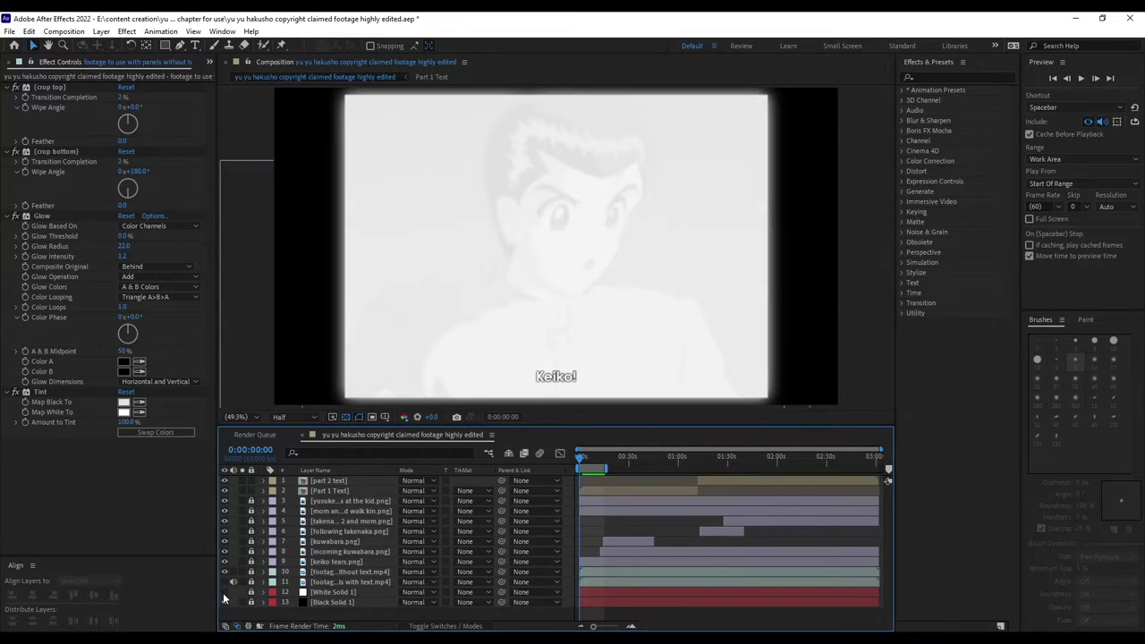
pyautogui.click(224, 592)
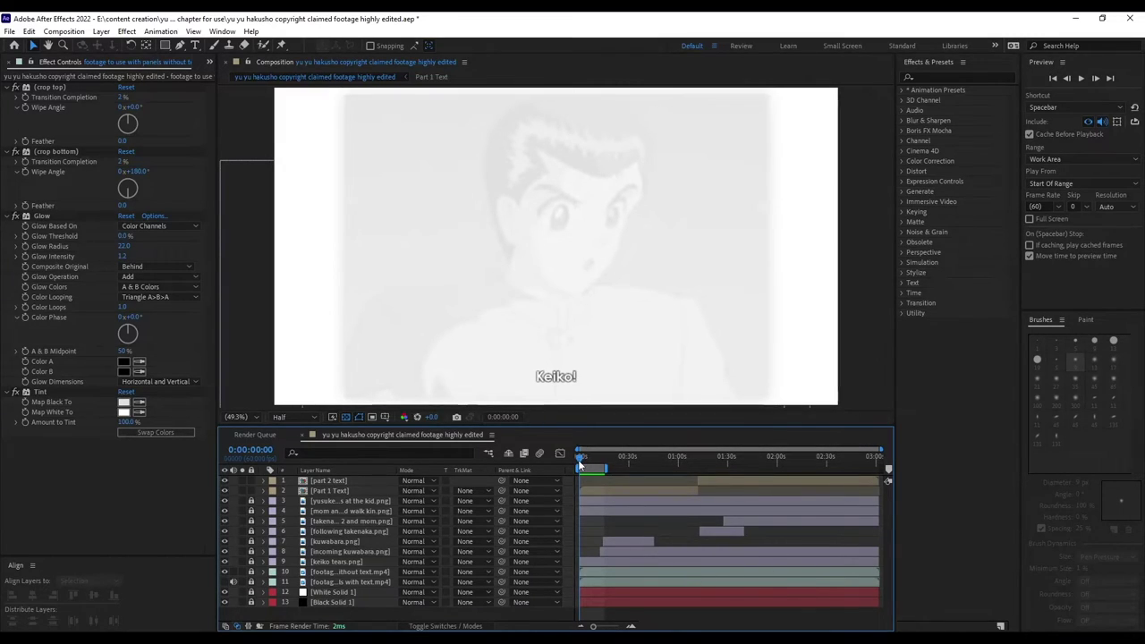
# Review the comp's first part of subtitles and manga panels at 0:00:10:51, 0:00:15:55, 0:00:39:26 and 0:01:10:55
pyautogui.moveTo(580, 463); pyautogui.dragTo(597, 463)
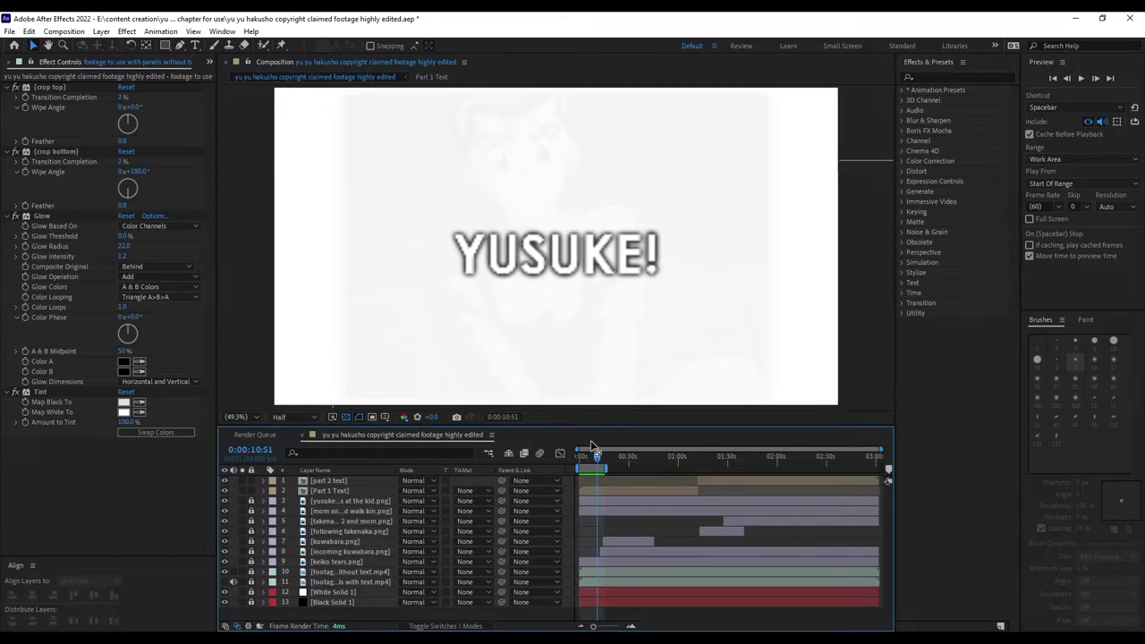
pyautogui.moveTo(600, 465); pyautogui.dragTo(607, 461)
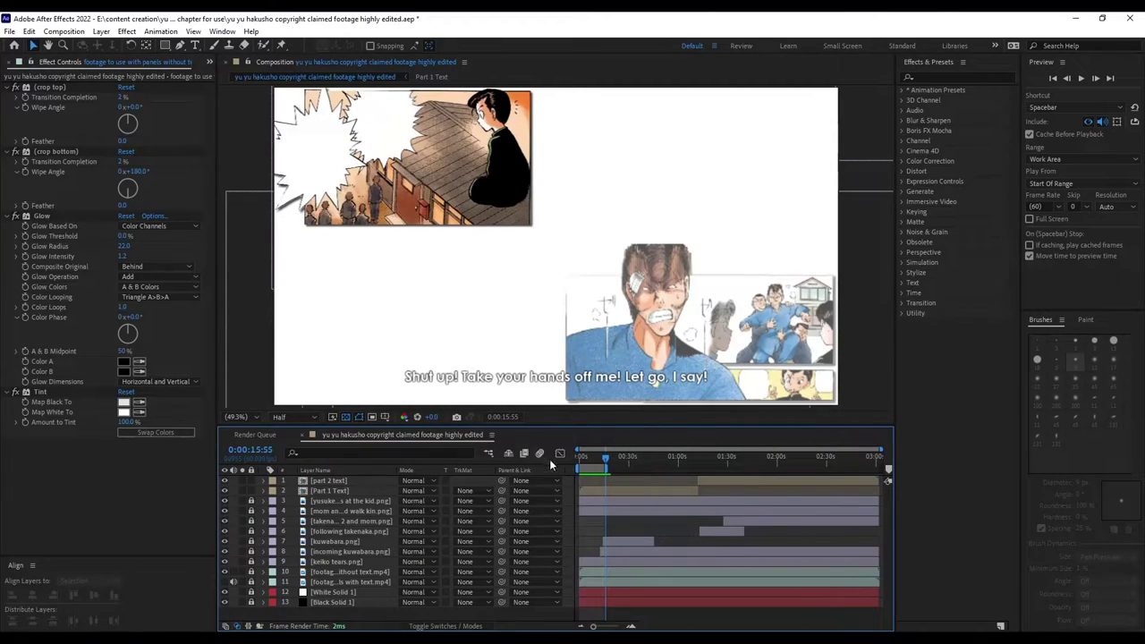
pyautogui.moveTo(604, 457); pyautogui.dragTo(644, 455)
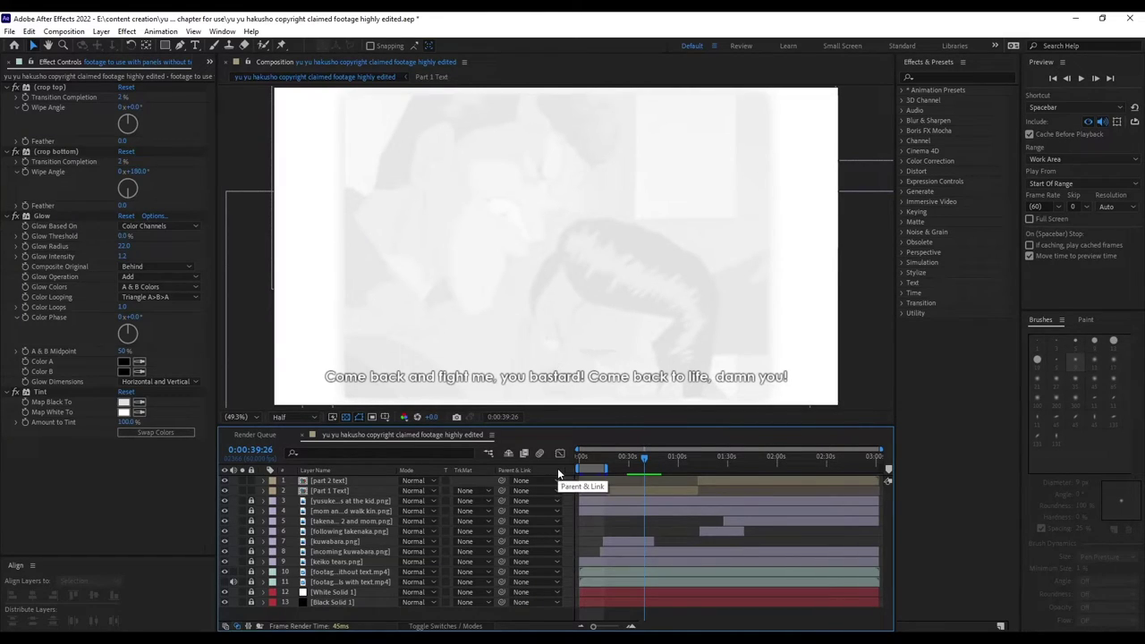
pyautogui.moveTo(645, 455); pyautogui.dragTo(698, 455)
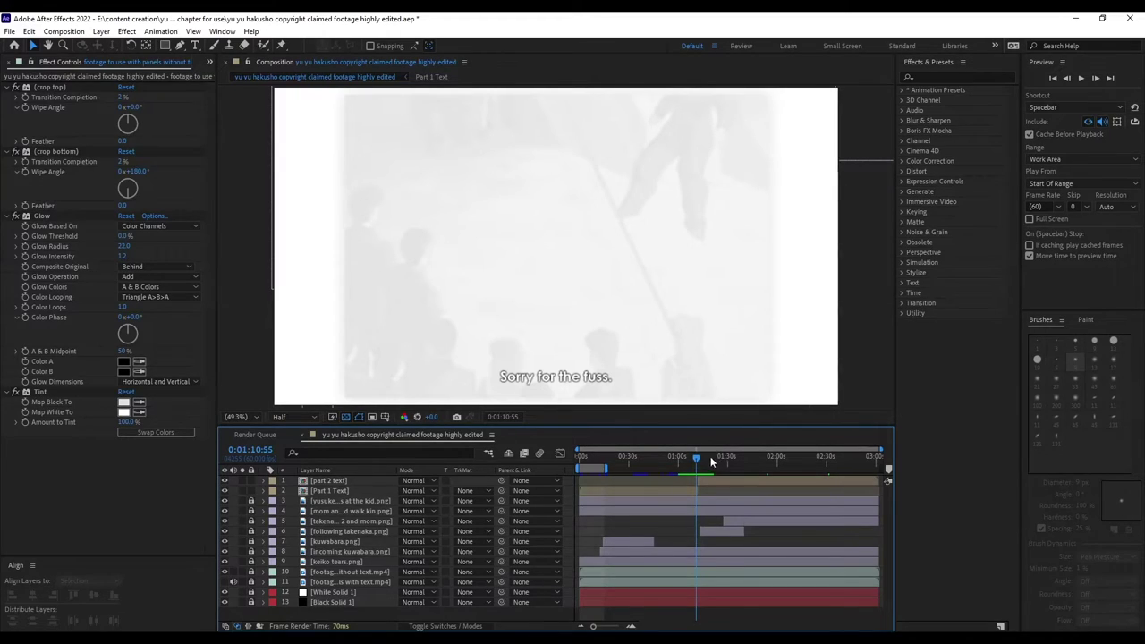
# Review the comp's remaining manga panels from 0:01:30:06 to its end at 0:03:01:59, and close After Effects without saving
pyautogui.moveTo(692, 457); pyautogui.dragTo(726, 459)
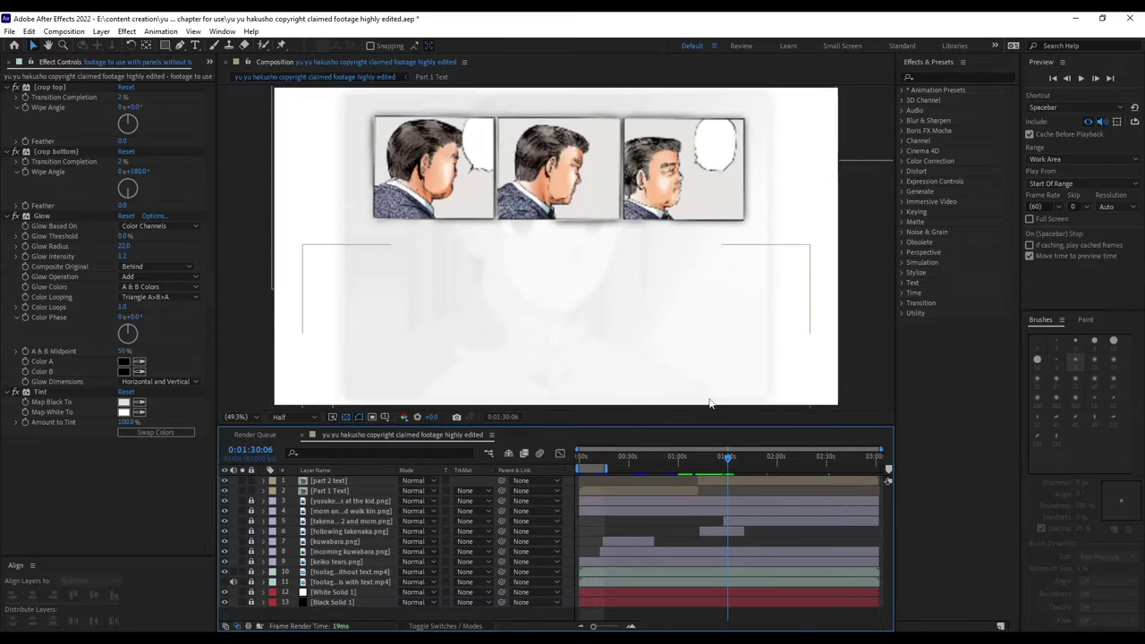
pyautogui.click(740, 458)
pyautogui.moveTo(746, 456); pyautogui.dragTo(835, 462)
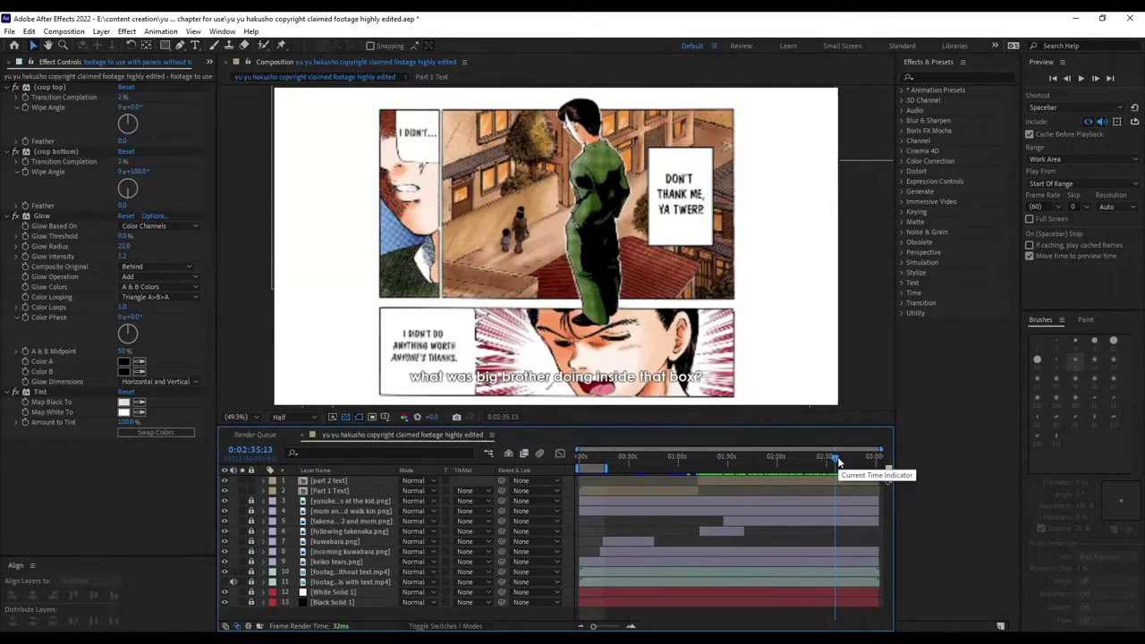
pyautogui.moveTo(837, 461); pyautogui.dragTo(889, 452)
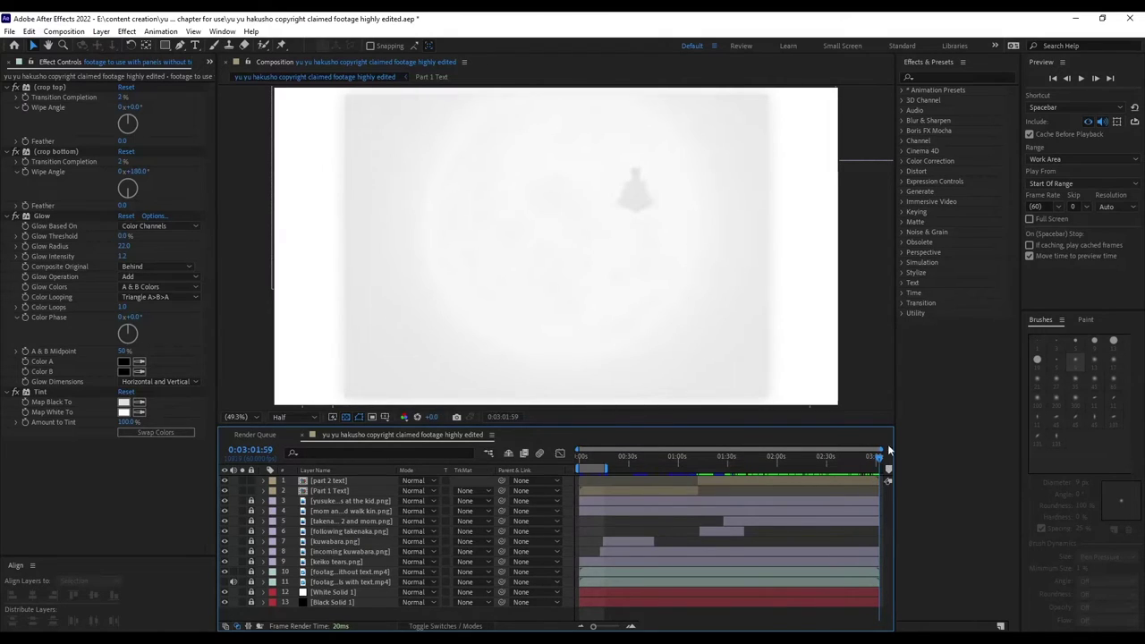
pyautogui.click(1129, 18)
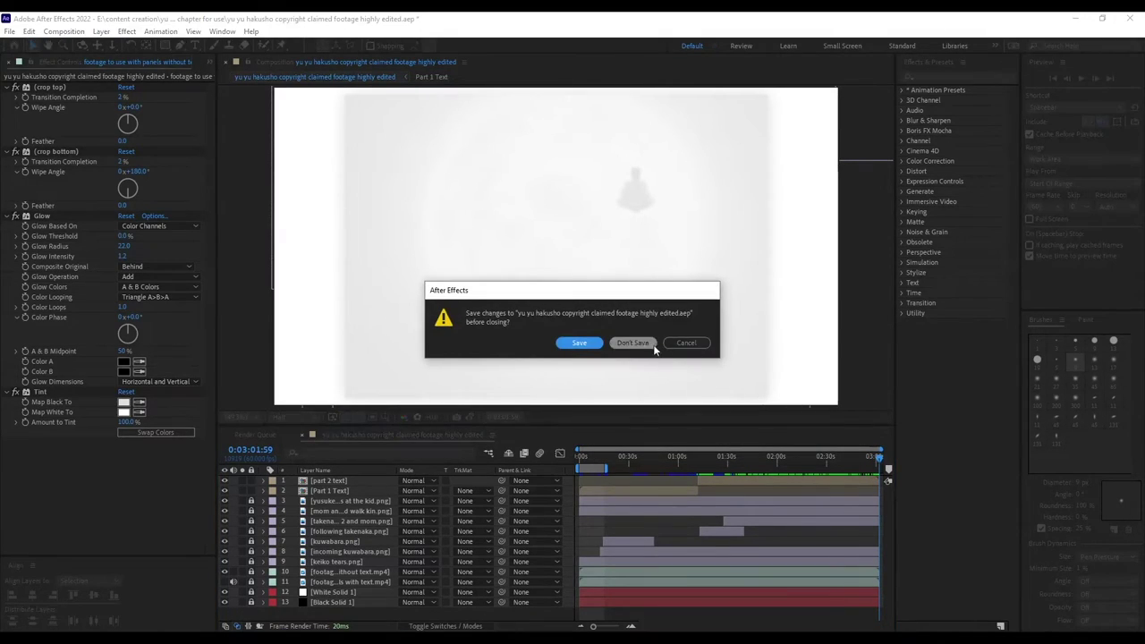
pyautogui.click(641, 342)
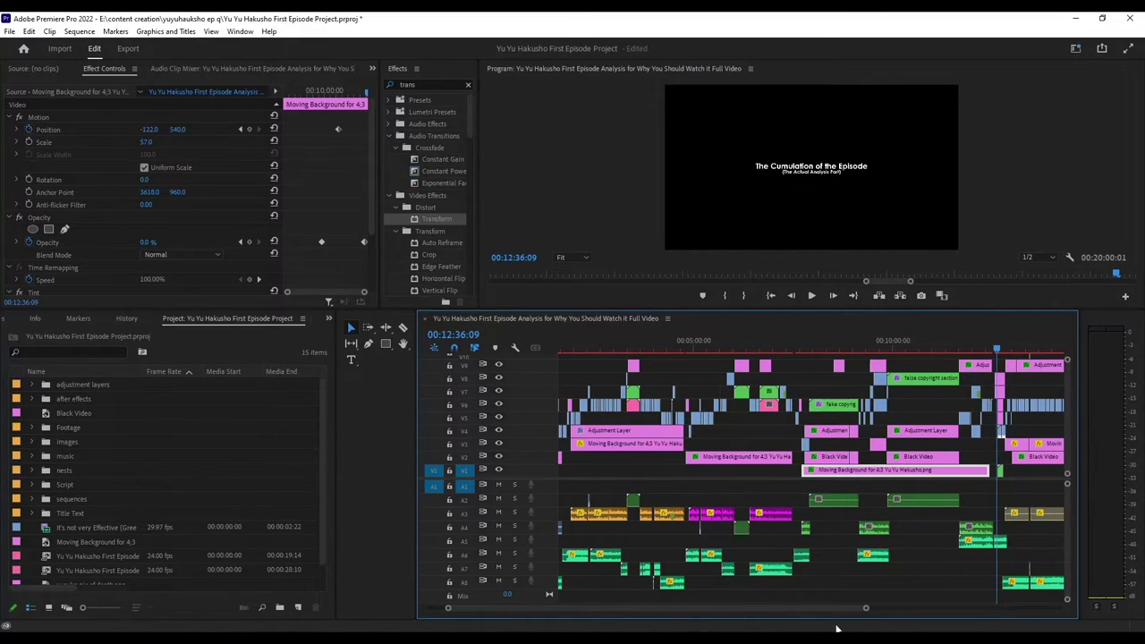
# Scrub the video's final section from the title card at 00:12:42:09 to the end screen at 00:18:42:21
pyautogui.moveTo(805, 608); pyautogui.dragTo(929, 620)
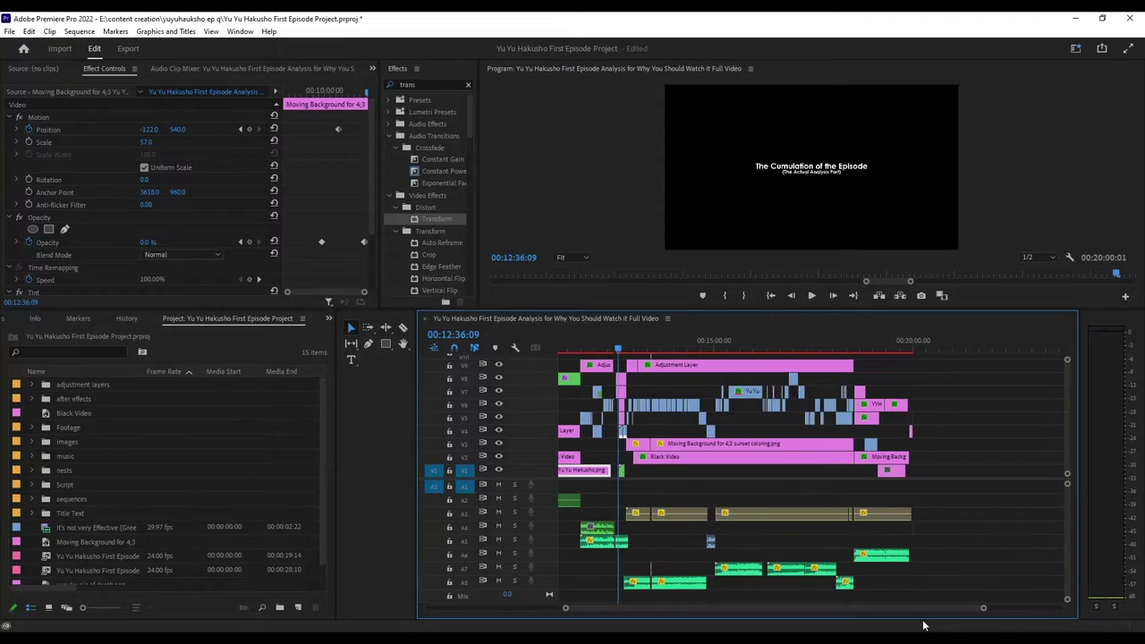
pyautogui.moveTo(620, 346)
pyautogui.mouseDown()
pyautogui.moveTo(633, 355)
pyautogui.moveTo(621, 365)
pyautogui.mouseUp()
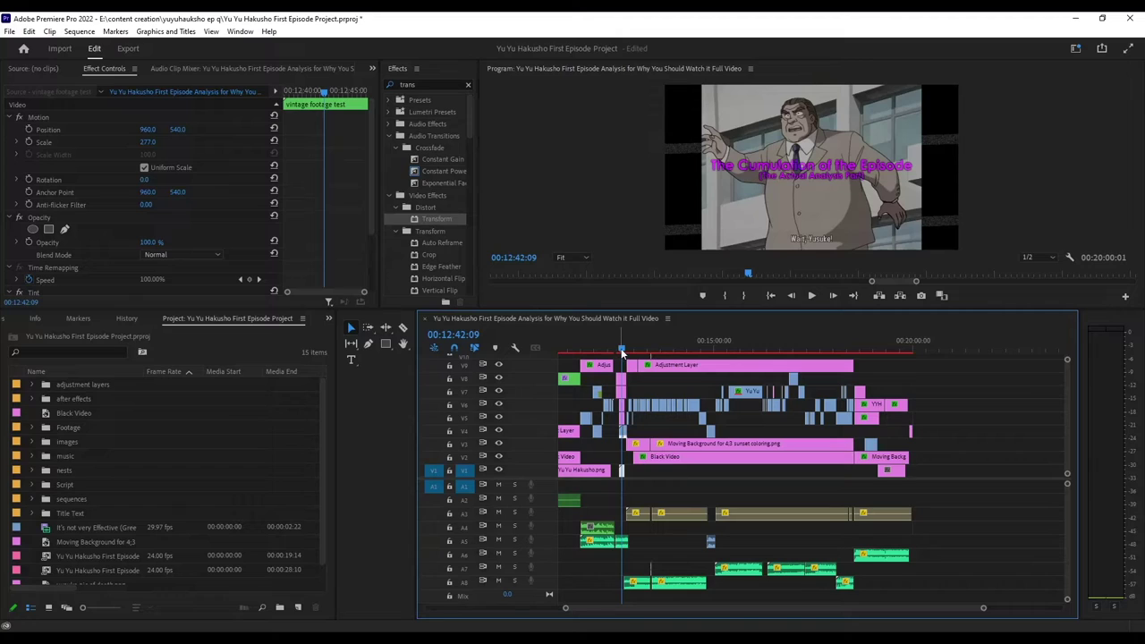
pyautogui.moveTo(624, 348); pyautogui.dragTo(862, 351)
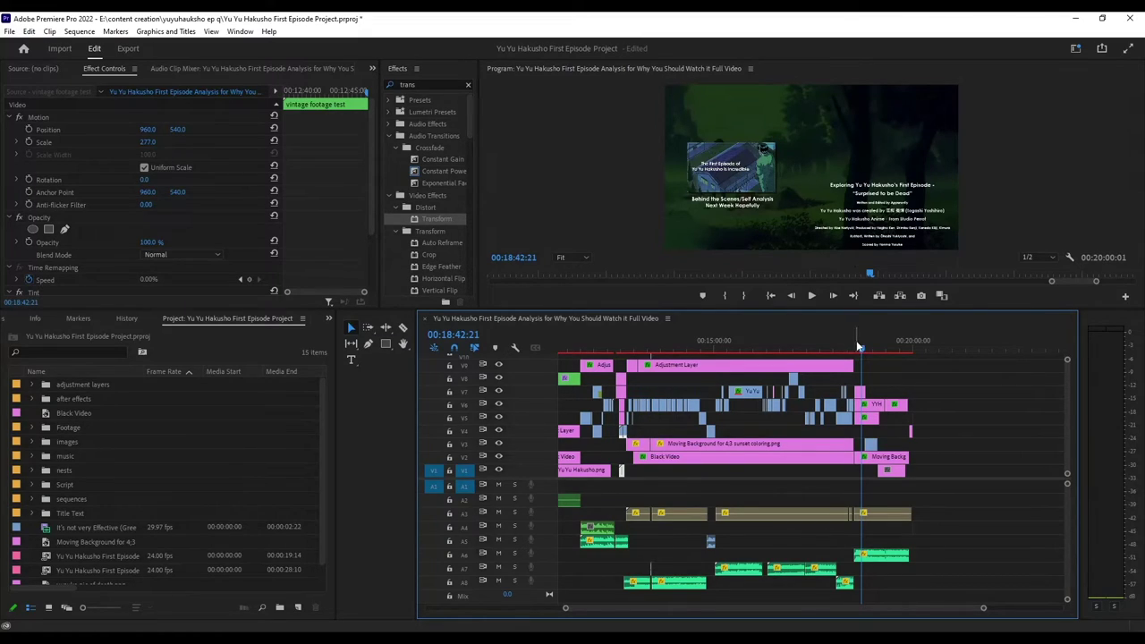
# Review the scrolling end credits at 00:18:52:18 and 00:18:57:05
pyautogui.moveTo(857, 345); pyautogui.dragTo(866, 345)
pyautogui.press('space')
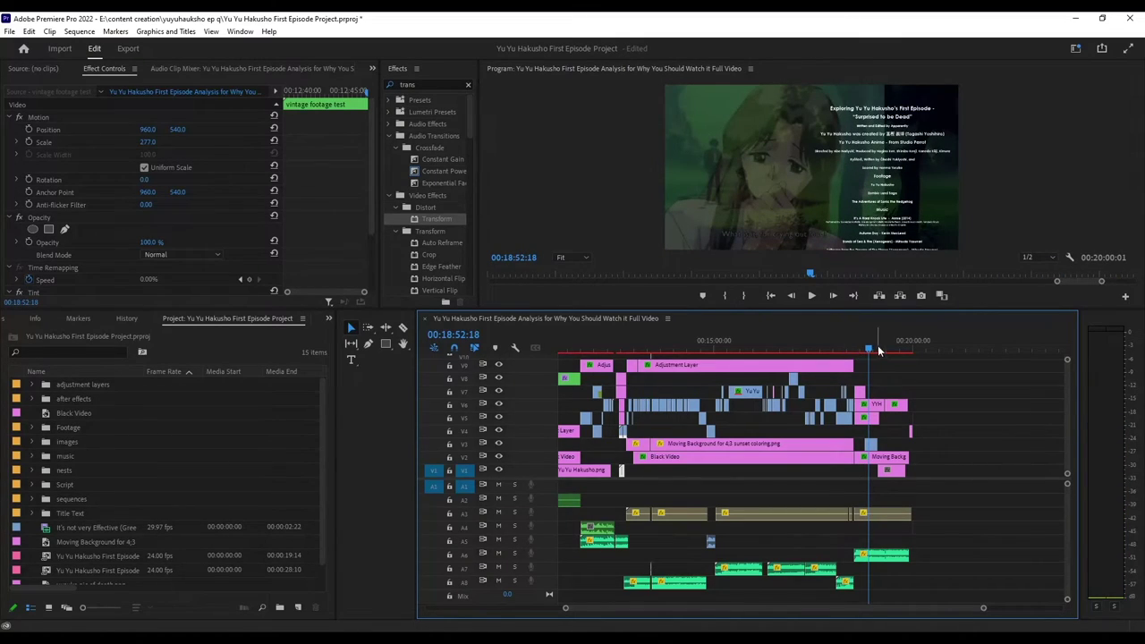
pyautogui.moveTo(870, 347); pyautogui.dragTo(874, 352)
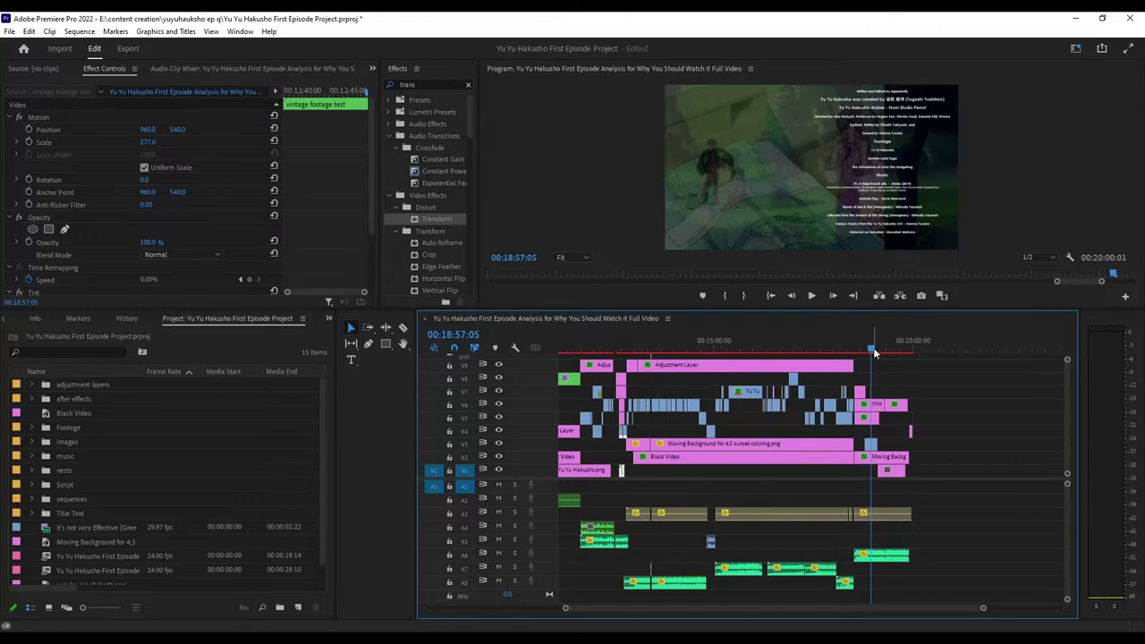
# Review the video's final frame at 00:20:00:00 and the whole sequence at full length, including the closing music clip on track A6
pyautogui.moveTo(875, 352); pyautogui.dragTo(916, 358)
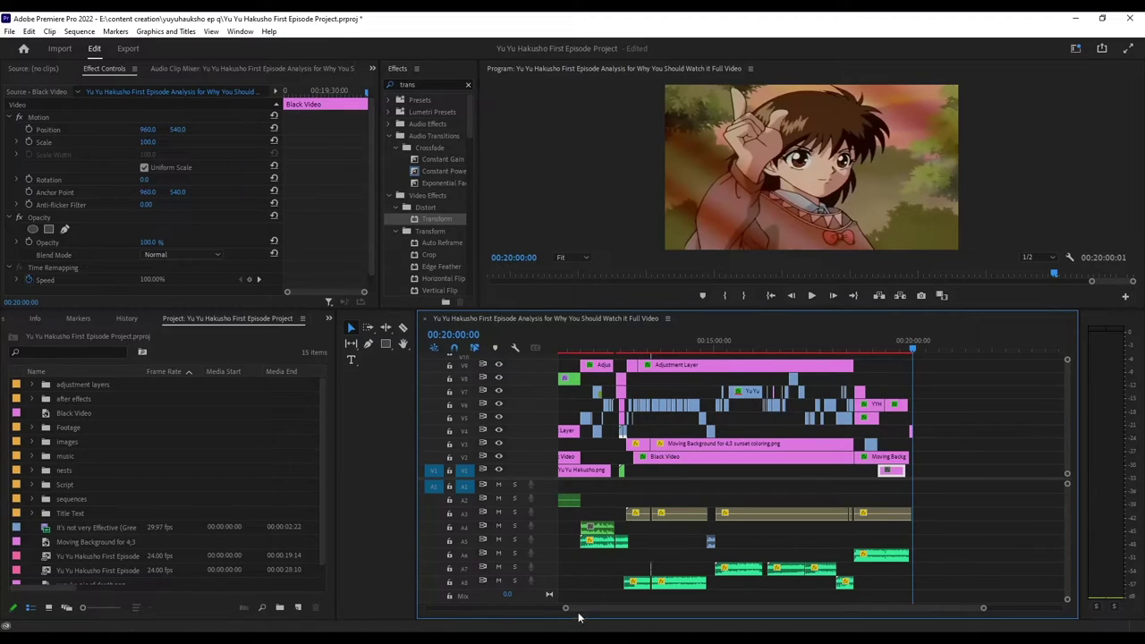
pyautogui.moveTo(565, 609); pyautogui.dragTo(422, 611)
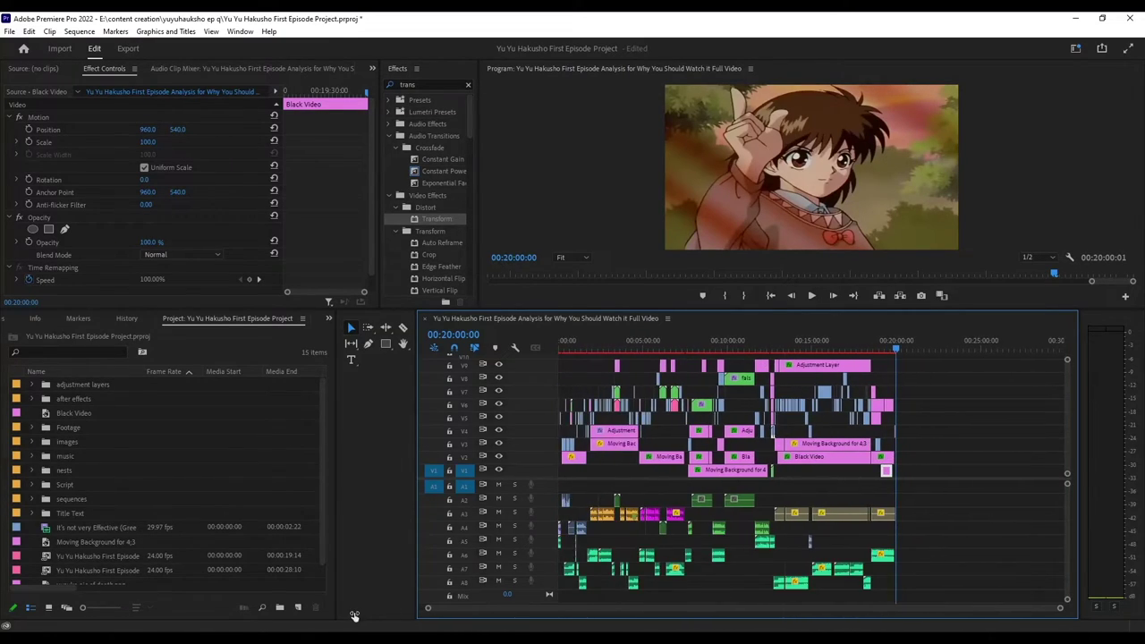
pyautogui.click(981, 417)
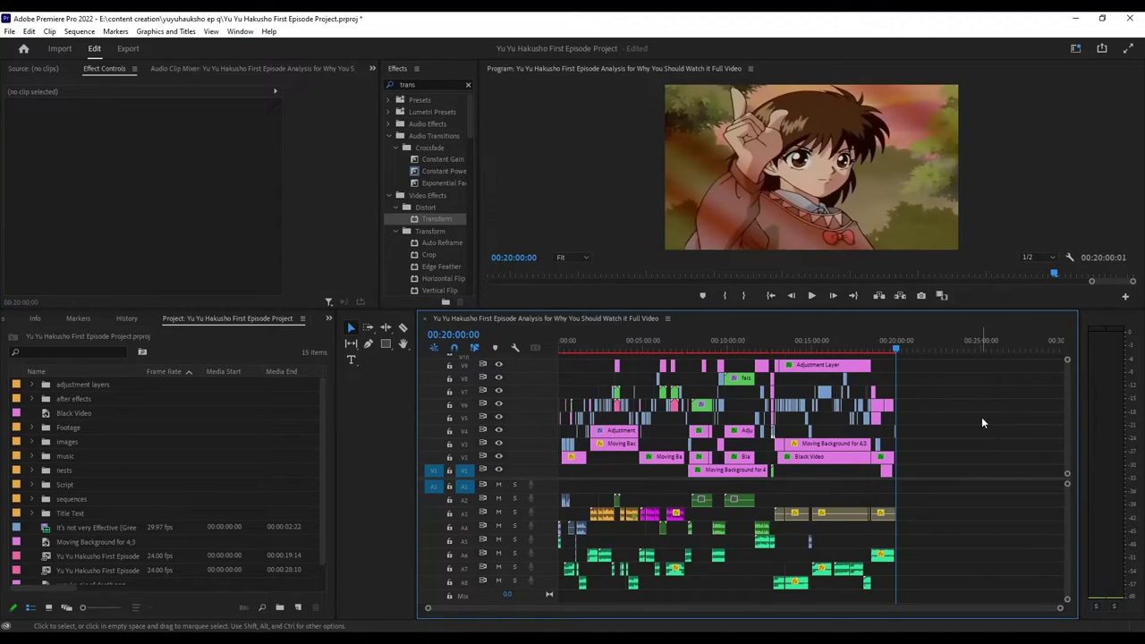
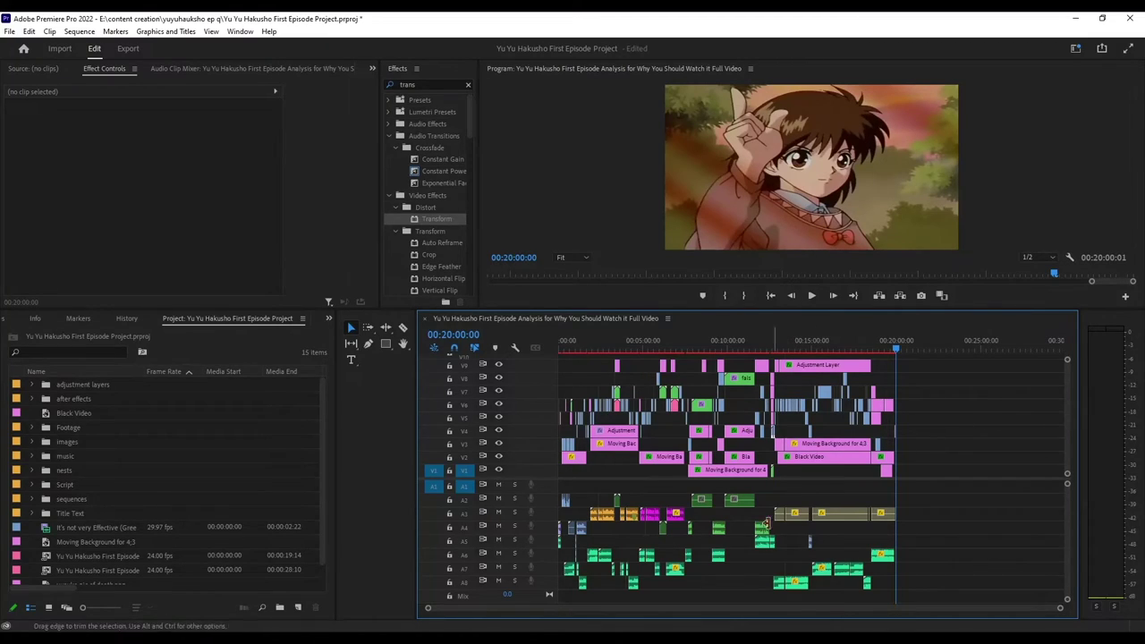
pyautogui.click(886, 556)
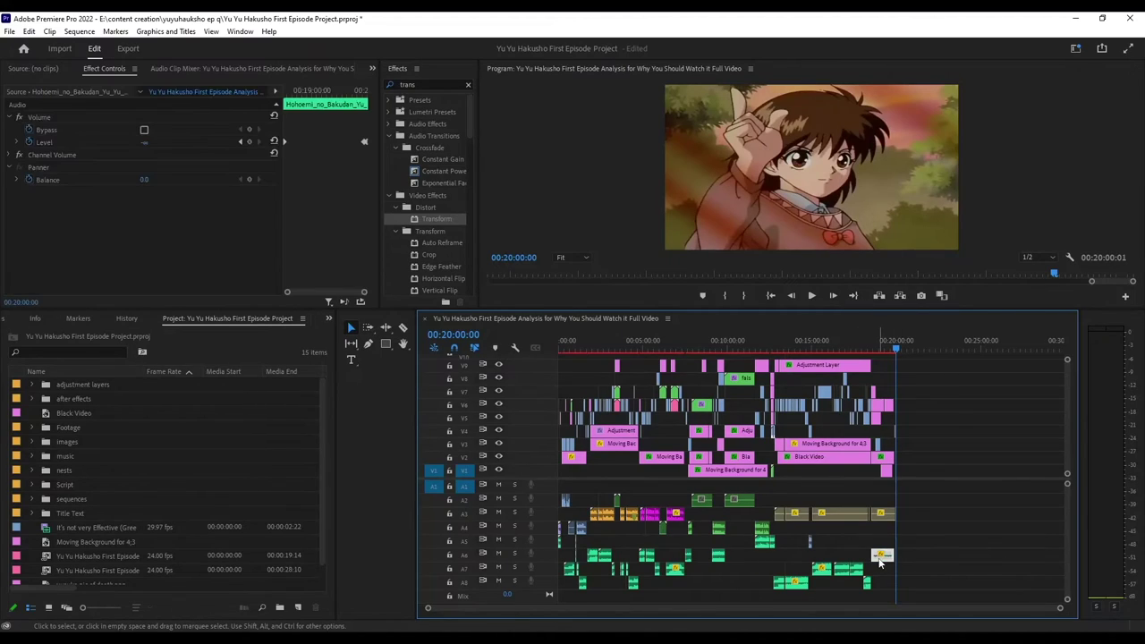
pyautogui.click(921, 548)
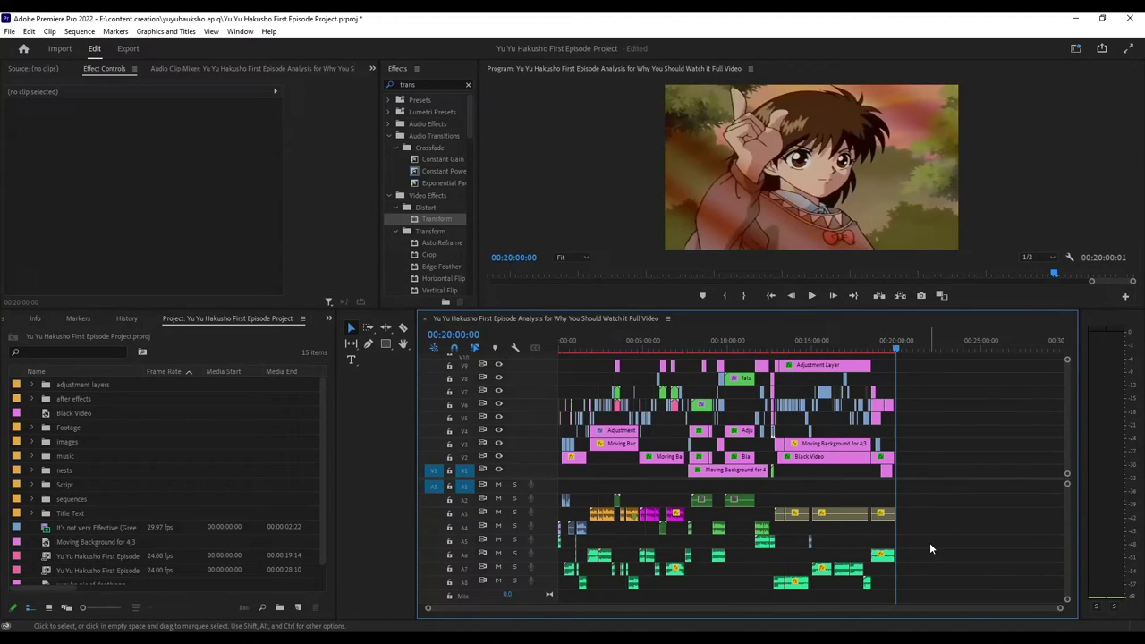